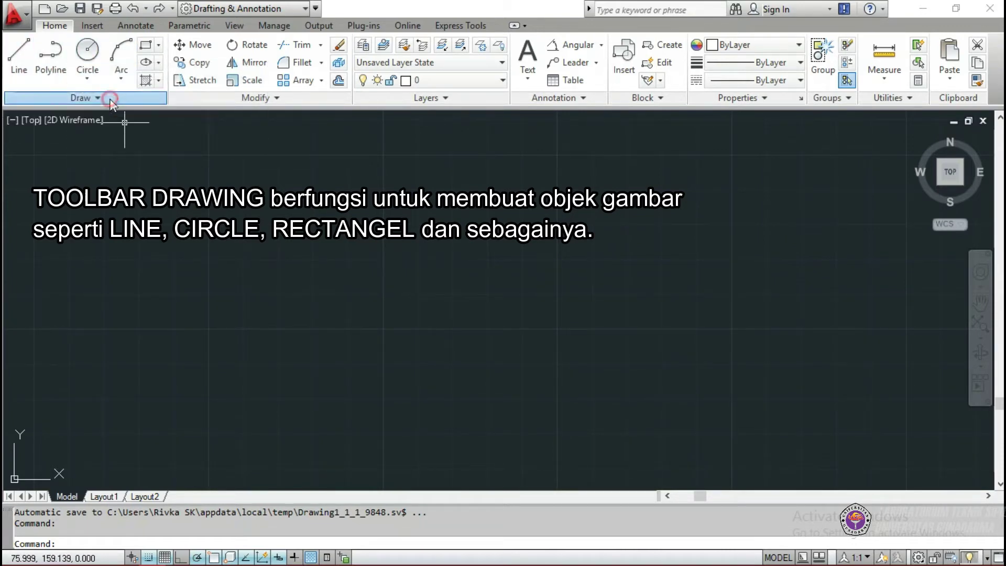
{"action": "left_click", "coordinate": [109, 99]}
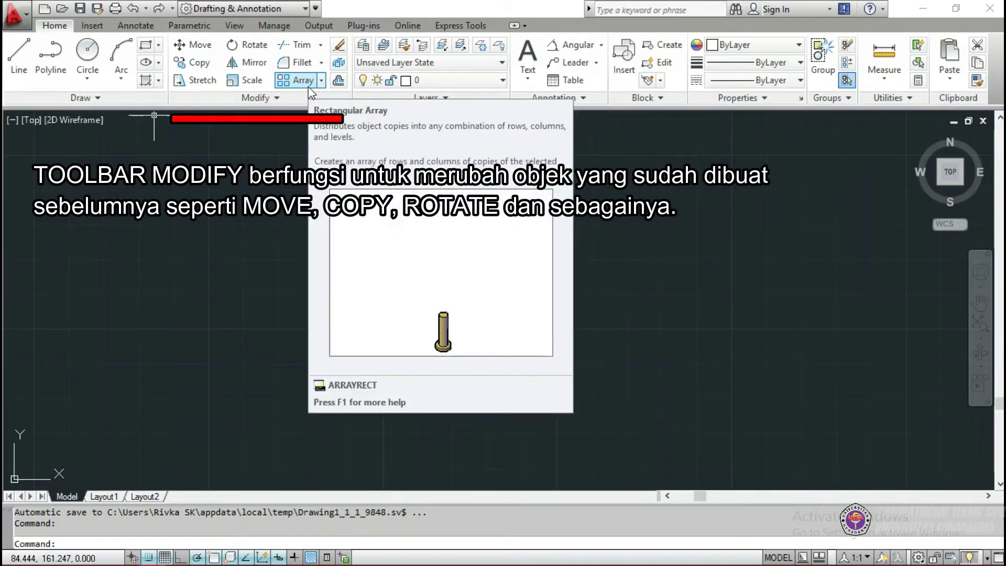
{"action": "left_click", "coordinate": [280, 102]}
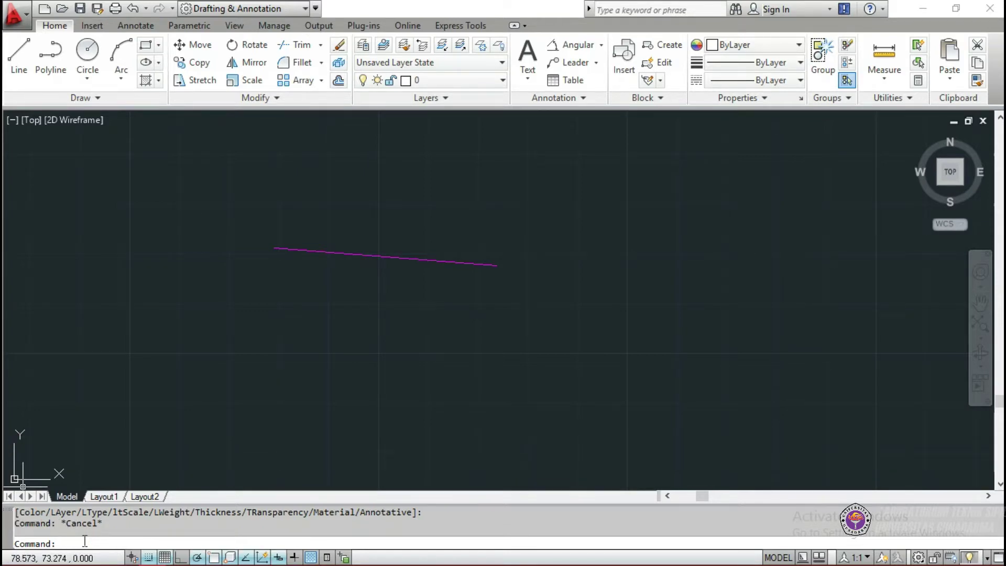
- Erase the magenta line from the drawing with the ERASE command
{"action": "type", "text": "ERASE"}
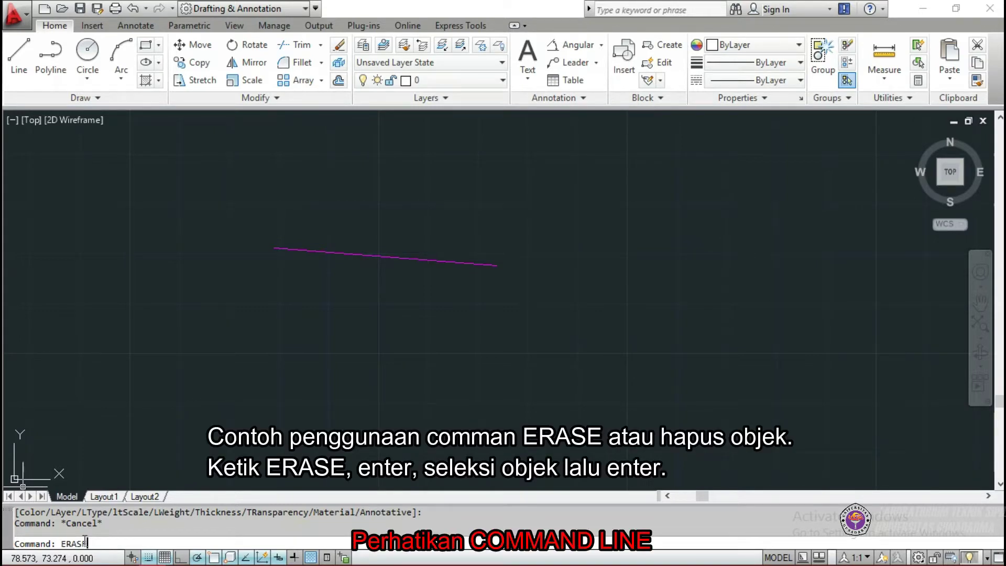
{"action": "key", "text": "Return"}
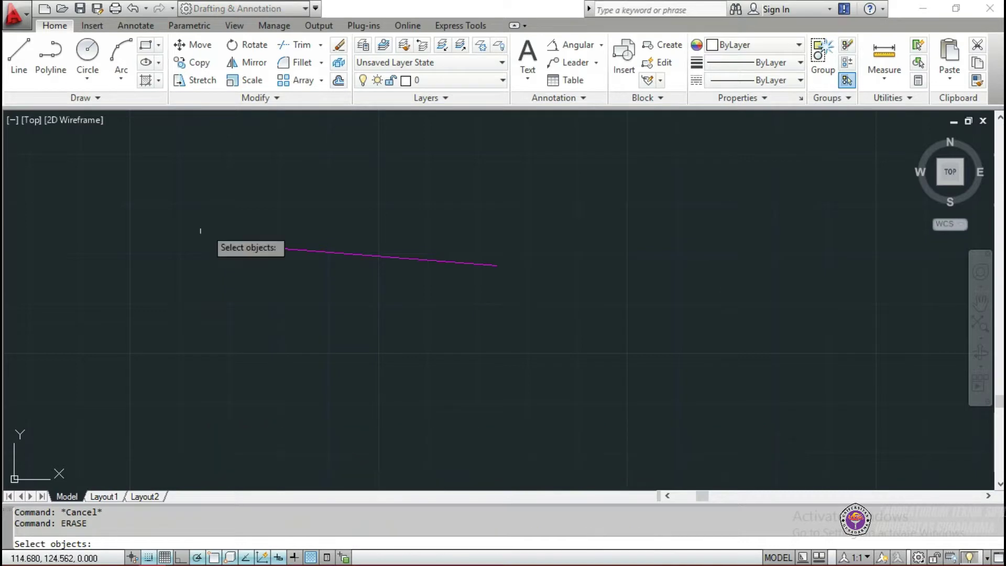
{"action": "left_click", "coordinate": [355, 273]}
{"action": "left_click", "coordinate": [333, 231]}
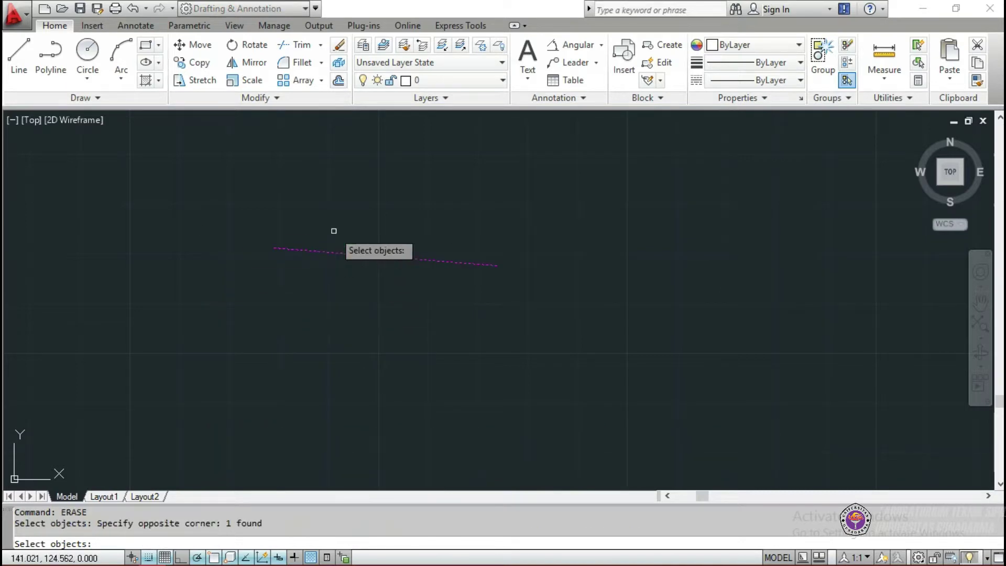
{"action": "key", "text": "Return"}
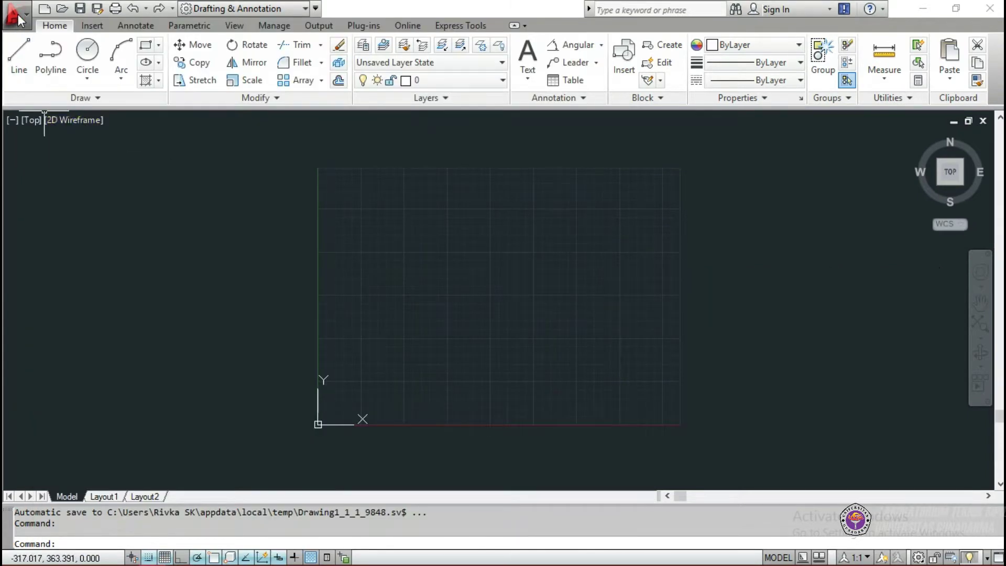
- Open the drawing db_samp read-only from C:\Program Files\Autodesk\AutoCAD 2012 - English\Sample\Database Connectivity
{"action": "left_click", "coordinate": [18, 15]}
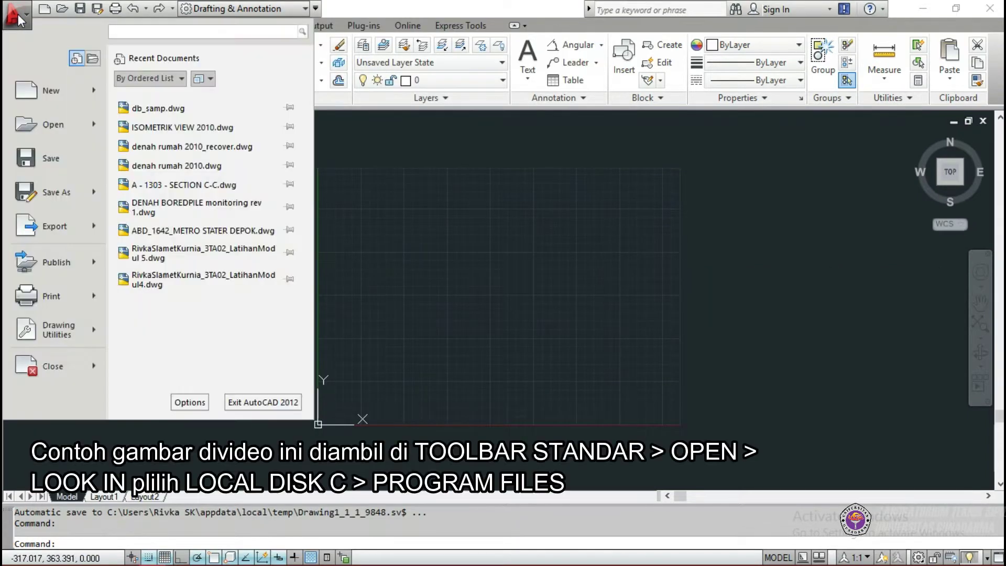
{"action": "left_click", "coordinate": [64, 127]}
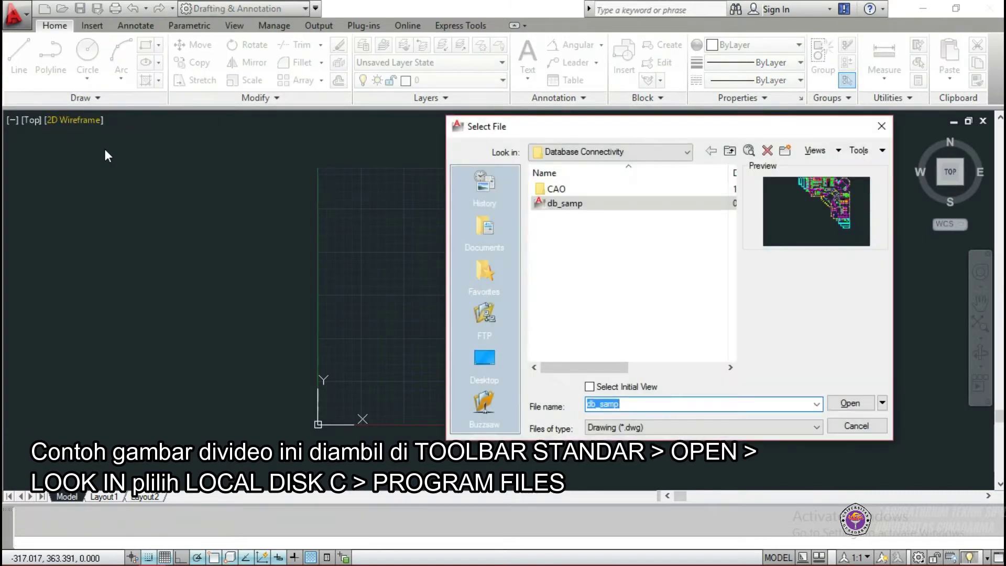
{"action": "left_click", "coordinate": [585, 152]}
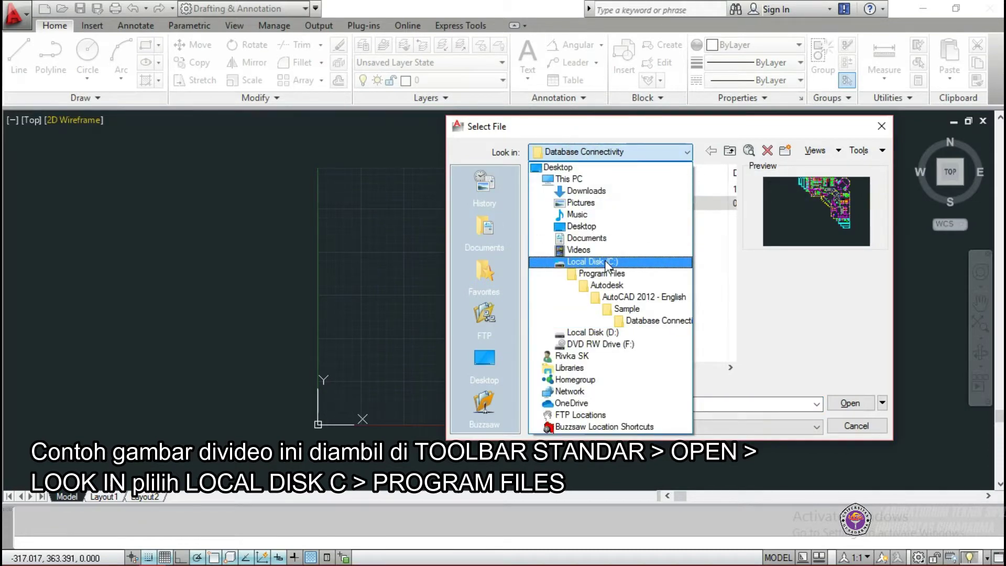
{"action": "left_click", "coordinate": [607, 262]}
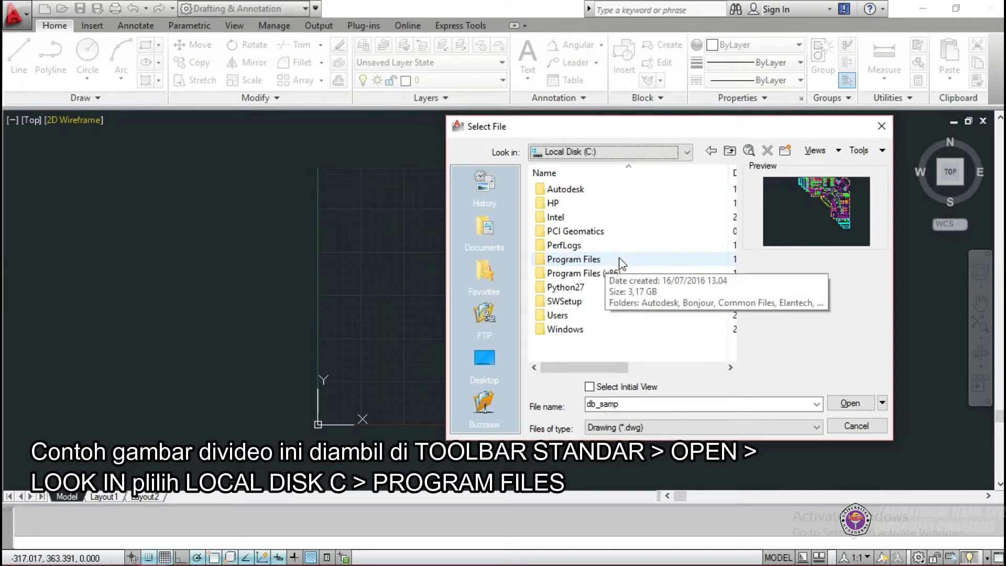
{"action": "double_click", "coordinate": [619, 260]}
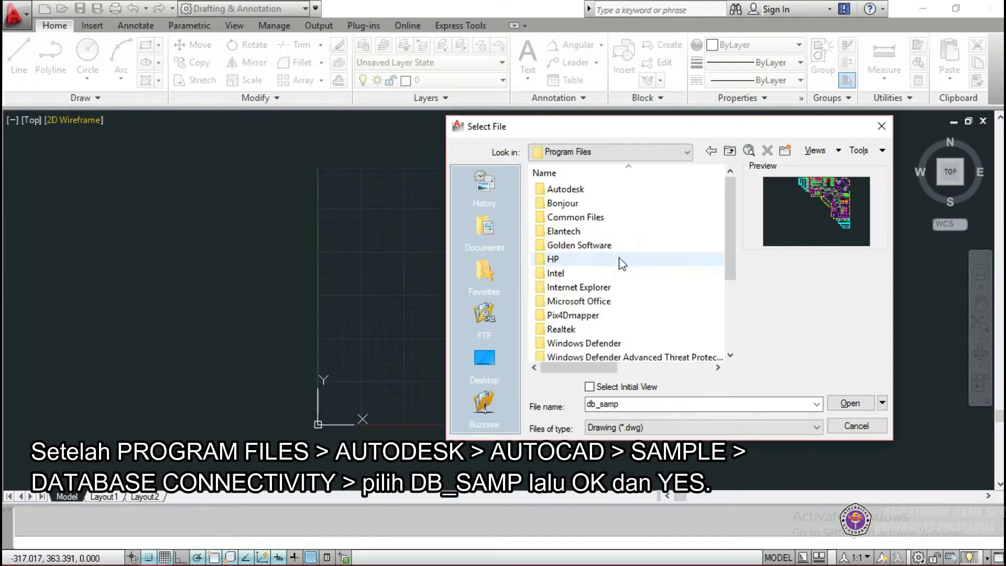
{"action": "double_click", "coordinate": [608, 188]}
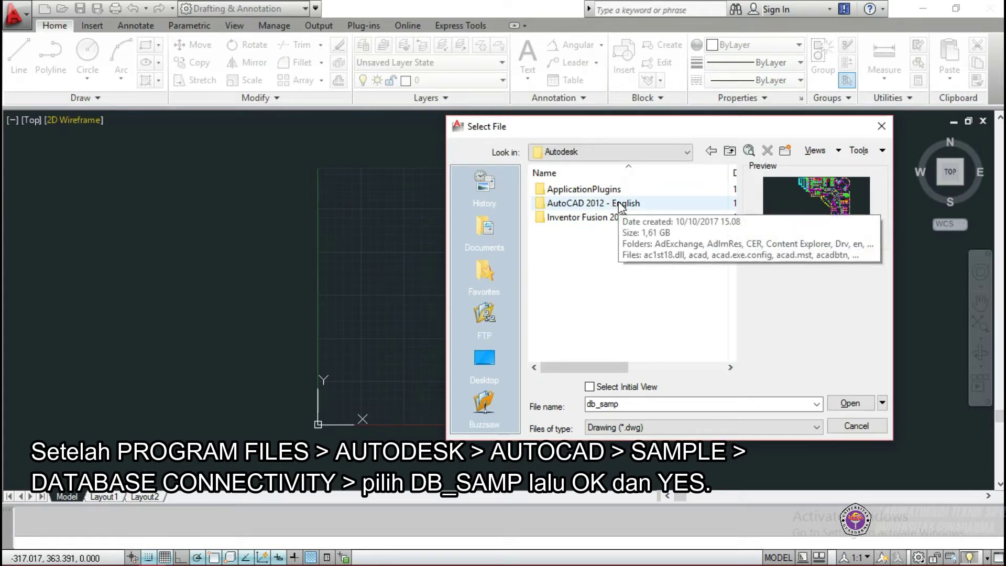
{"action": "double_click", "coordinate": [620, 203]}
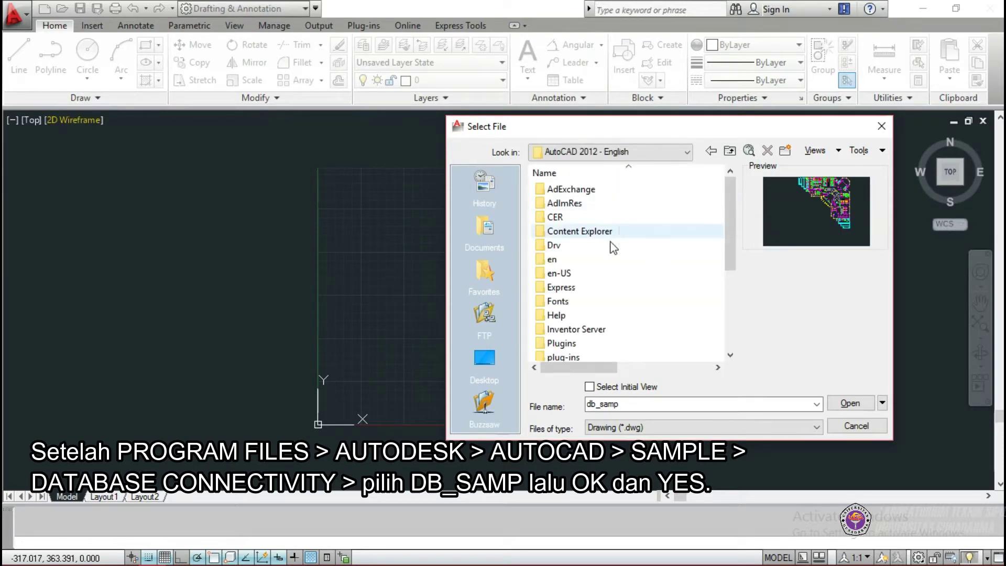
{"action": "scroll", "coordinate": [612, 260], "scroll_direction": "down", "scroll_amount": 4}
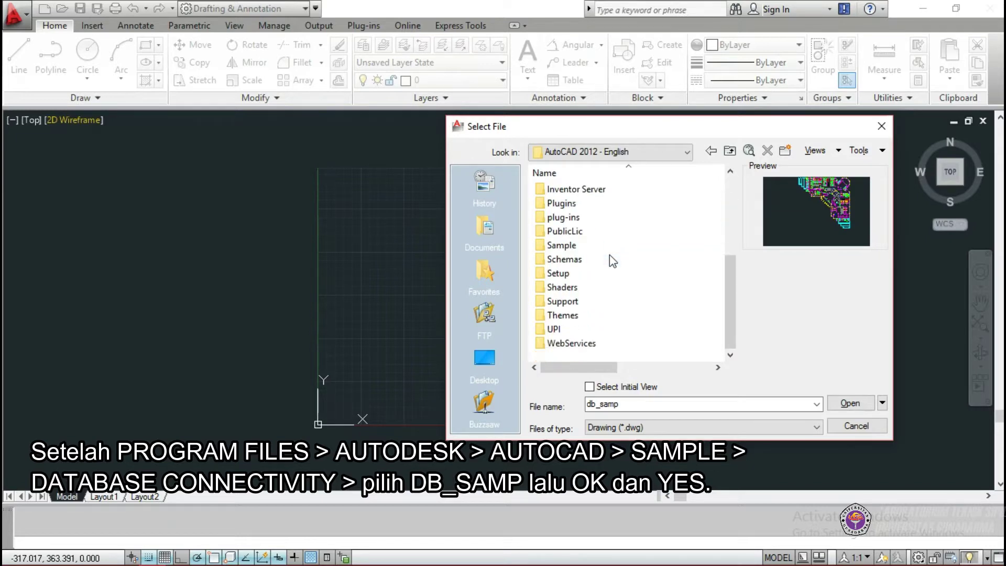
{"action": "double_click", "coordinate": [575, 246]}
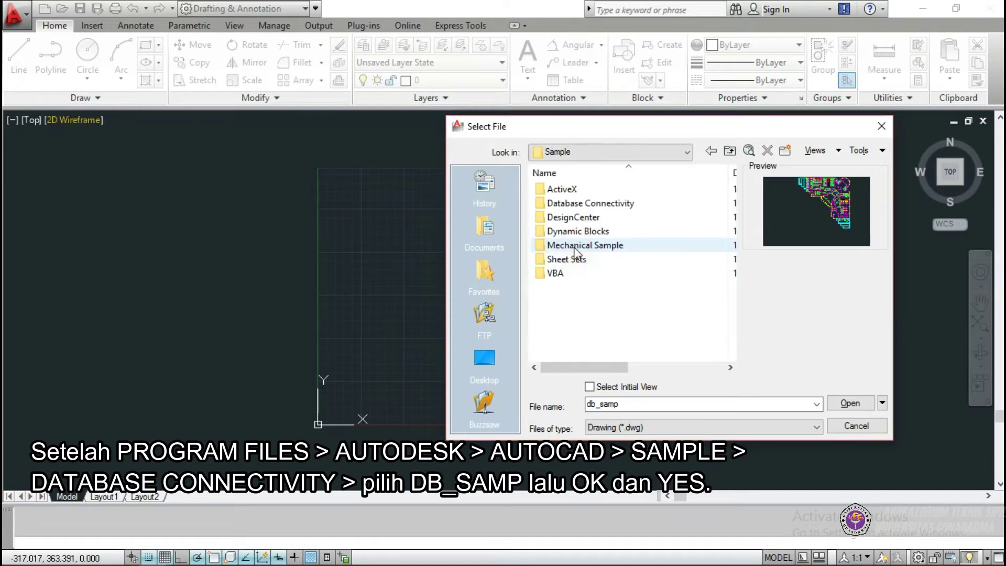
{"action": "double_click", "coordinate": [592, 204]}
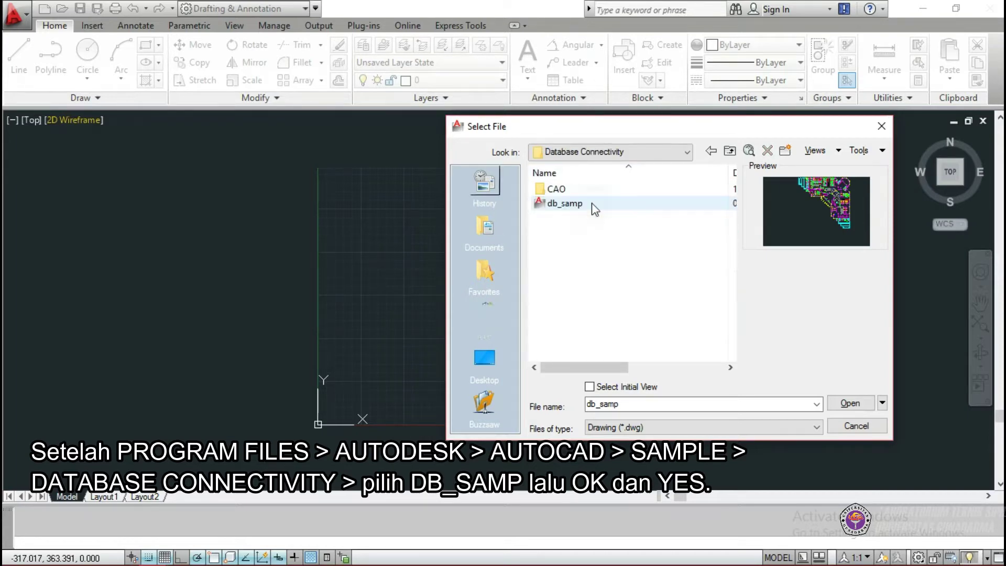
{"action": "double_click", "coordinate": [628, 203]}
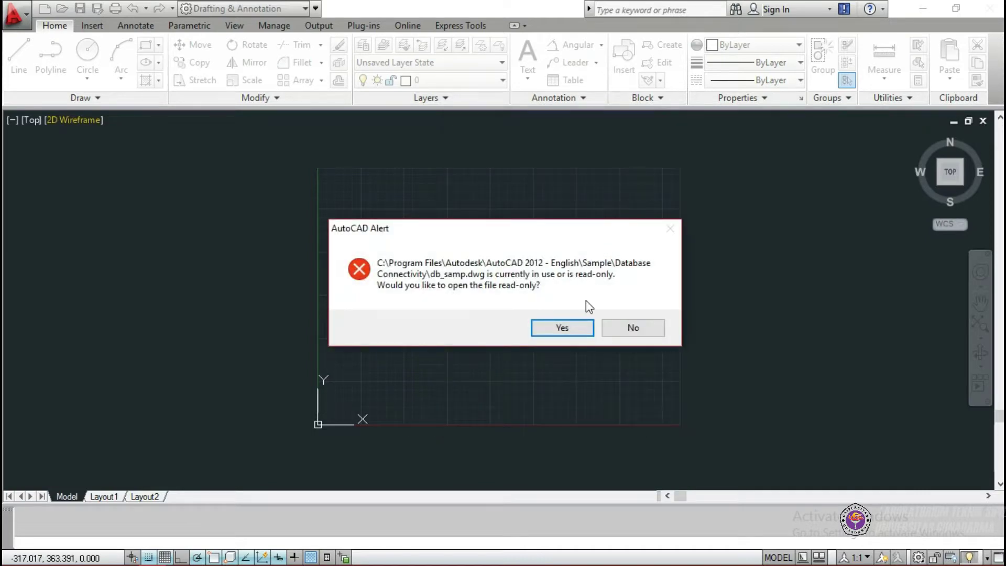
{"action": "left_click", "coordinate": [562, 327]}
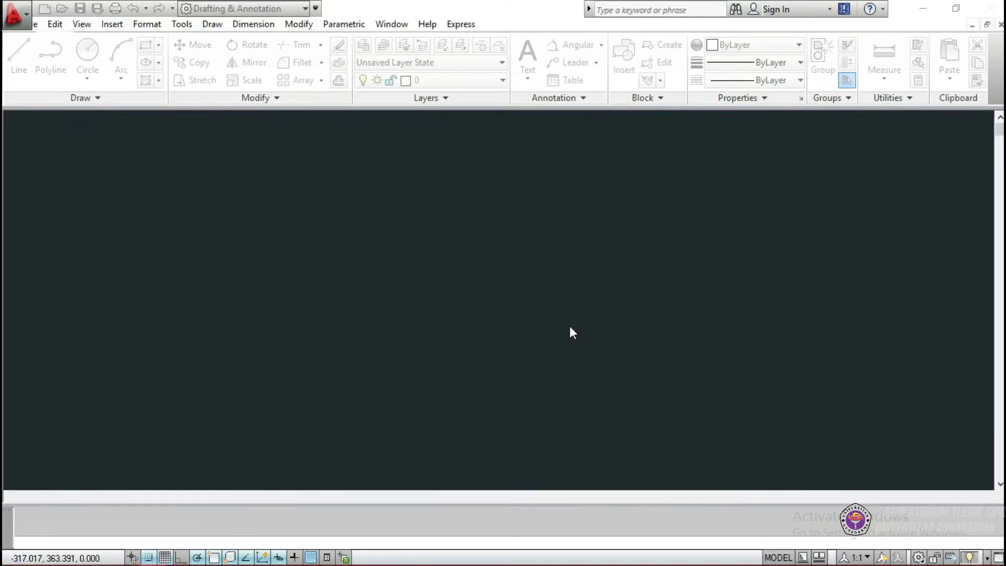
- Try nX as the zoom scale factor, and zoom in with a window on the door of the floor plan's upper-right room
{"action": "middle_click_drag", "start_coordinate": [530, 236], "coordinate": [689, 284]}
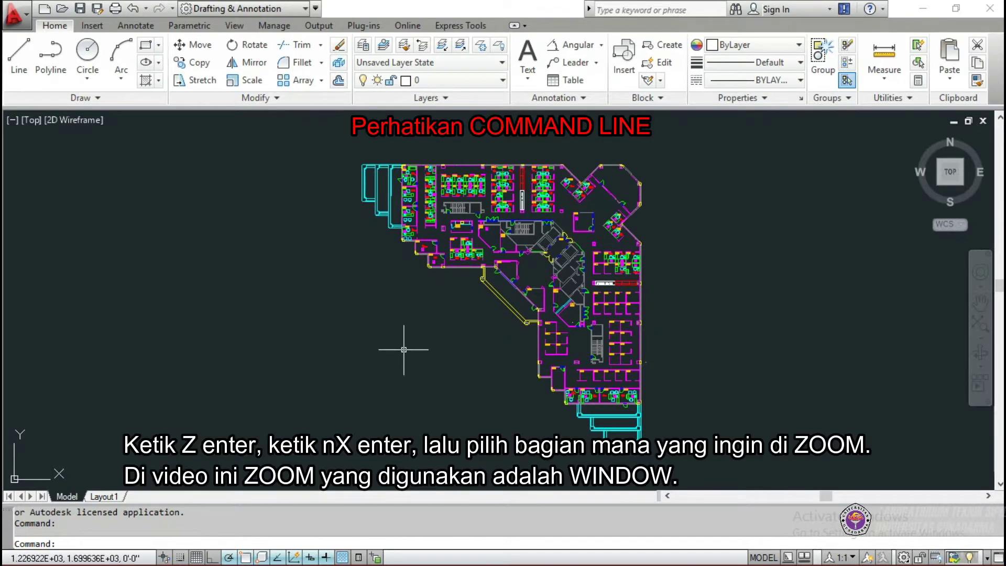
{"action": "type", "text": "z"}
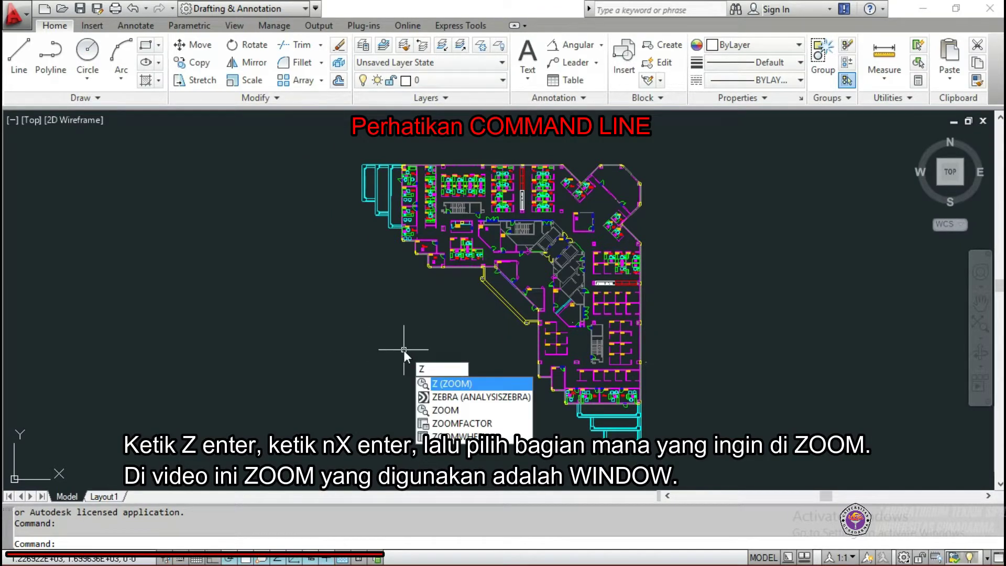
{"action": "key", "text": "Return"}
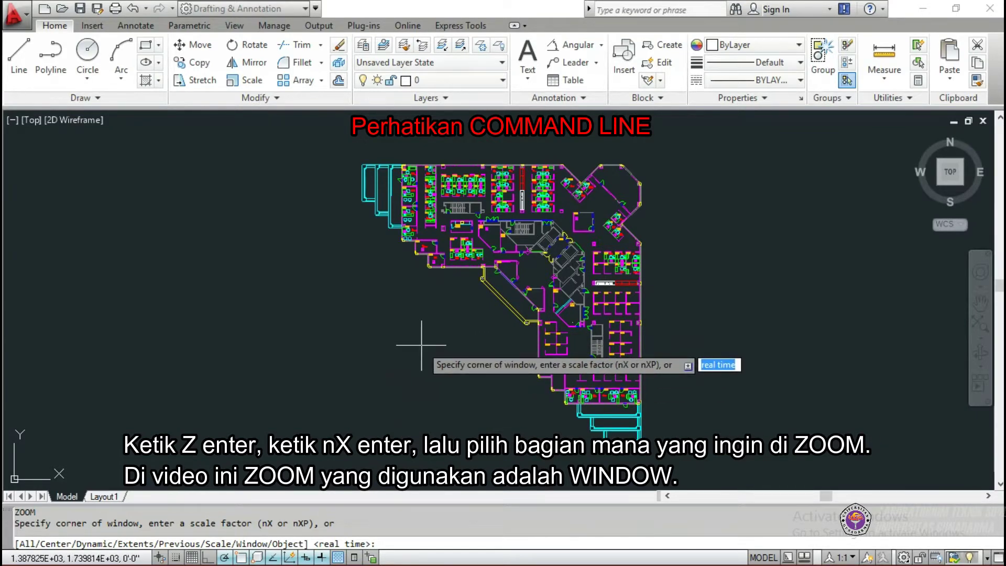
{"action": "type", "text": "nX"}
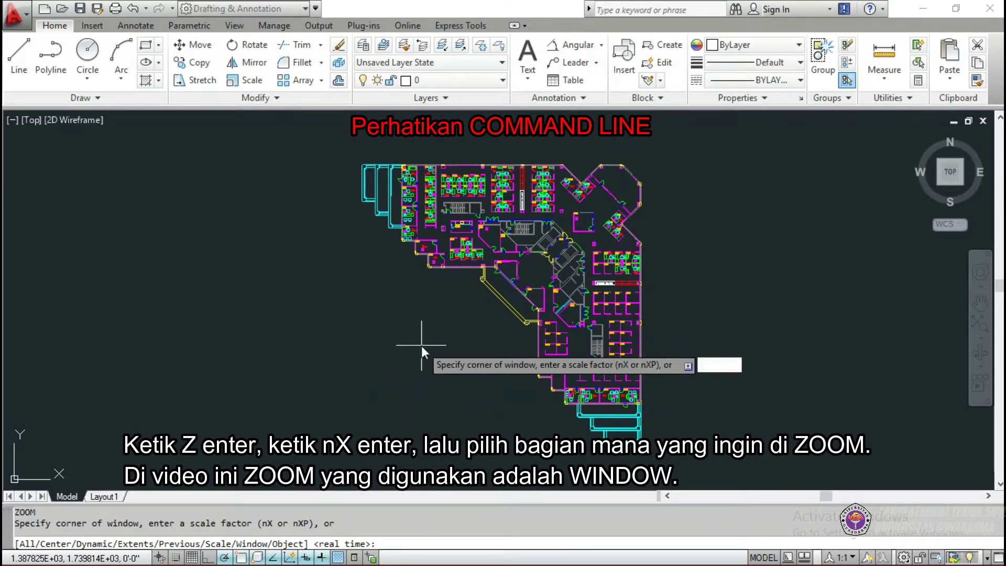
{"action": "key", "text": "Return"}
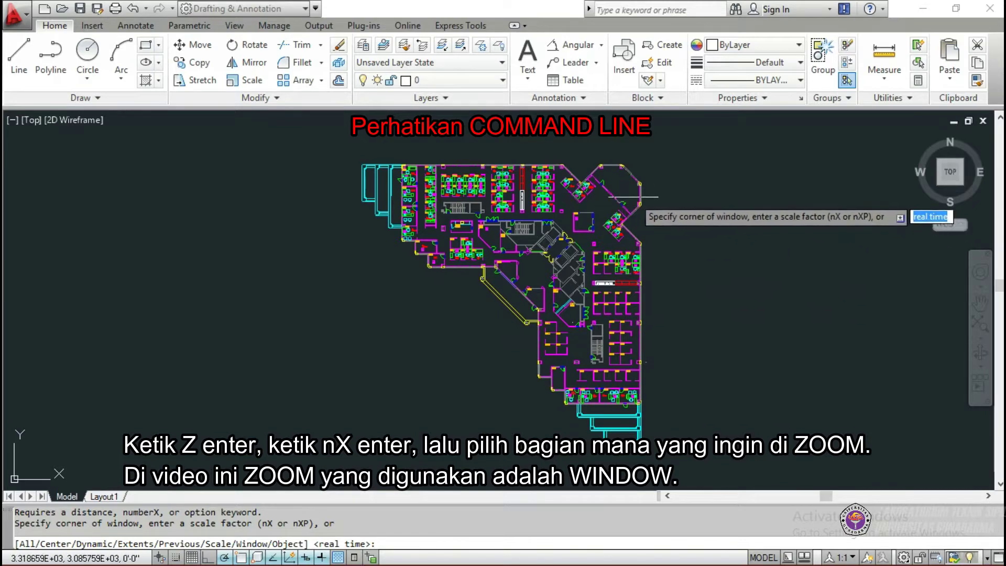
{"action": "left_click", "coordinate": [614, 199]}
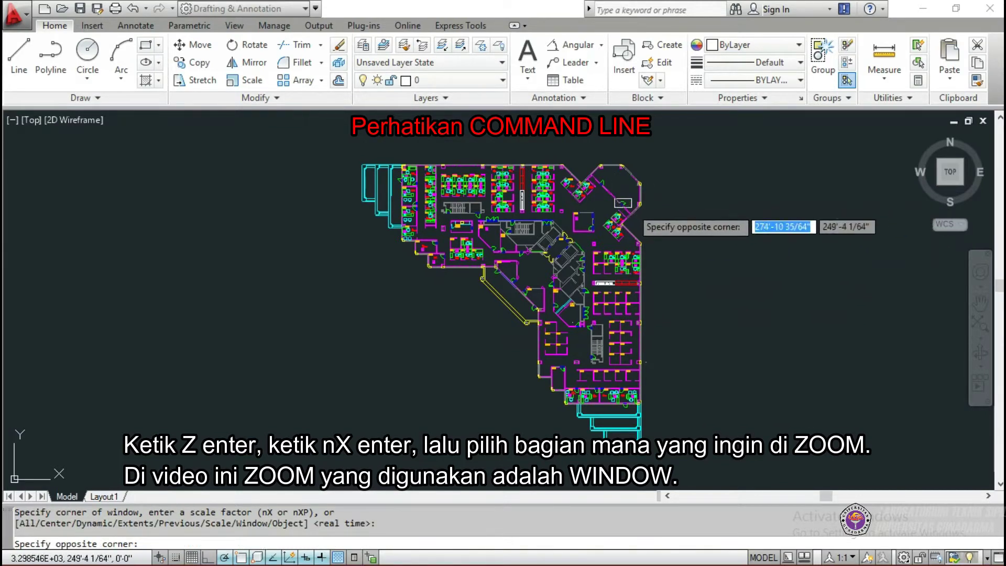
{"action": "left_click", "coordinate": [633, 211]}
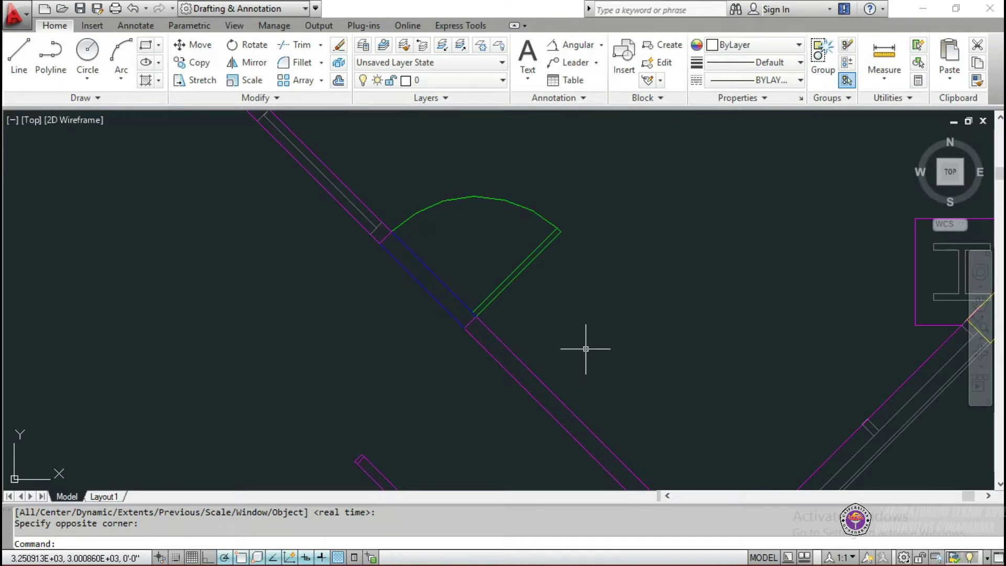
- Zoom out with the All option to show the whole floor plan, centred in the drawing area
{"action": "type", "text": "Z"}
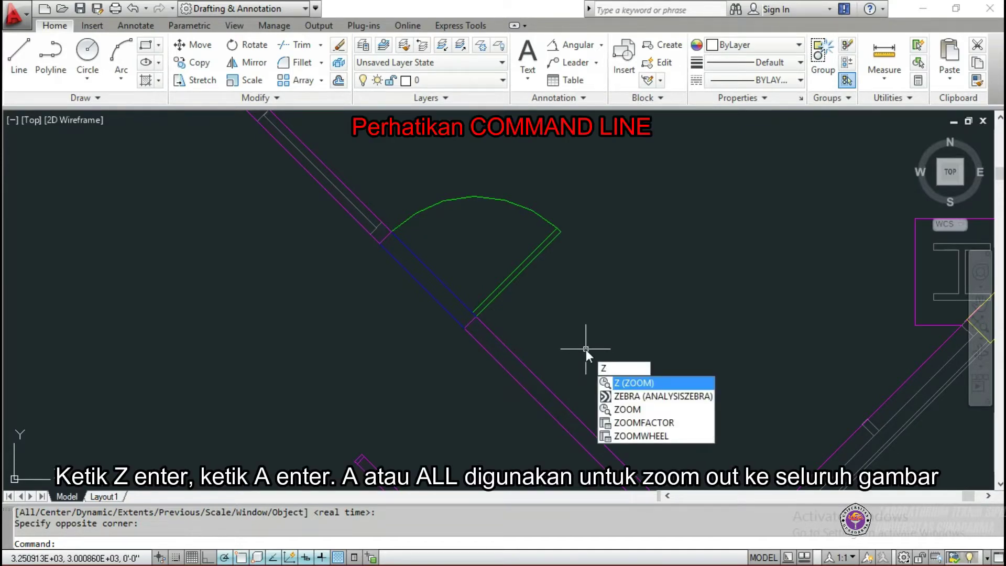
{"action": "key", "text": "Return"}
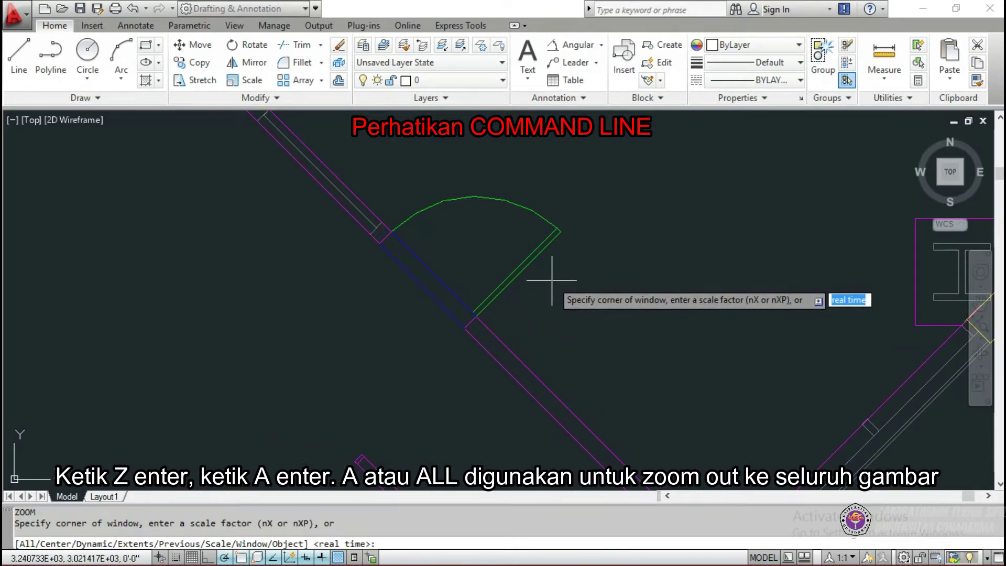
{"action": "type", "text": "a"}
{"action": "key", "text": "Return"}
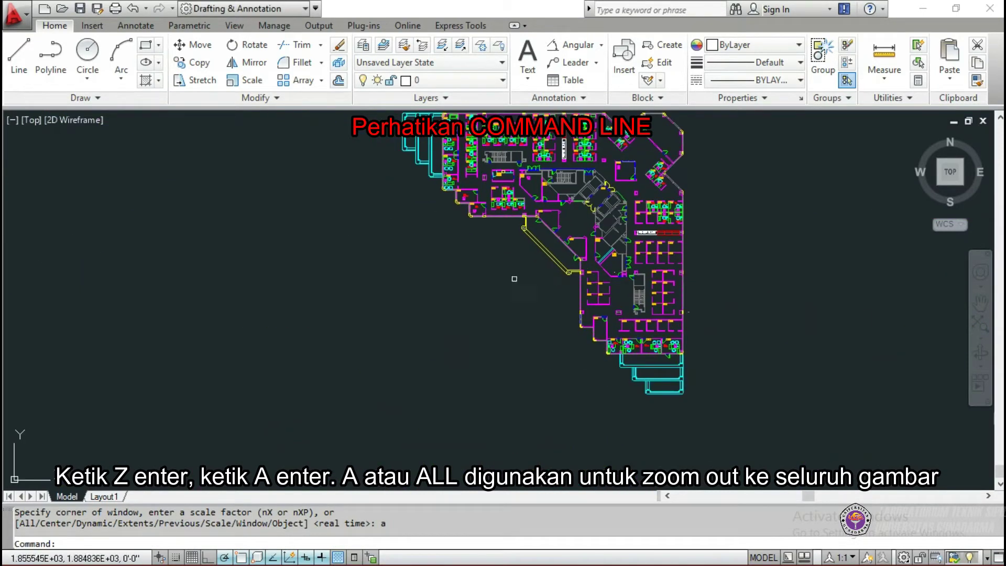
{"action": "middle_click_drag", "start_coordinate": [489, 269], "coordinate": [461, 337]}
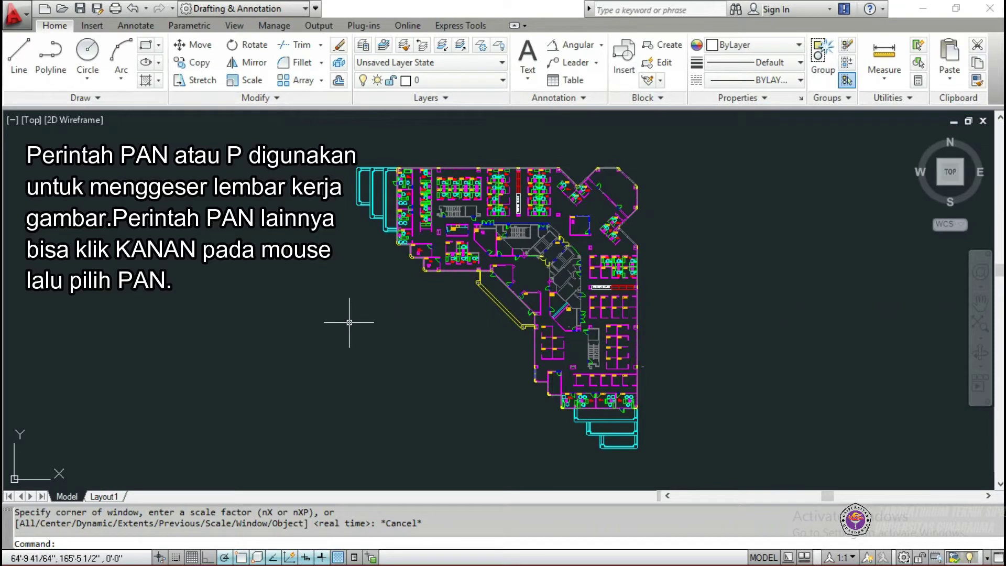
- Shift the view of the floor plan sideways with the Pan command, start Pan a second time and exit it
{"action": "type", "text": "P"}
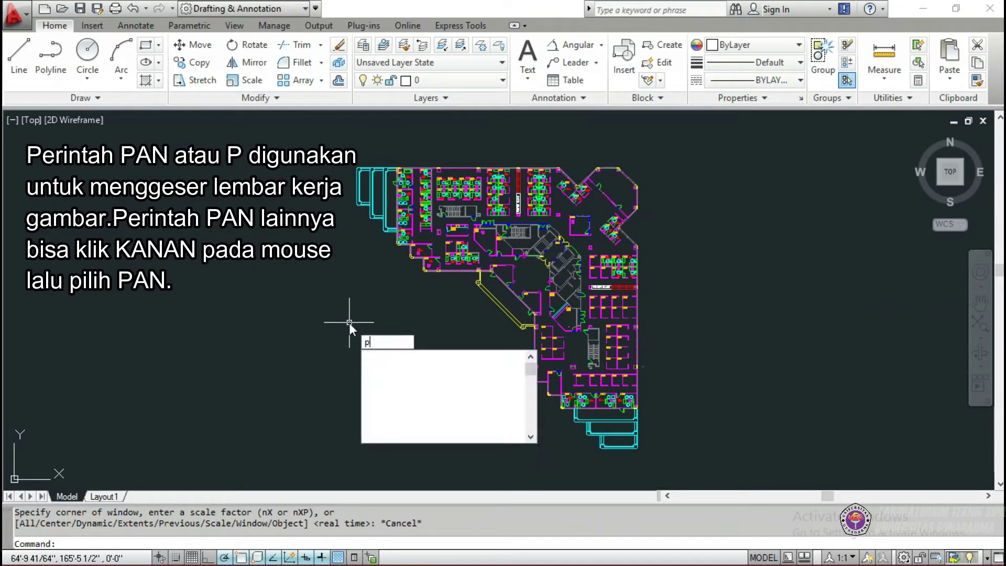
{"action": "key", "text": "Return"}
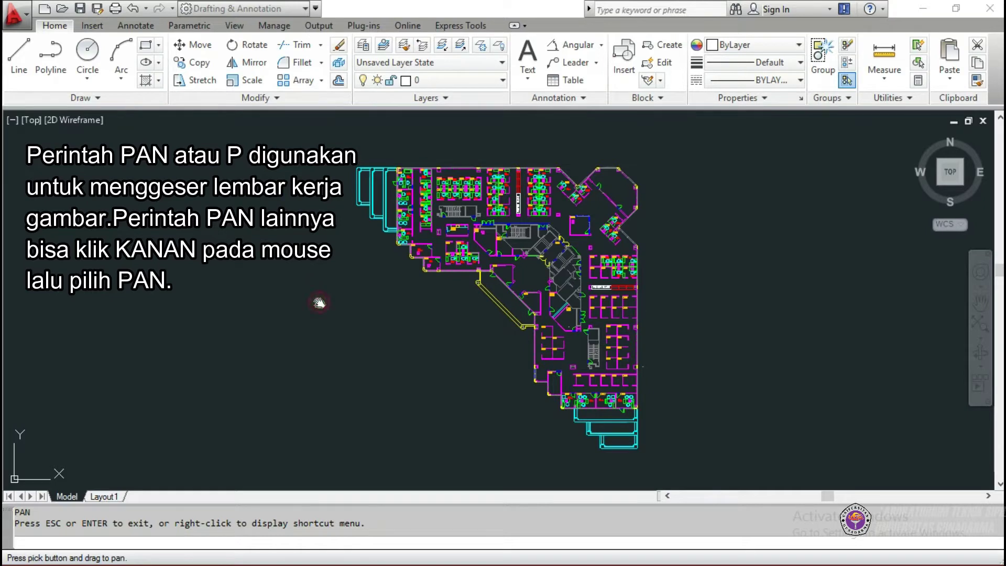
{"action": "left_click_drag", "start_coordinate": [319, 302], "coordinate": [426, 310]}
{"action": "key", "text": "Escape"}
{"action": "right_click", "coordinate": [426, 310]}
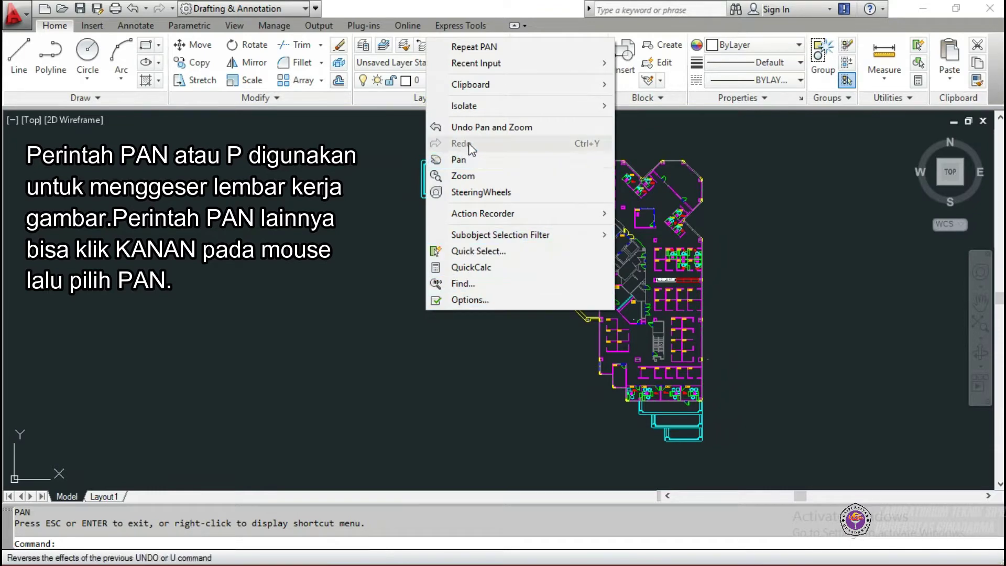
{"action": "left_click", "coordinate": [461, 160]}
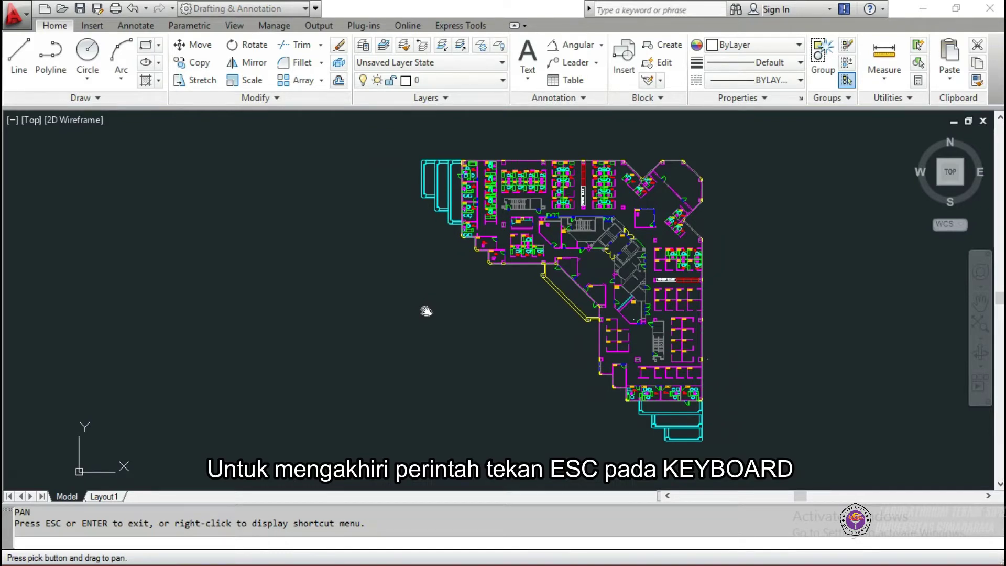
{"action": "key", "text": "Escape"}
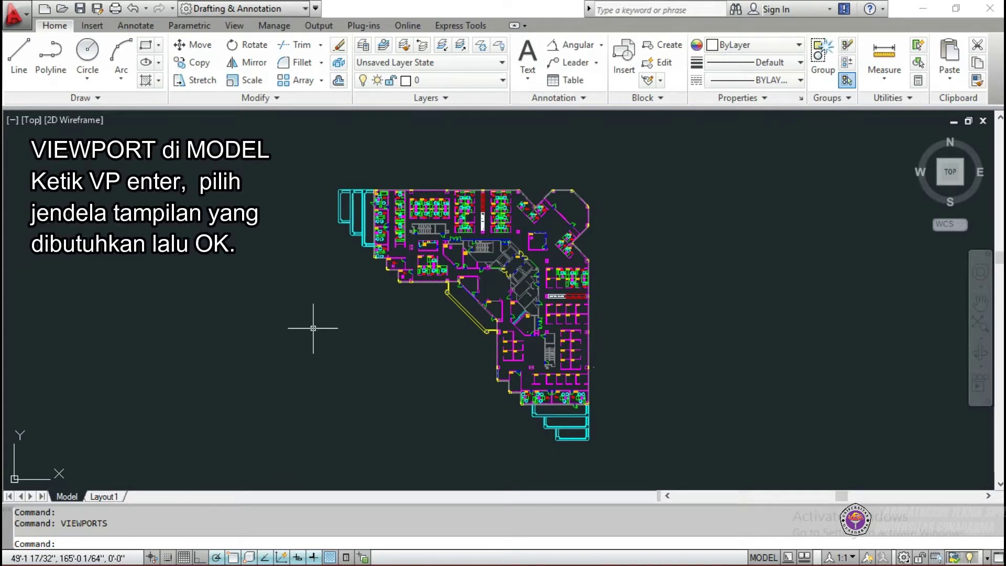
- Split the model space into two side-by-side viewports with the Two: Vertical standard configuration of the Viewports command
{"action": "type", "text": "VI"}
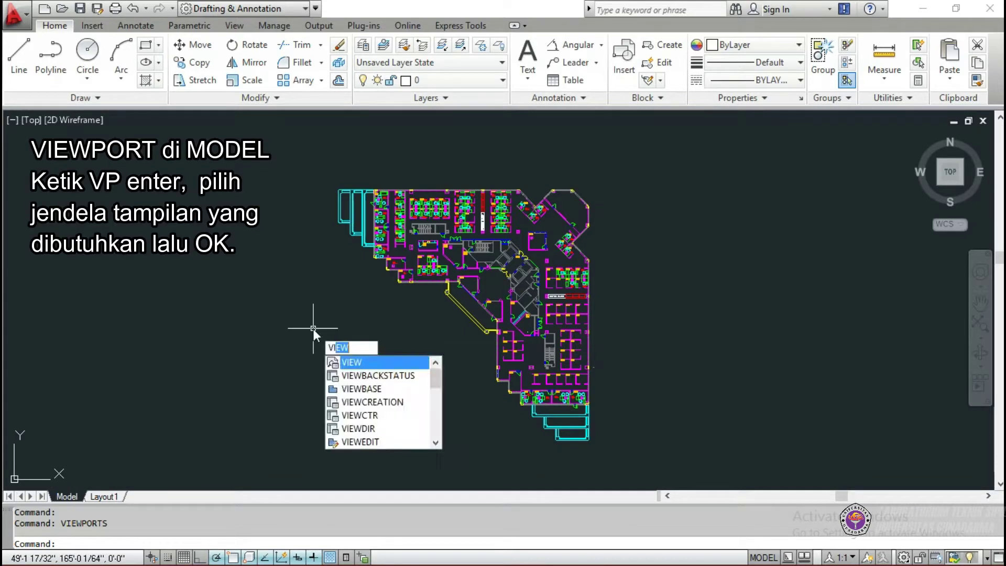
{"action": "type", "text": "EWpor"}
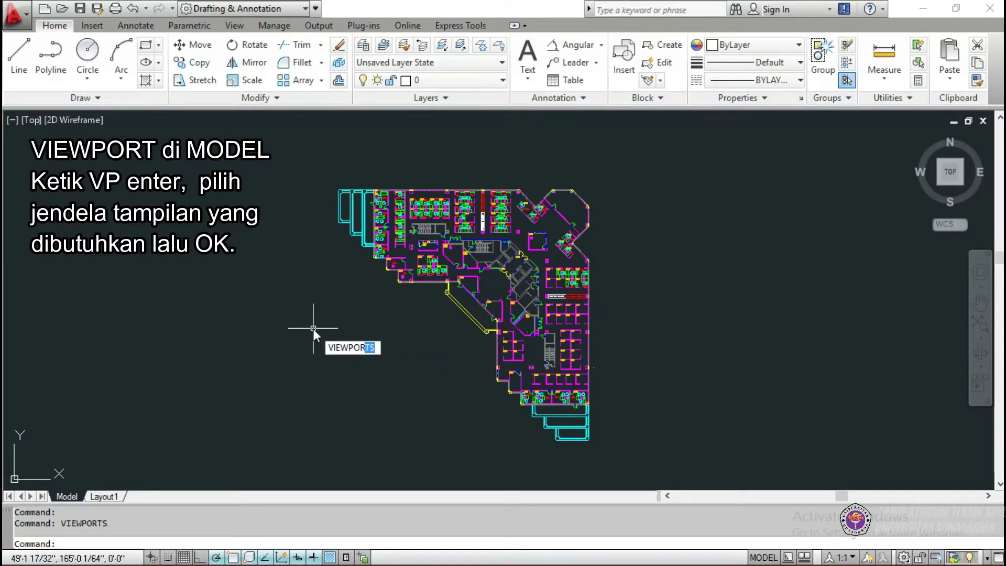
{"action": "key", "text": "Return"}
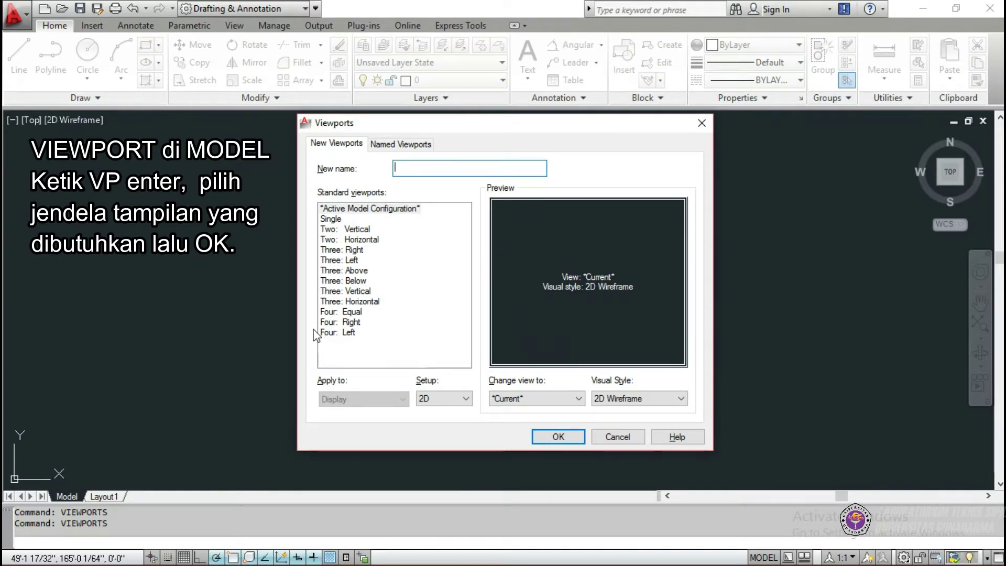
{"action": "left_click", "coordinate": [336, 220]}
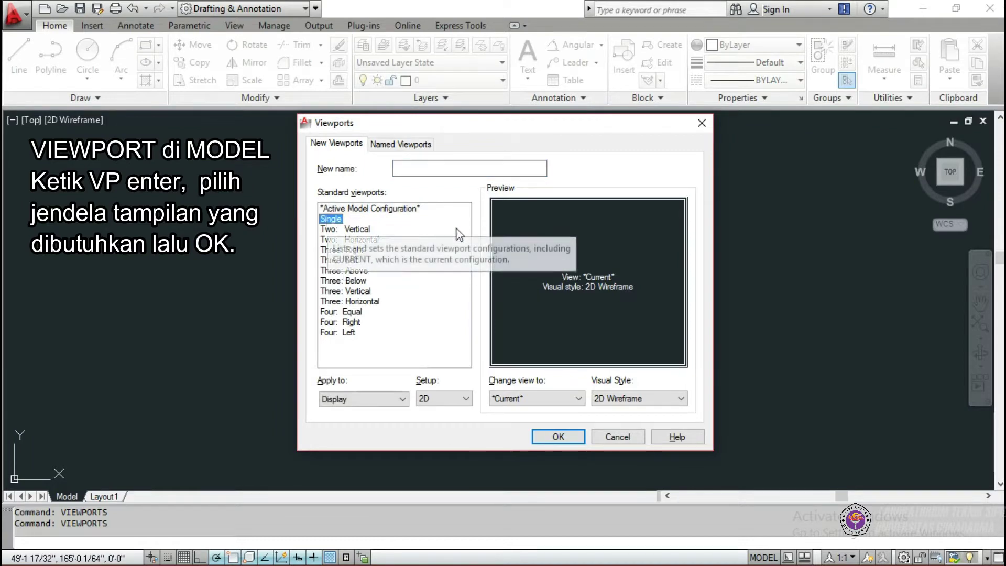
{"action": "left_click", "coordinate": [354, 231]}
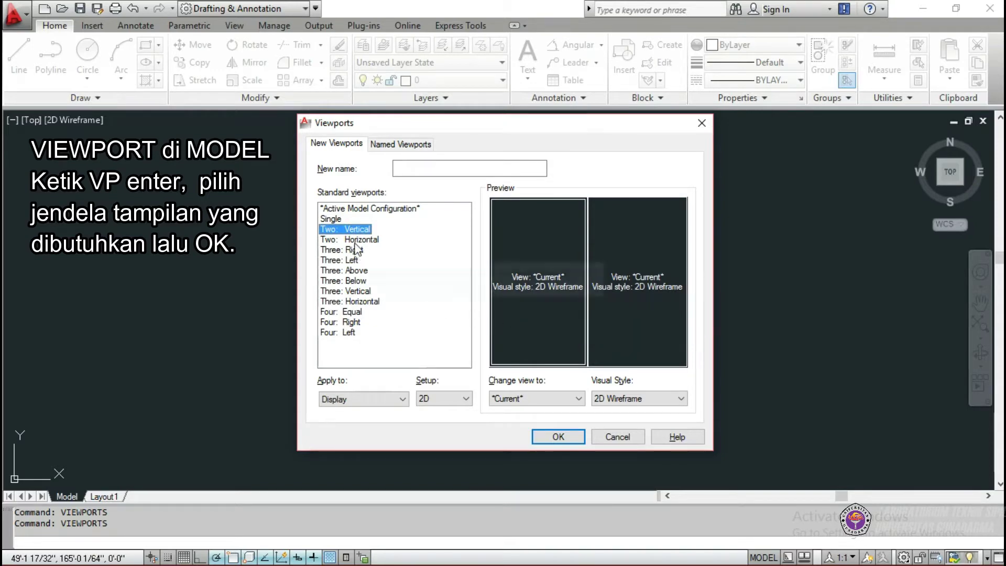
{"action": "left_click", "coordinate": [348, 332]}
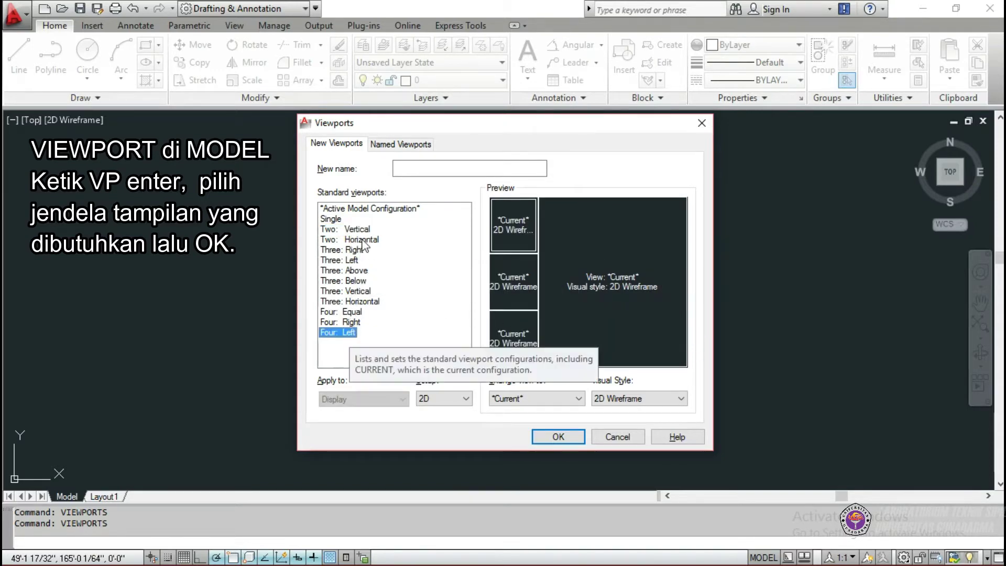
{"action": "left_click", "coordinate": [359, 229]}
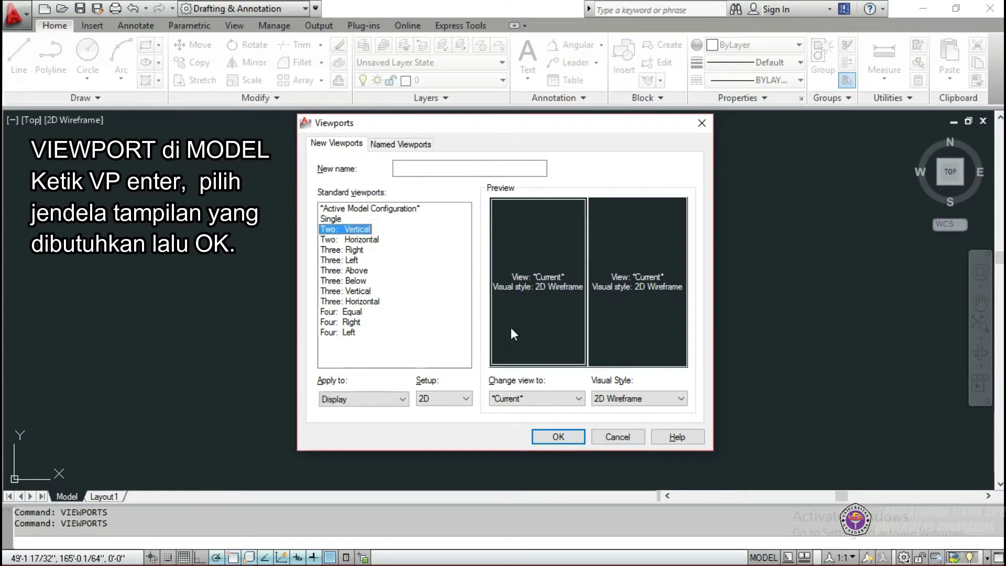
{"action": "left_click", "coordinate": [559, 437]}
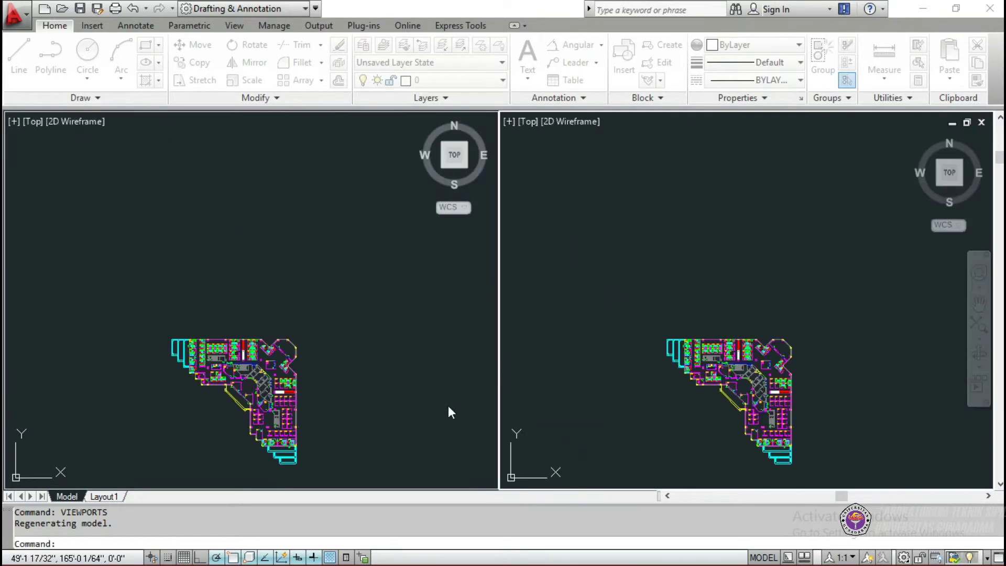
- Enlarge the whole floor plan in one viewport and zoom the other in on the rooms beside the printer island
{"action": "scroll", "coordinate": [773, 352], "scroll_direction": "up", "scroll_amount": 5}
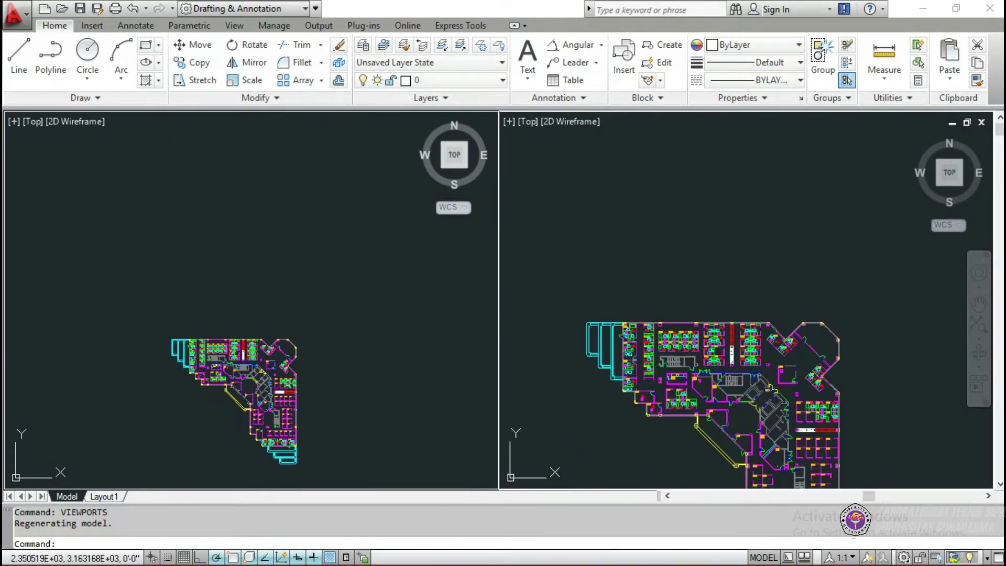
{"action": "scroll", "coordinate": [689, 267], "scroll_direction": "down", "scroll_amount": 3}
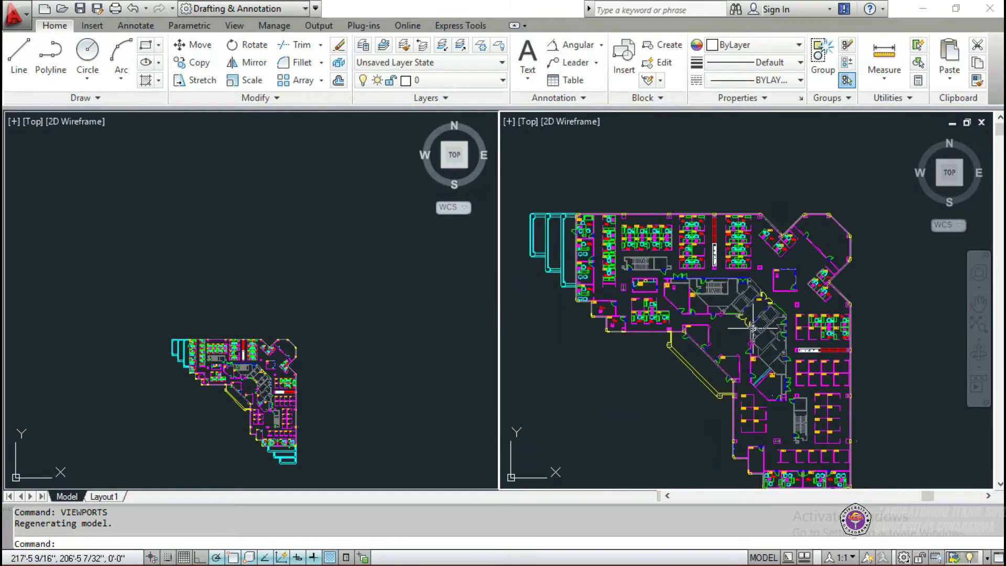
{"action": "scroll", "coordinate": [689, 268], "scroll_direction": "up", "scroll_amount": 5}
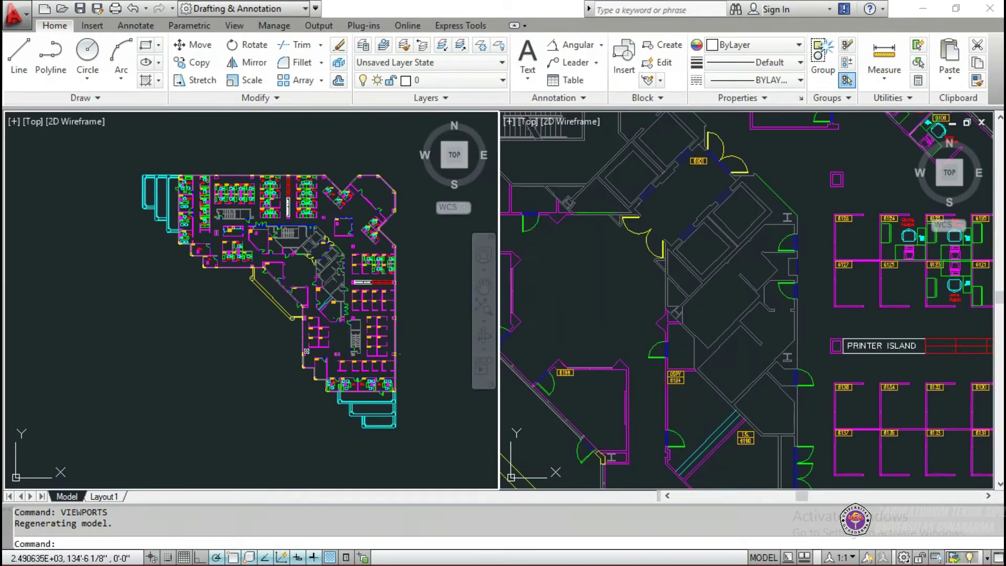
- Switch to Layout1 and erase the existing viewport that frames the floor plan on the sheet
{"action": "left_click", "coordinate": [108, 497]}
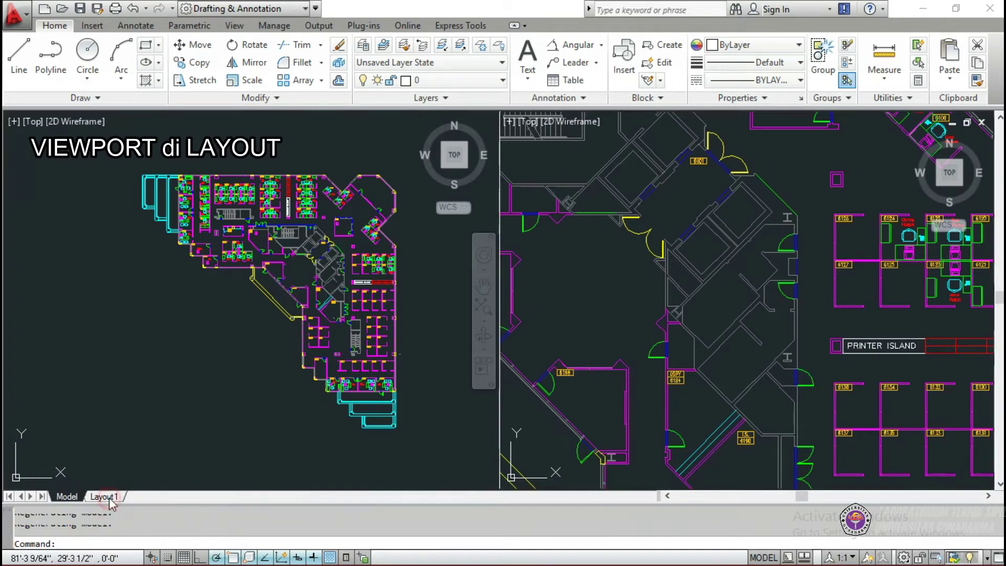
{"action": "scroll", "coordinate": [457, 476], "scroll_direction": "up", "scroll_amount": 1}
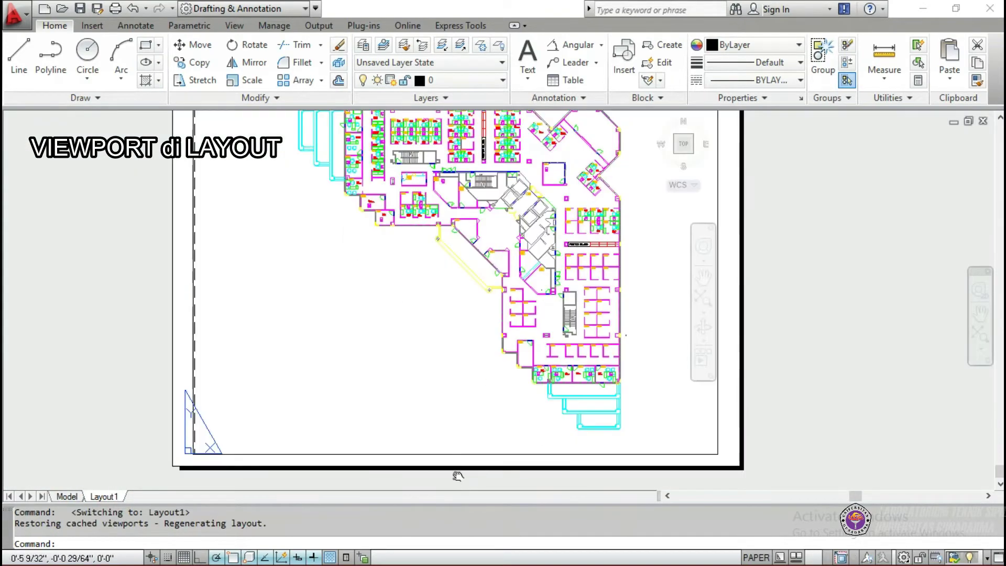
{"action": "scroll", "coordinate": [458, 471], "scroll_direction": "down", "scroll_amount": 2}
{"action": "left_click", "coordinate": [736, 446]}
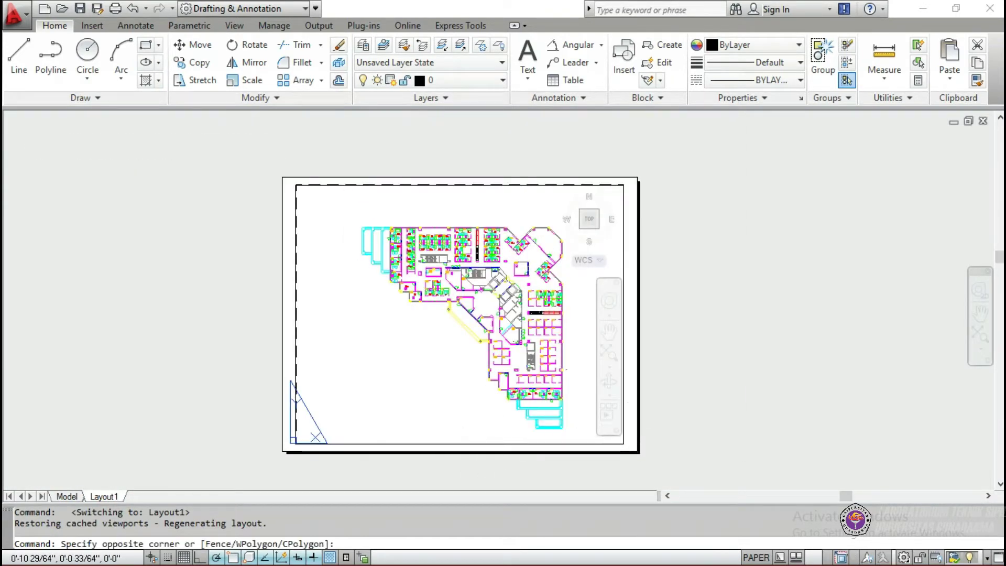
{"action": "left_click", "coordinate": [595, 416]}
{"action": "type", "text": "e"}
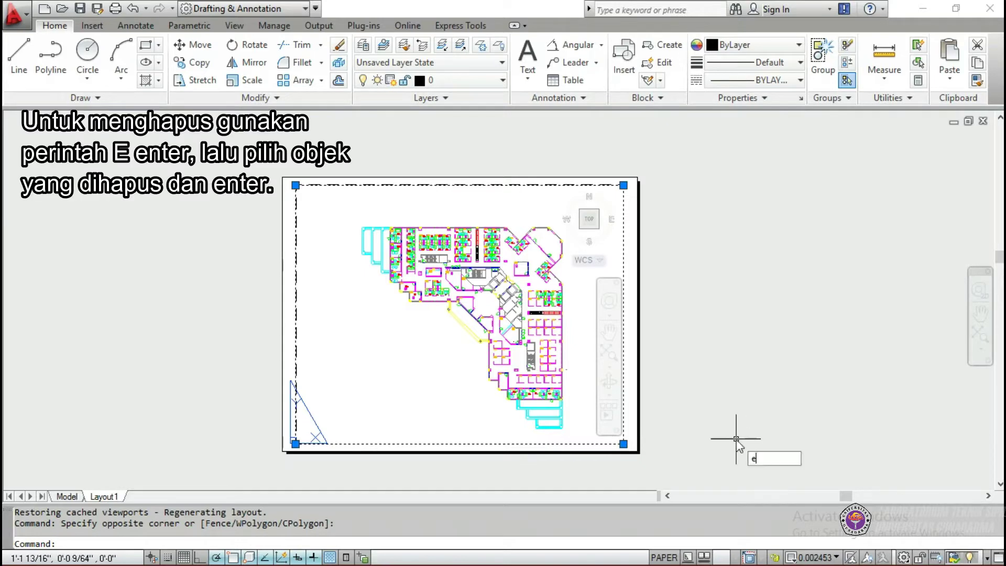
{"action": "key", "text": "Return"}
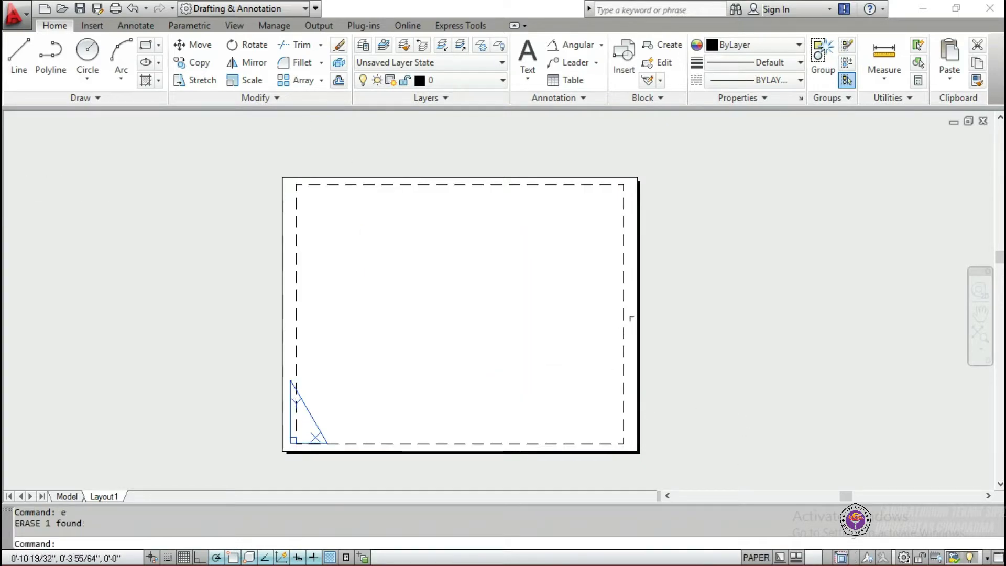
- Create a Single viewport on Layout1, spanning opposite corners of the sheet's dashed printable area
{"action": "type", "text": "vi"}
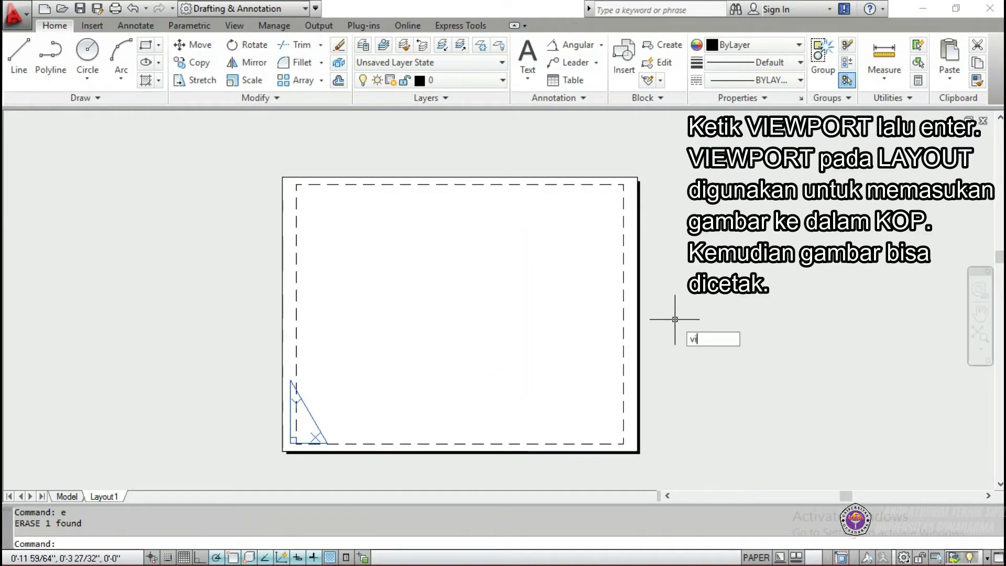
{"action": "type", "text": "ewpo"}
{"action": "key", "text": "Return"}
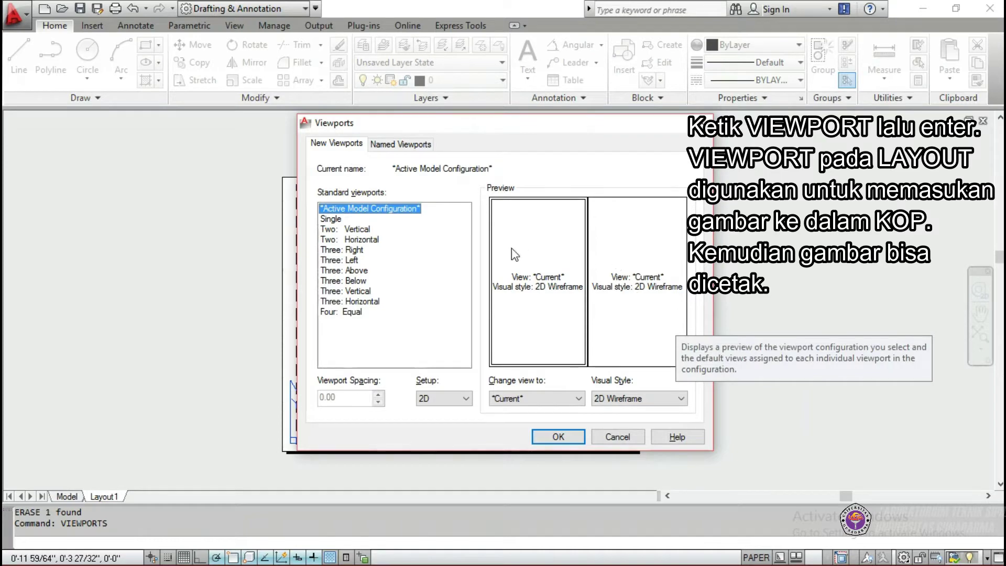
{"action": "left_click", "coordinate": [331, 219]}
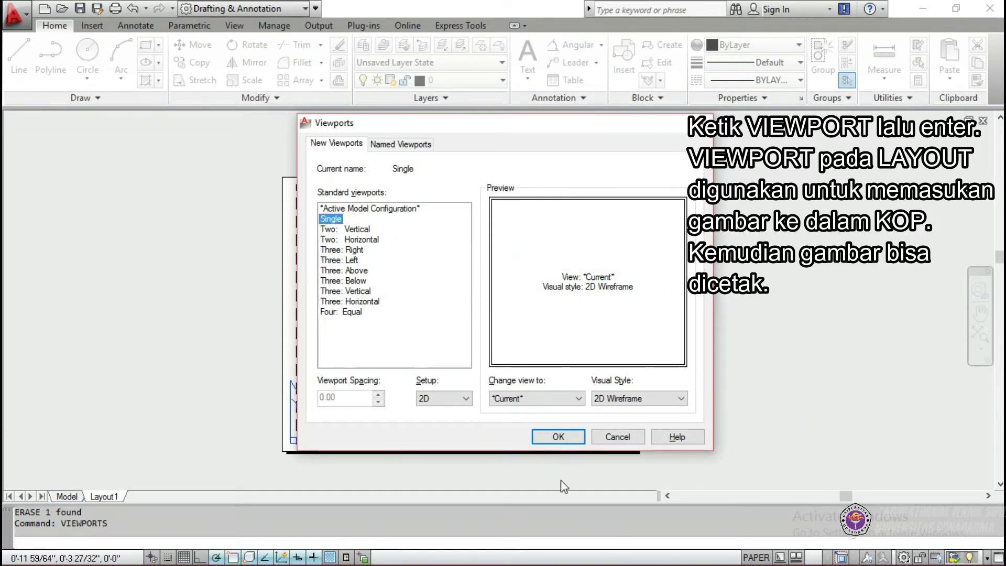
{"action": "left_click", "coordinate": [559, 437]}
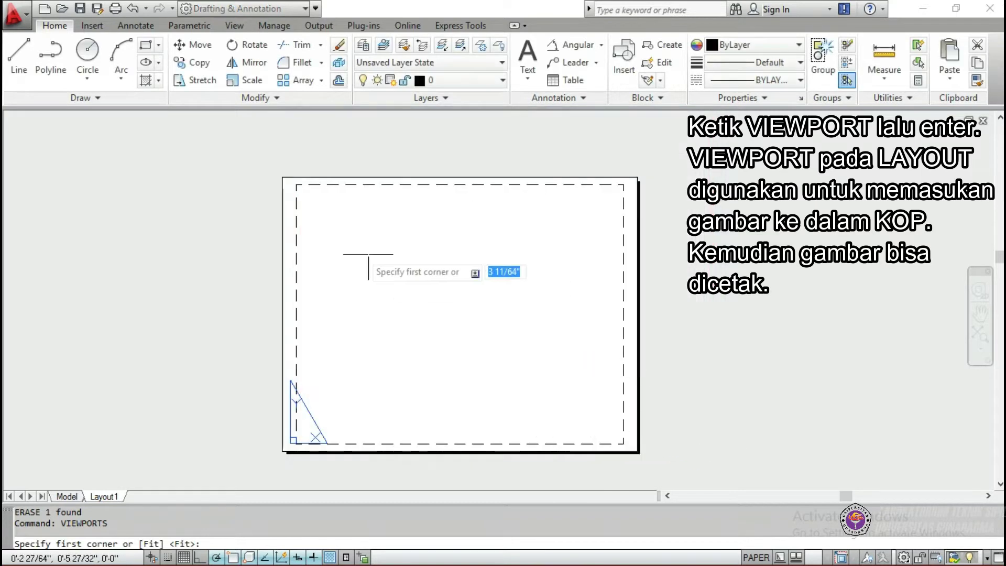
{"action": "left_click", "coordinate": [296, 184]}
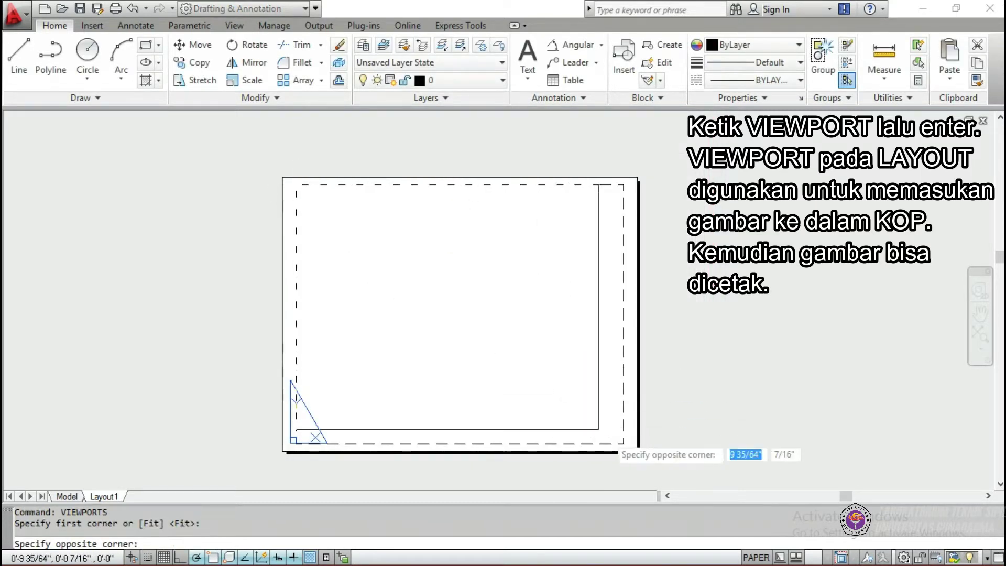
{"action": "left_click", "coordinate": [624, 443]}
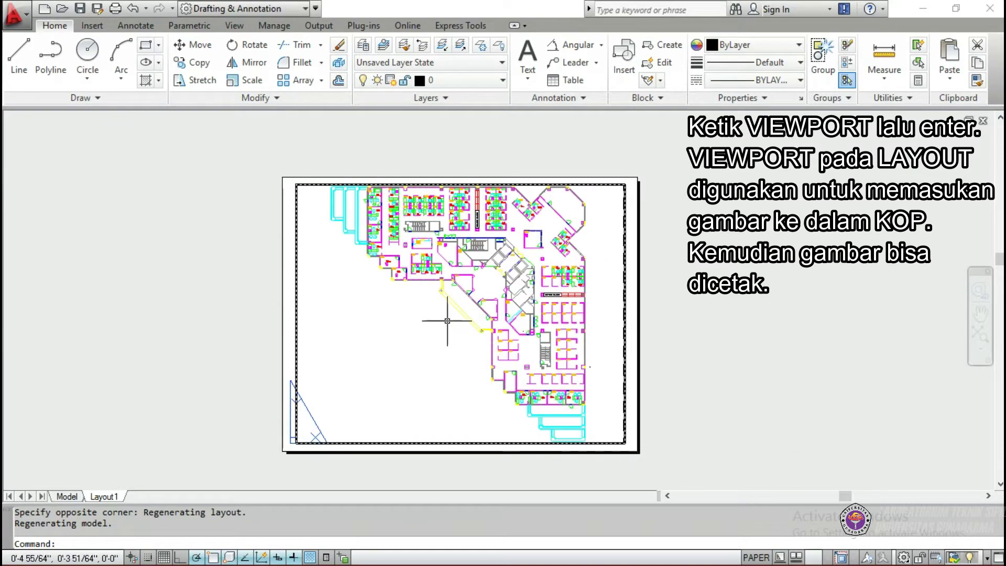
- Activate the layout viewport, scale and position the floor plan so it fits inside the frame, and return to paper space
{"action": "scroll", "coordinate": [446, 319], "scroll_direction": "down", "scroll_amount": 2}
{"action": "scroll", "coordinate": [447, 319], "scroll_direction": "up", "scroll_amount": 1}
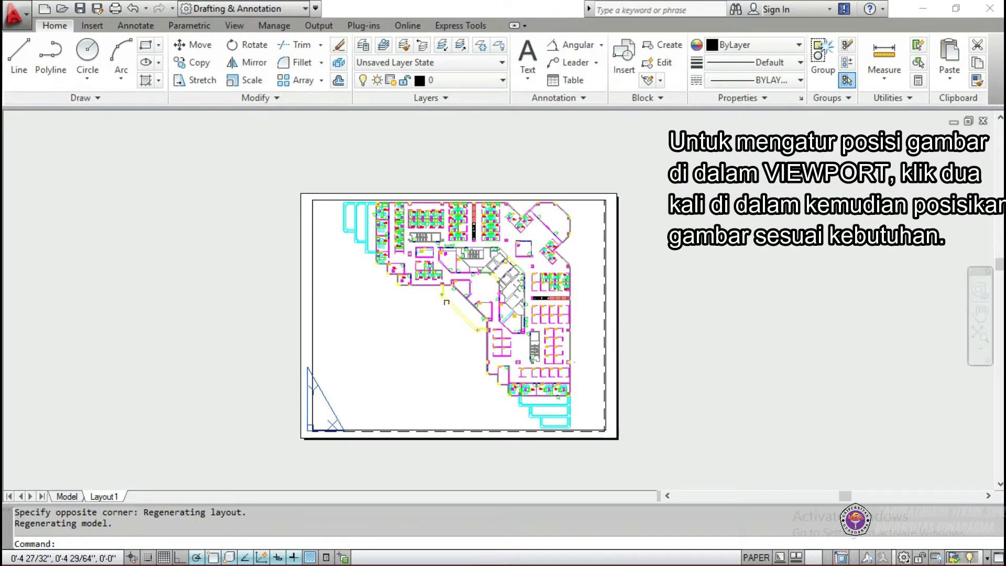
{"action": "scroll", "coordinate": [441, 306], "scroll_direction": "up", "scroll_amount": 1}
{"action": "scroll", "coordinate": [442, 300], "scroll_direction": "down", "scroll_amount": 2}
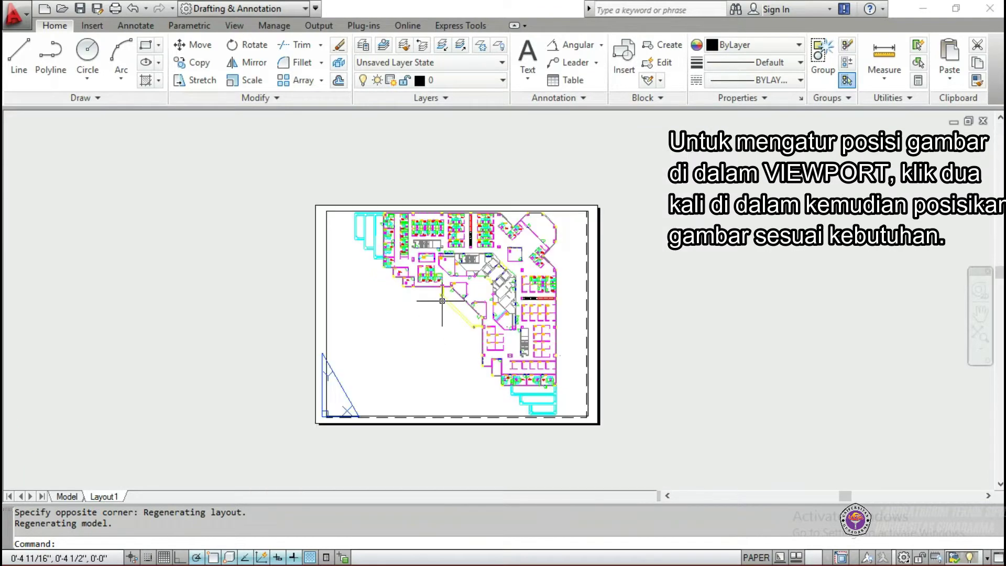
{"action": "left_click", "coordinate": [703, 330]}
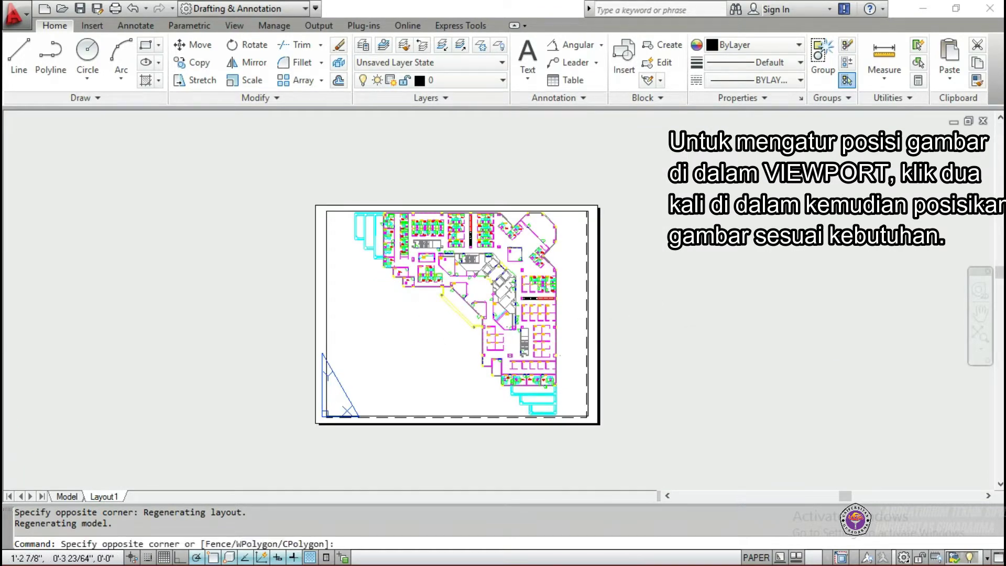
{"action": "left_click", "coordinate": [678, 330]}
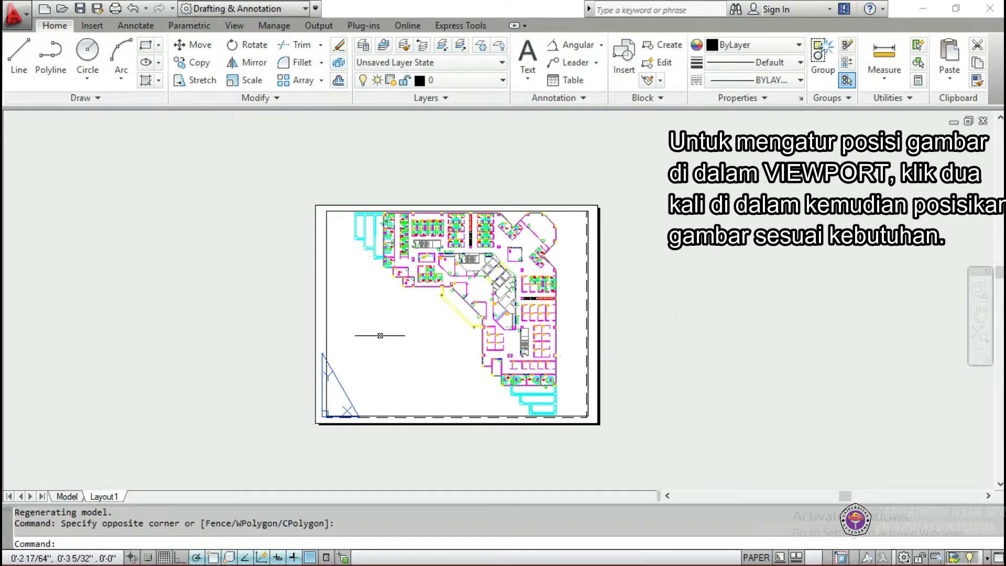
{"action": "double_click", "coordinate": [413, 330]}
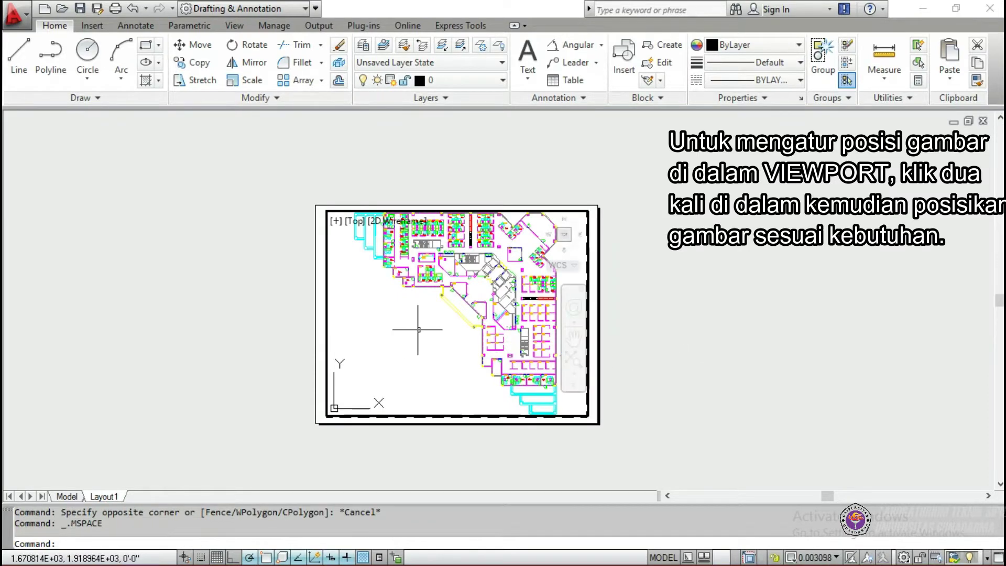
{"action": "scroll", "coordinate": [442, 318], "scroll_direction": "down", "scroll_amount": 2}
{"action": "scroll", "coordinate": [442, 319], "scroll_direction": "up", "scroll_amount": 3}
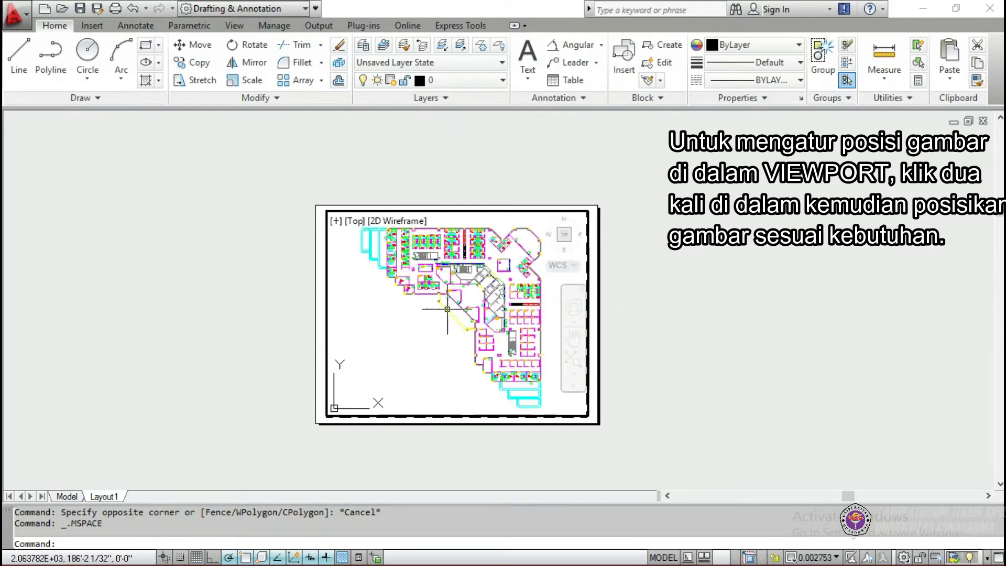
{"action": "scroll", "coordinate": [447, 309], "scroll_direction": "down", "scroll_amount": 1}
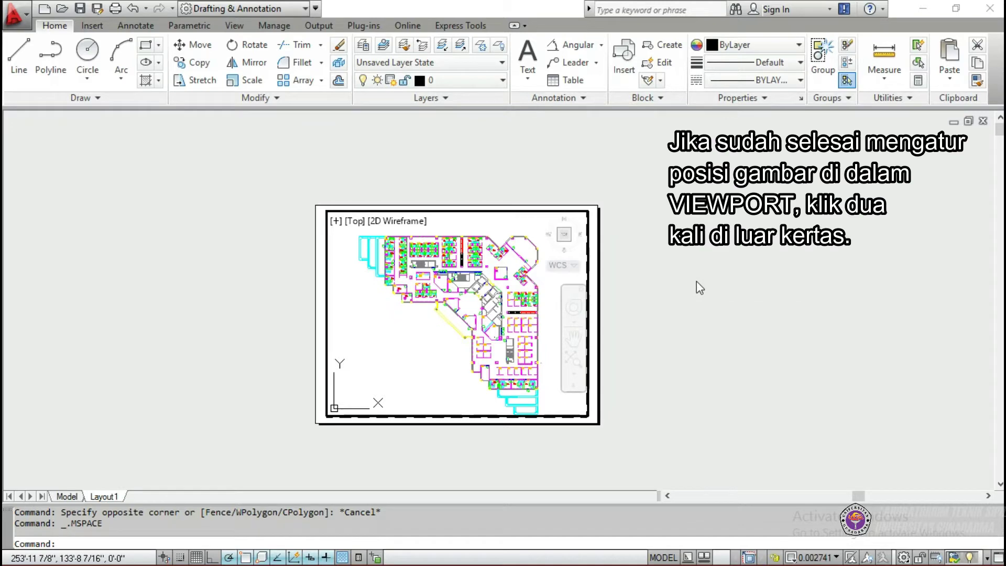
{"action": "double_click", "coordinate": [637, 275]}
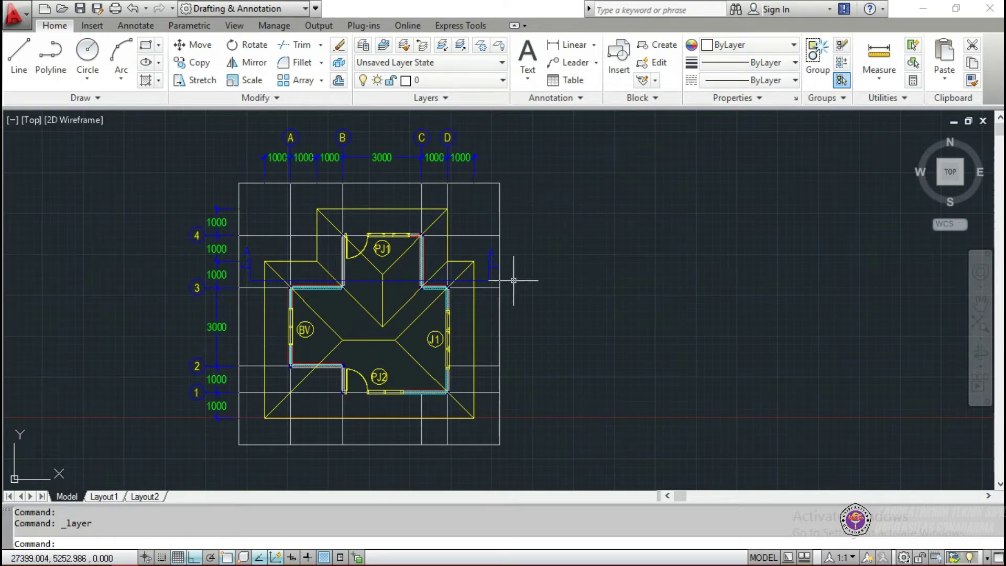
- Open the Layer Properties Manager in the house plan drawing with the roof outline and grid lines A–D and 1–4
{"action": "scroll", "coordinate": [514, 276], "scroll_direction": "up", "scroll_amount": 3}
{"action": "middle_click_drag", "start_coordinate": [501, 290], "coordinate": [550, 249]}
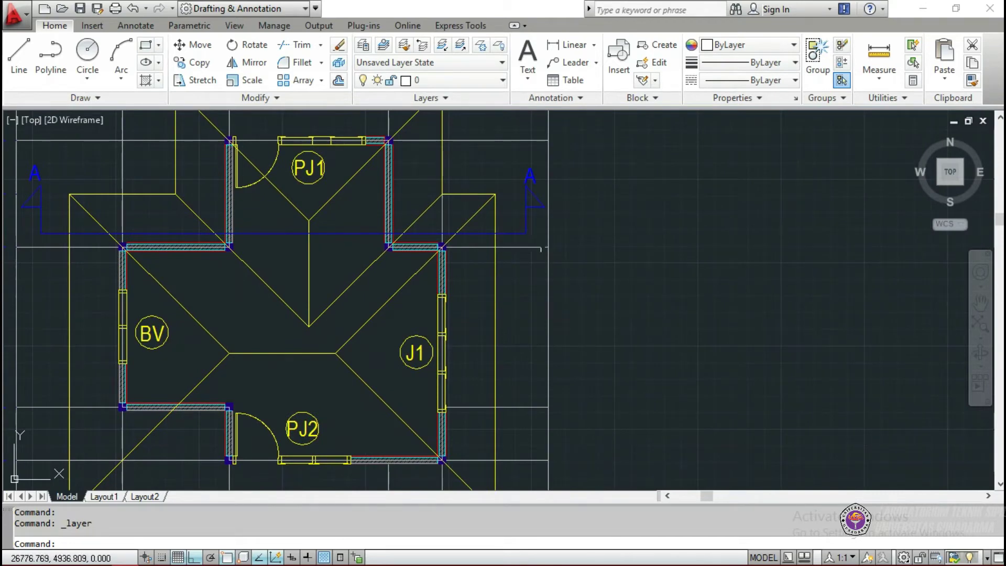
{"action": "scroll", "coordinate": [592, 248], "scroll_direction": "down", "scroll_amount": 2}
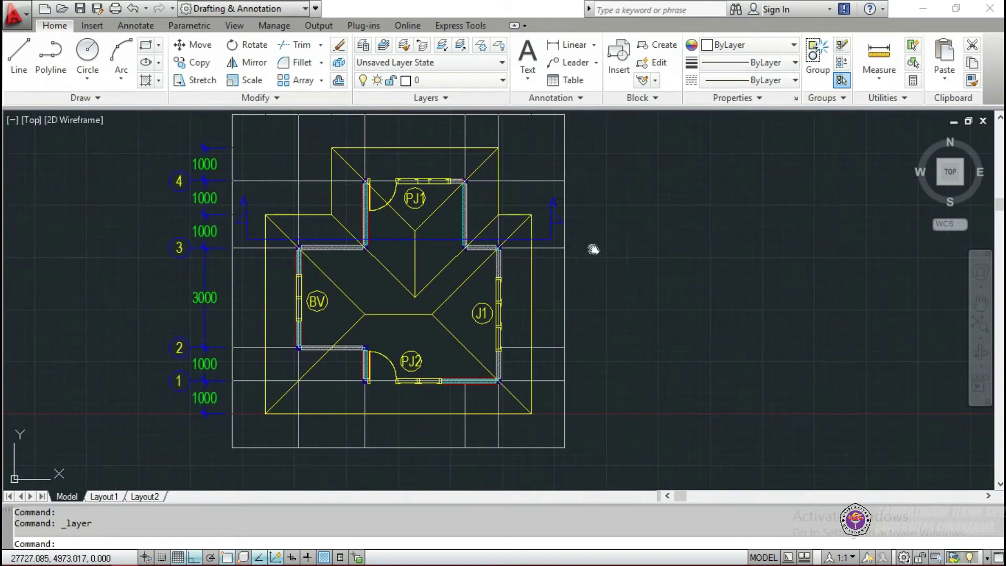
{"action": "scroll", "coordinate": [594, 263], "scroll_direction": "down", "scroll_amount": 3}
{"action": "scroll", "coordinate": [593, 262], "scroll_direction": "up", "scroll_amount": 3}
{"action": "scroll", "coordinate": [595, 251], "scroll_direction": "down", "scroll_amount": 4}
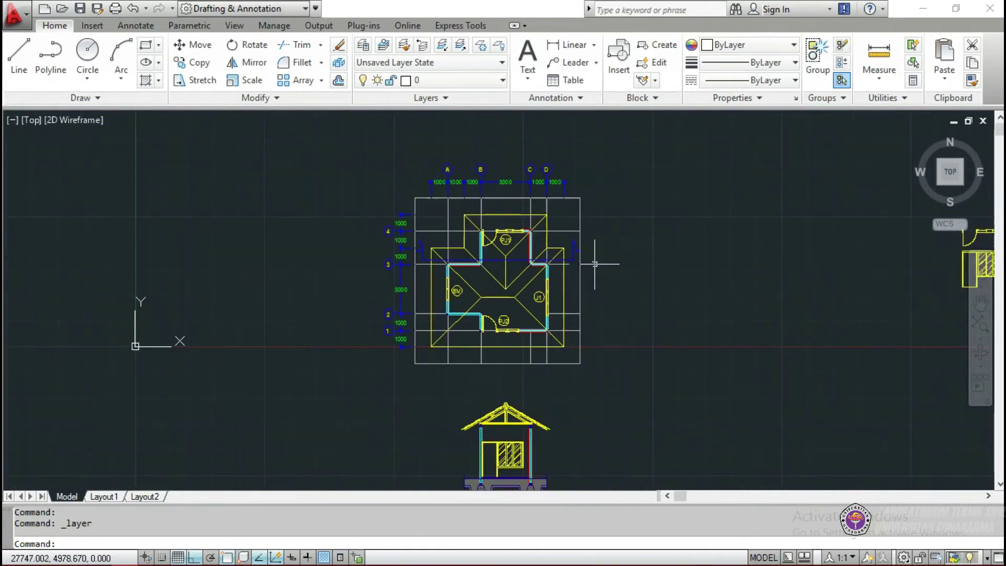
{"action": "scroll", "coordinate": [590, 180], "scroll_direction": "up", "scroll_amount": 3}
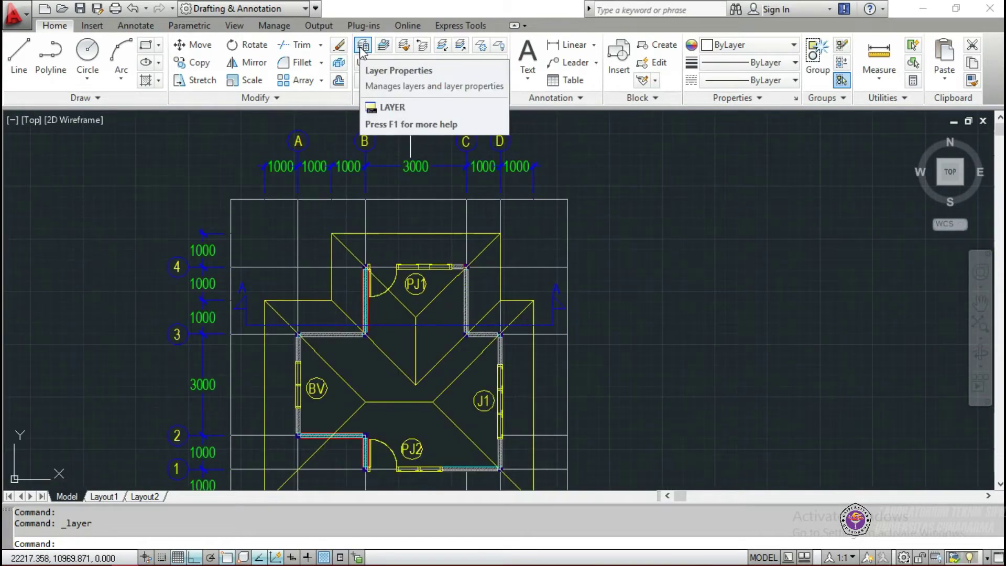
{"action": "left_click", "coordinate": [362, 46]}
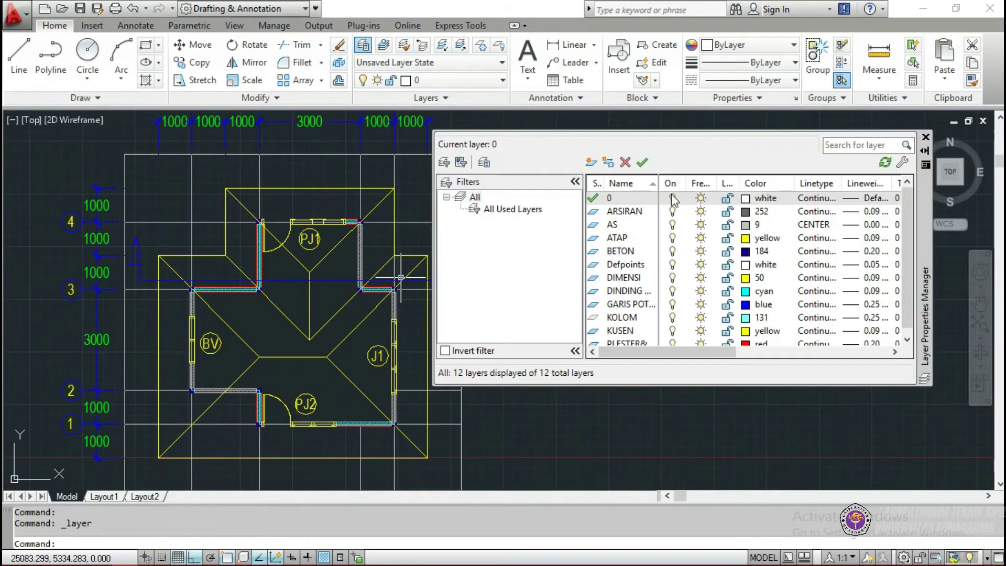
- Toggle the AS layer's visibility, then freeze the layer and thaw it again
{"action": "left_click_drag", "start_coordinate": [688, 354], "coordinate": [660, 357]}
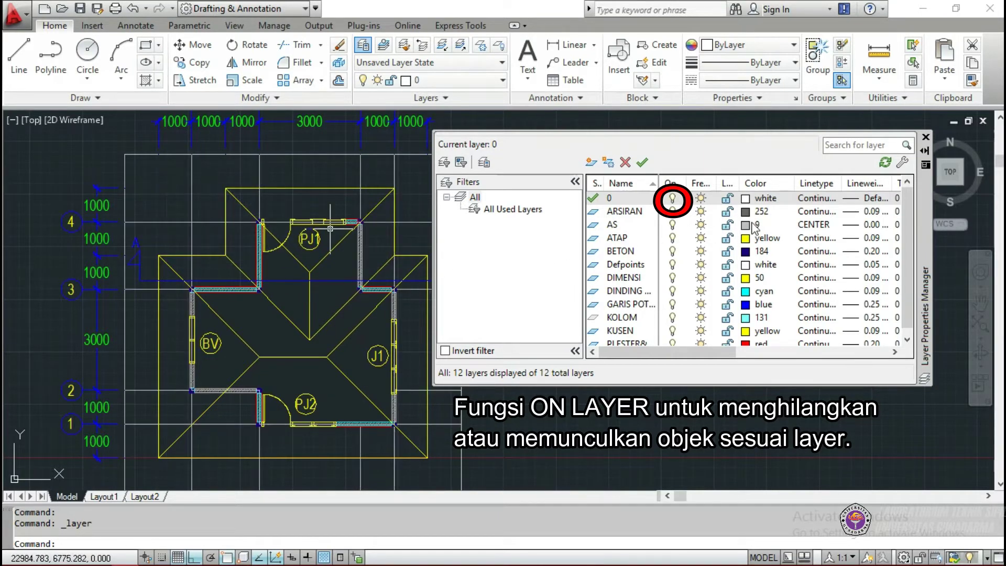
{"action": "left_click", "coordinate": [672, 225]}
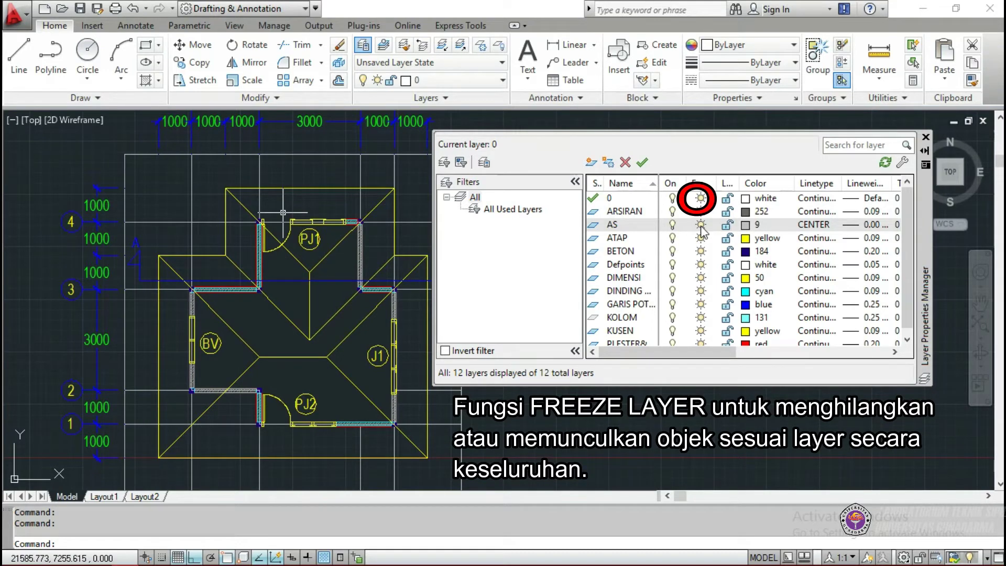
{"action": "left_click", "coordinate": [700, 226]}
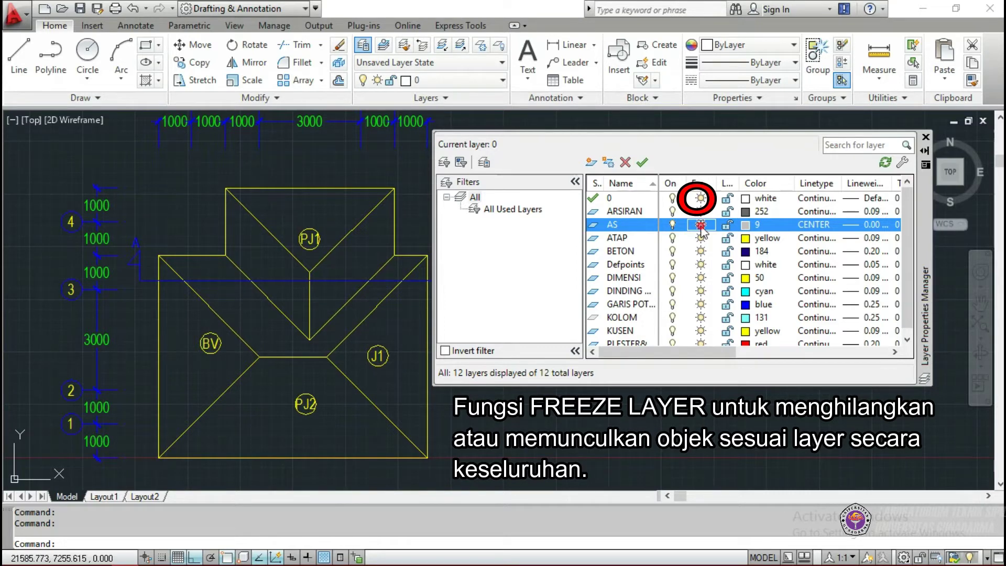
{"action": "left_click", "coordinate": [701, 225]}
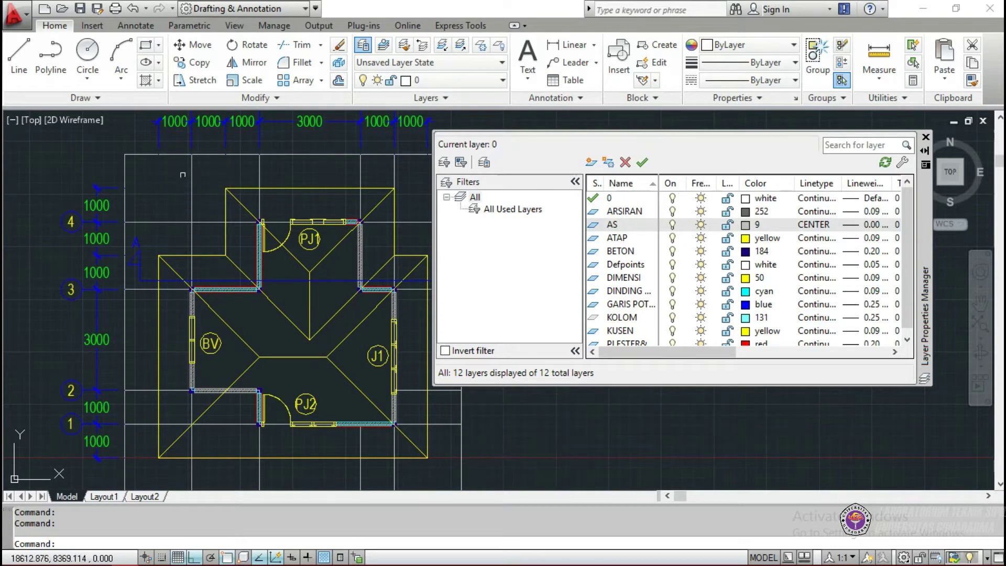
- Widen the Plot column in the layer list and toggle the plot setting of the DIMENSI layer
{"action": "left_click_drag", "start_coordinate": [675, 352], "coordinate": [781, 352]}
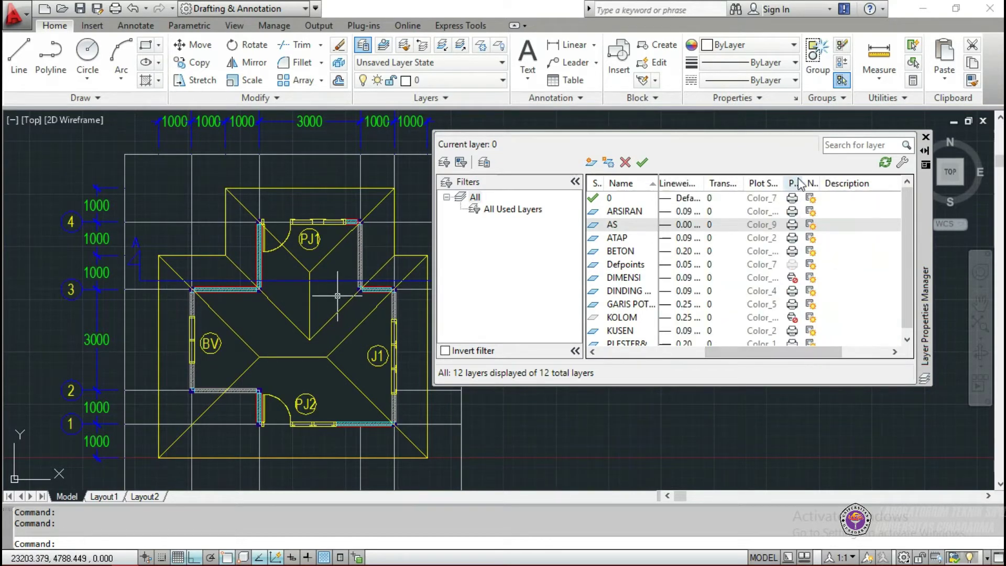
{"action": "left_click_drag", "start_coordinate": [801, 179], "coordinate": [821, 183]}
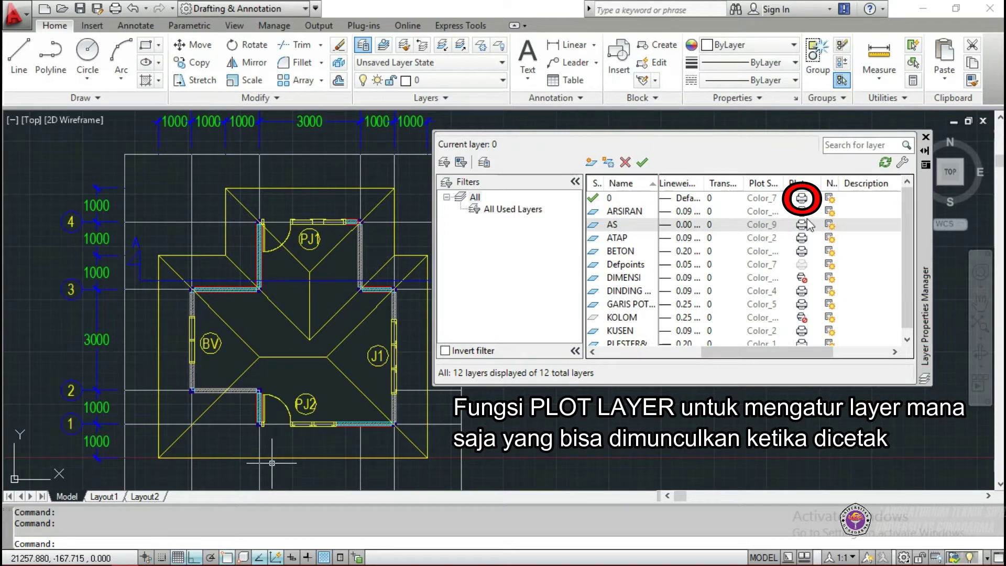
{"action": "left_click", "coordinate": [801, 278]}
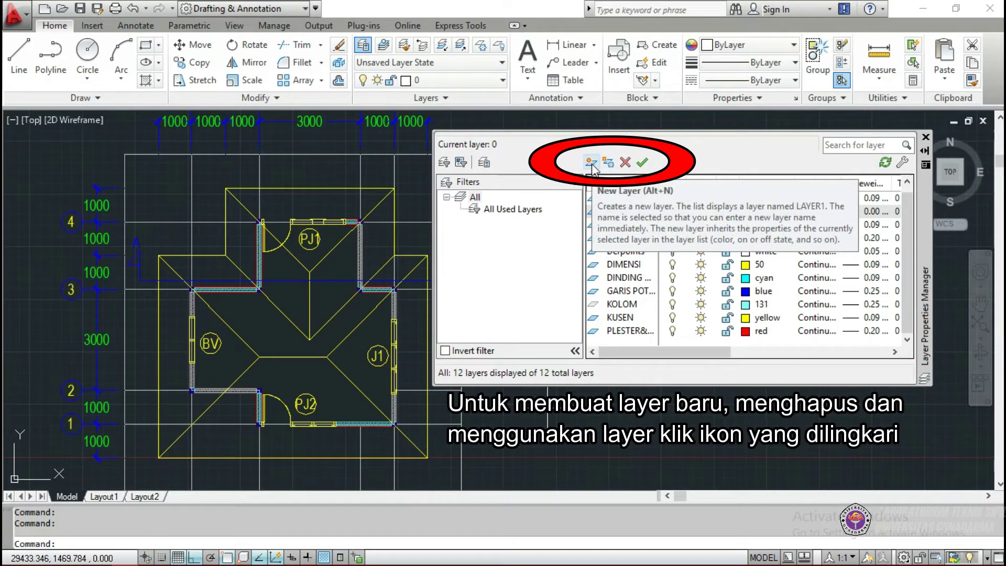
- Create a new layer based on the AS layer and name it Dinding Dalam
{"action": "left_click", "coordinate": [591, 163]}
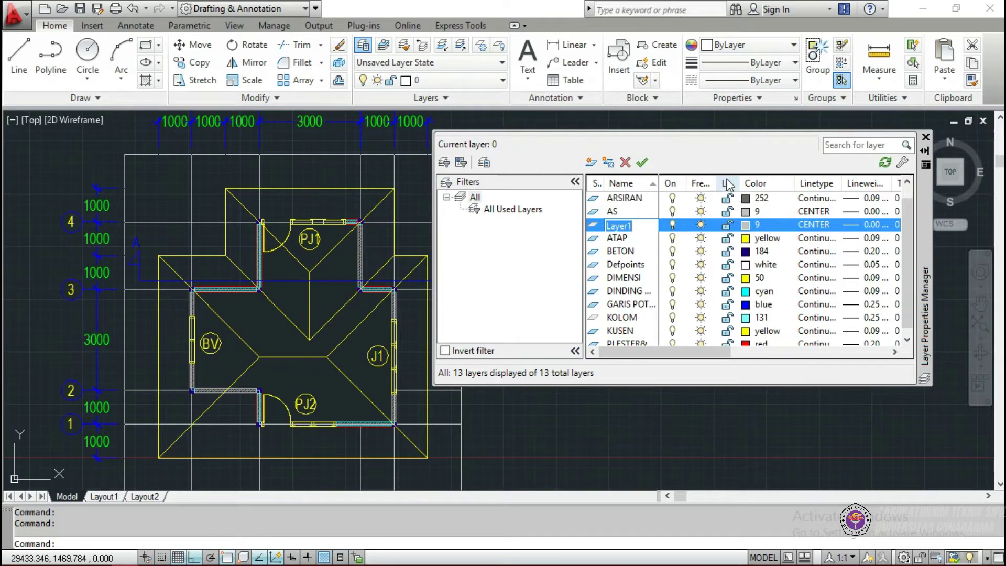
{"action": "type", "text": "Di"}
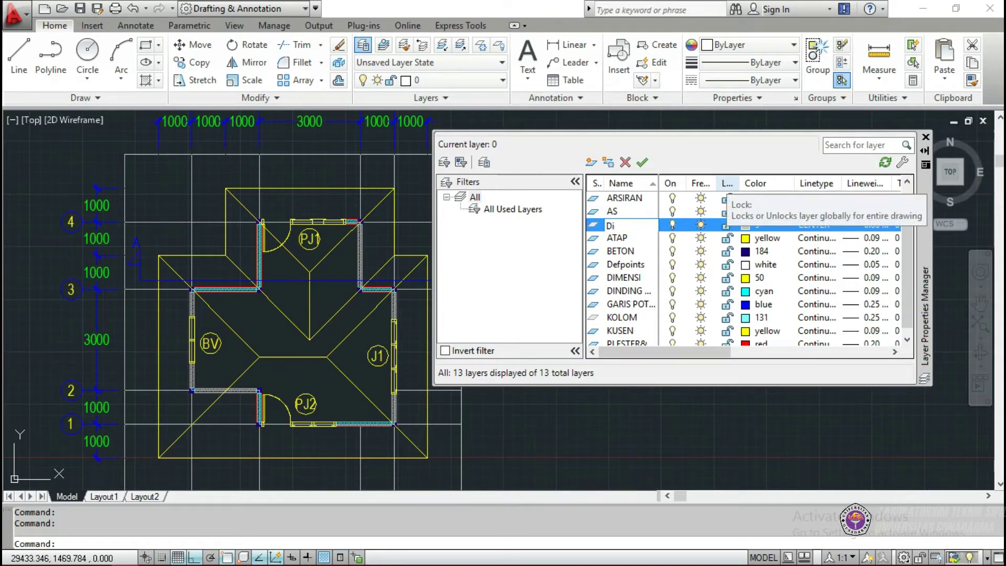
{"action": "type", "text": "nding Dalam"}
{"action": "key", "text": "Return"}
- Set the color of the Dinding Dalam layer to index color 212
{"action": "left_click", "coordinate": [744, 225]}
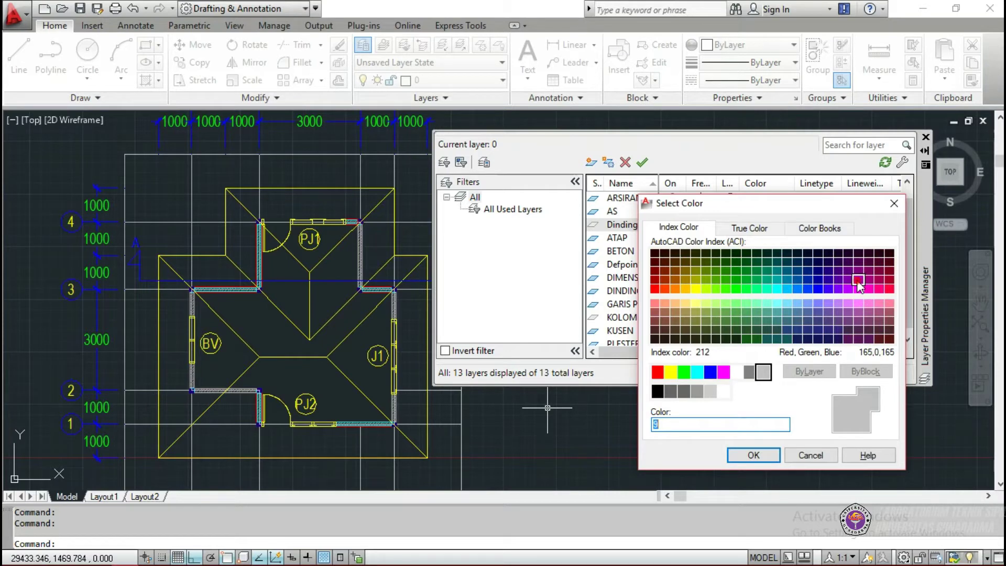
{"action": "left_click", "coordinate": [857, 280]}
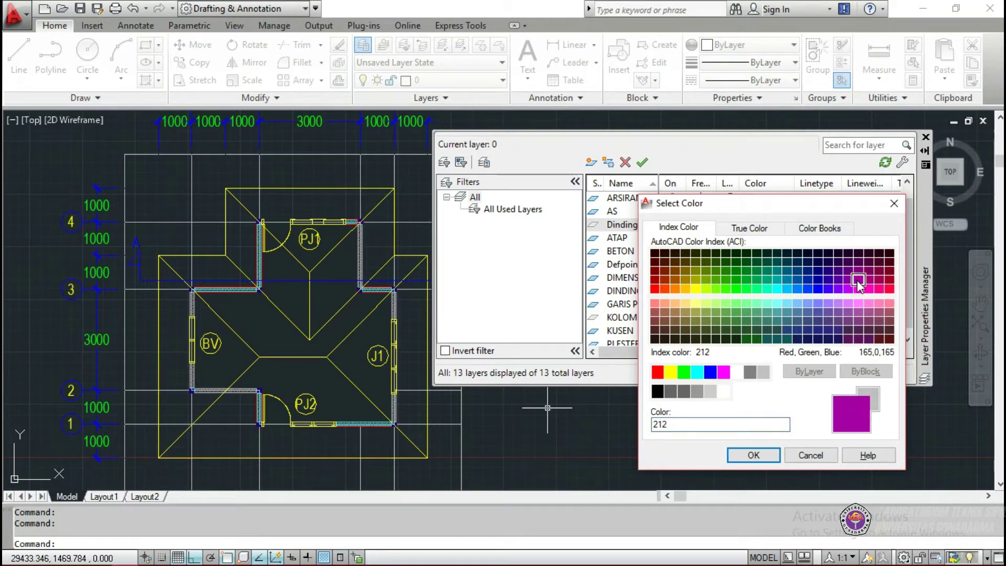
{"action": "left_click", "coordinate": [754, 455]}
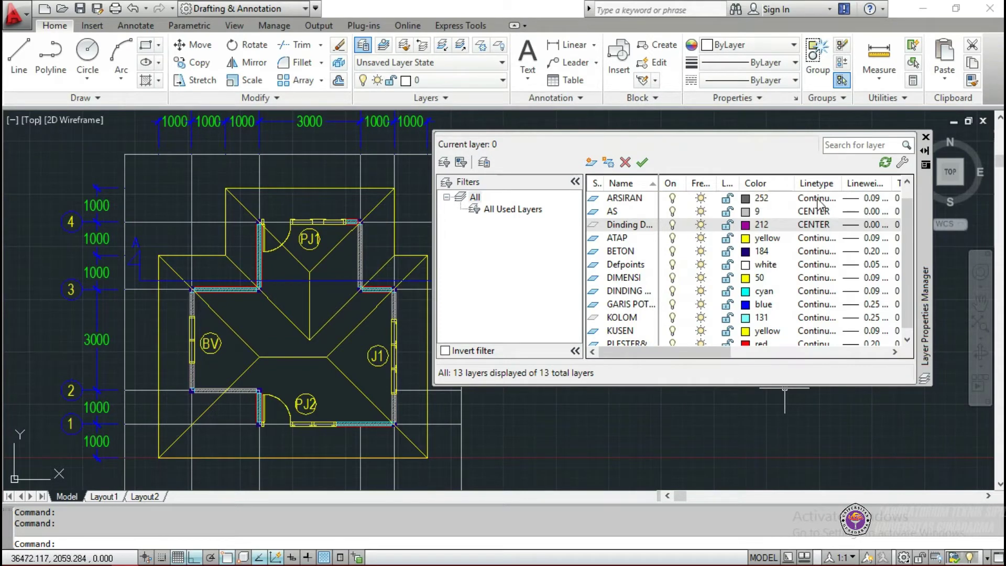
- Open the linetype selection for the Dinding Dalam layer and load the FENCELINE1 linetype from acad.lin
{"action": "left_click", "coordinate": [822, 225]}
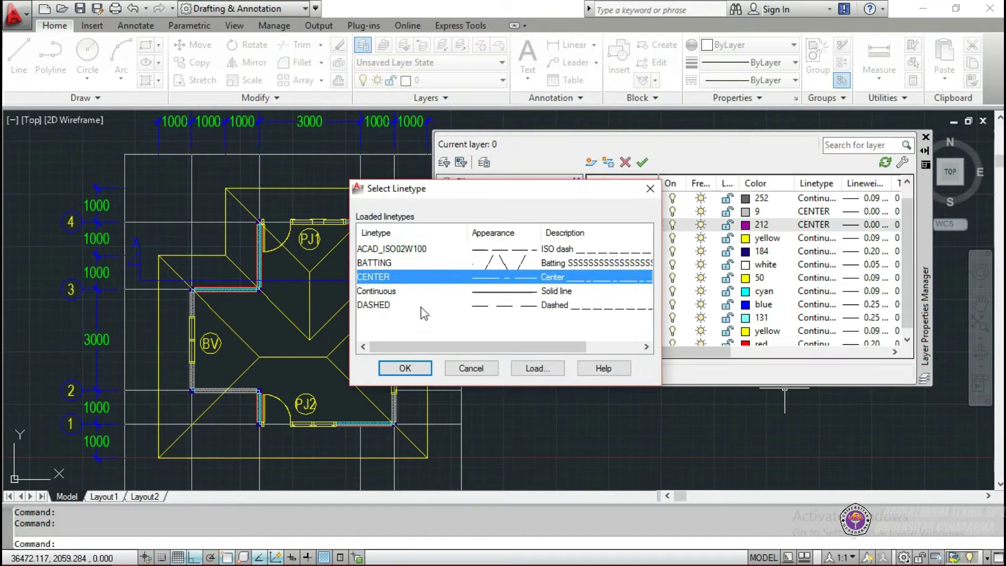
{"action": "left_click", "coordinate": [595, 330]}
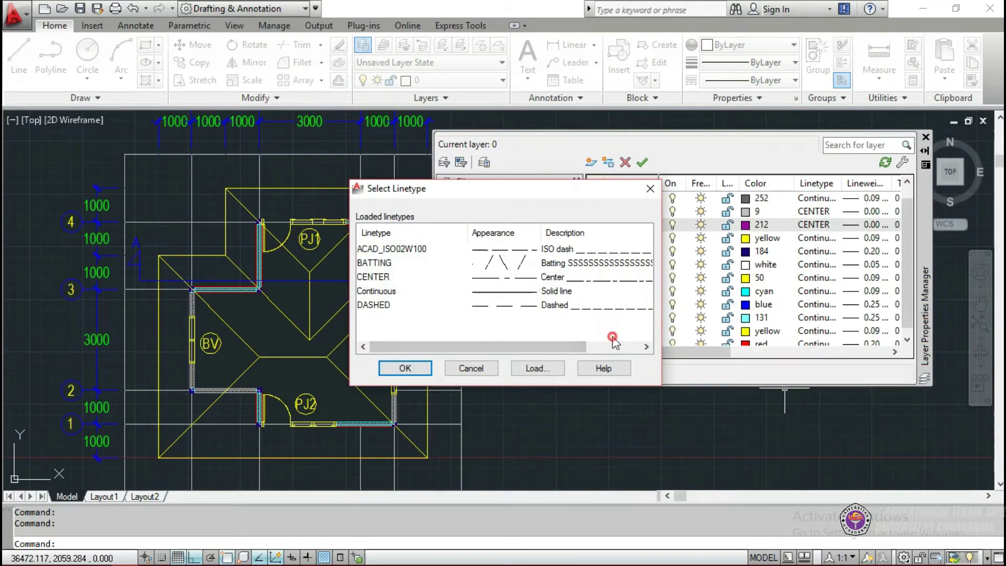
{"action": "left_click", "coordinate": [406, 292]}
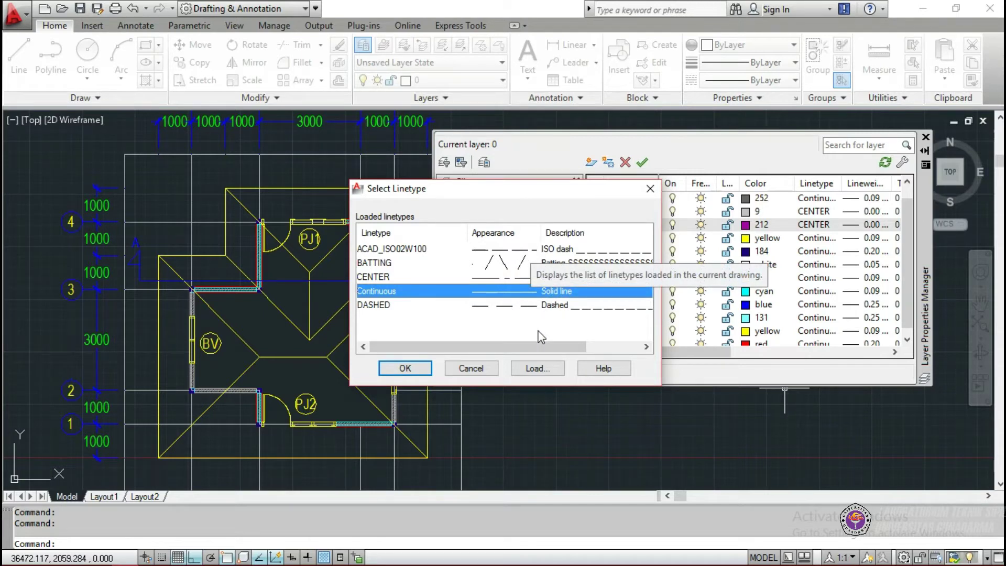
{"action": "left_click", "coordinate": [540, 371]}
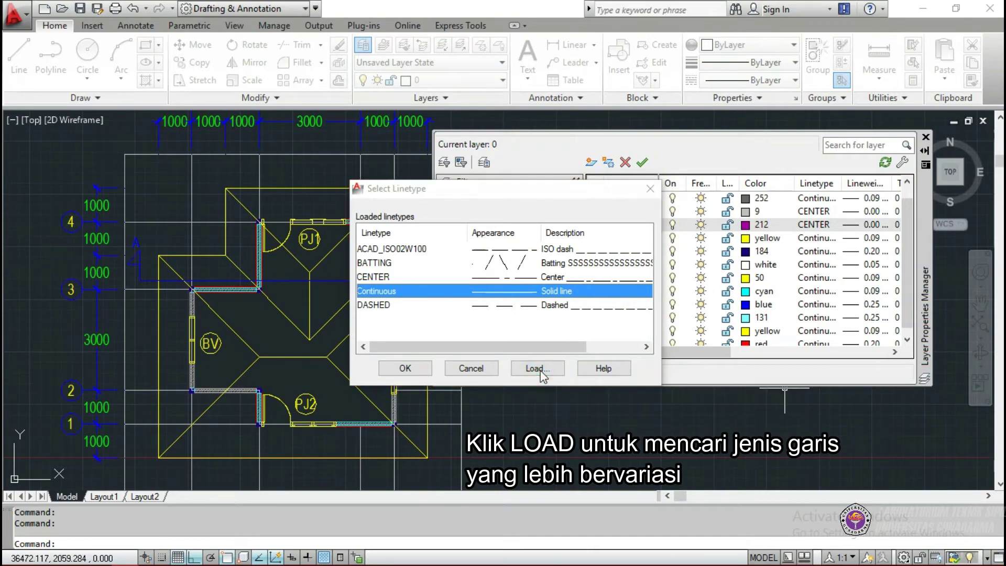
{"action": "scroll", "coordinate": [525, 297], "scroll_direction": "down", "scroll_amount": 5}
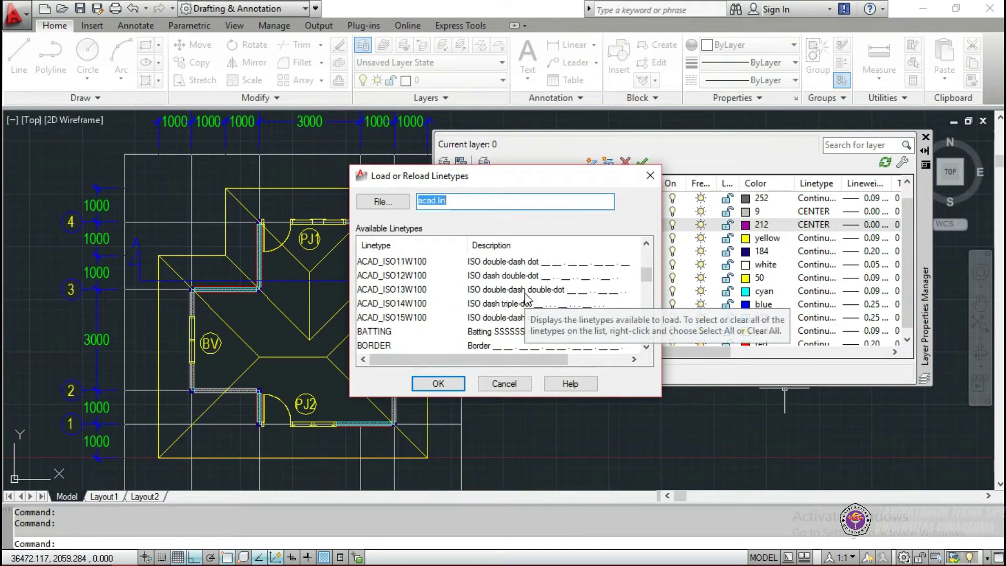
{"action": "scroll", "coordinate": [576, 288], "scroll_direction": "up", "scroll_amount": 3}
{"action": "scroll", "coordinate": [577, 288], "scroll_direction": "down", "scroll_amount": 4}
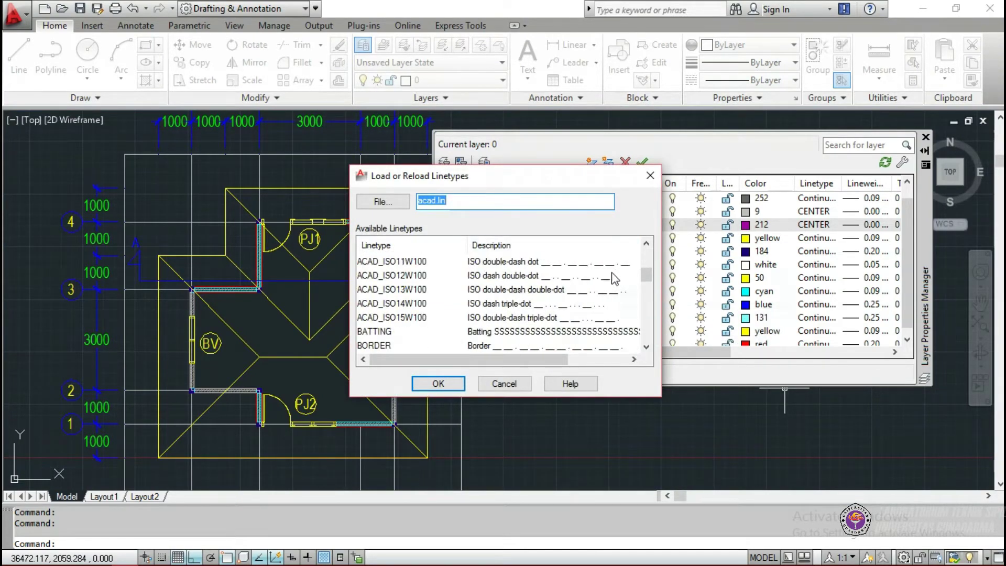
{"action": "scroll", "coordinate": [517, 321], "scroll_direction": "down", "scroll_amount": 4}
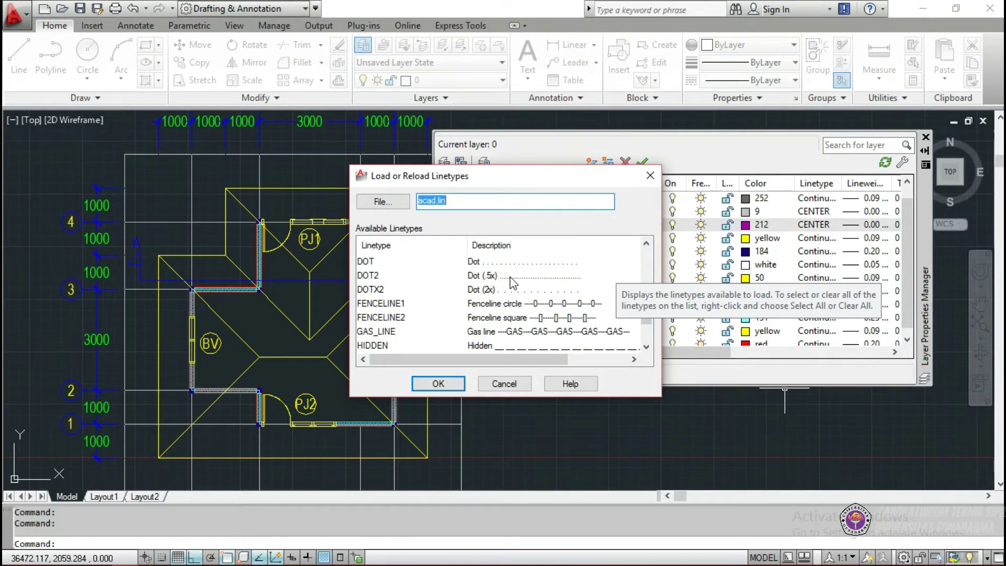
{"action": "left_click", "coordinate": [524, 304]}
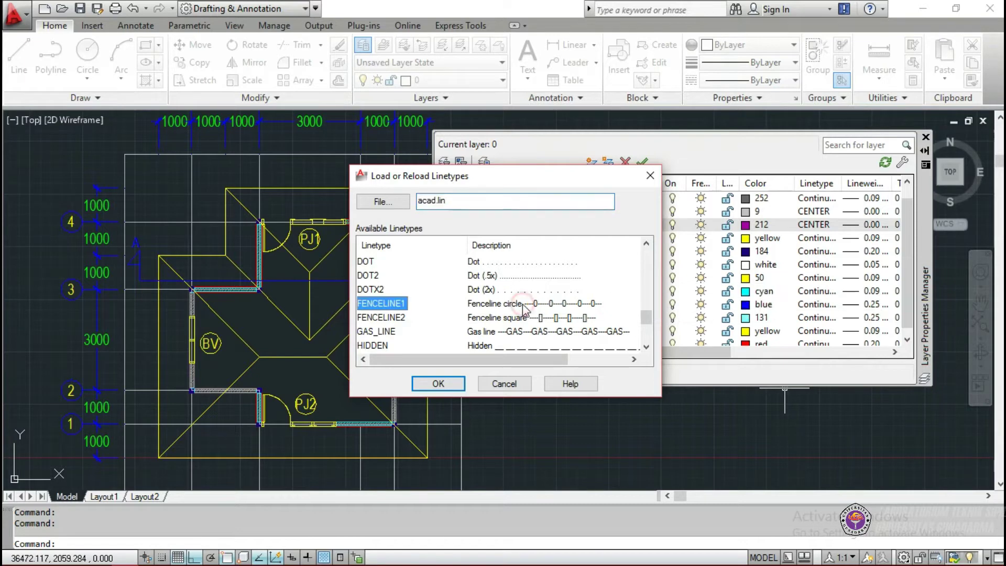
{"action": "left_click", "coordinate": [444, 383]}
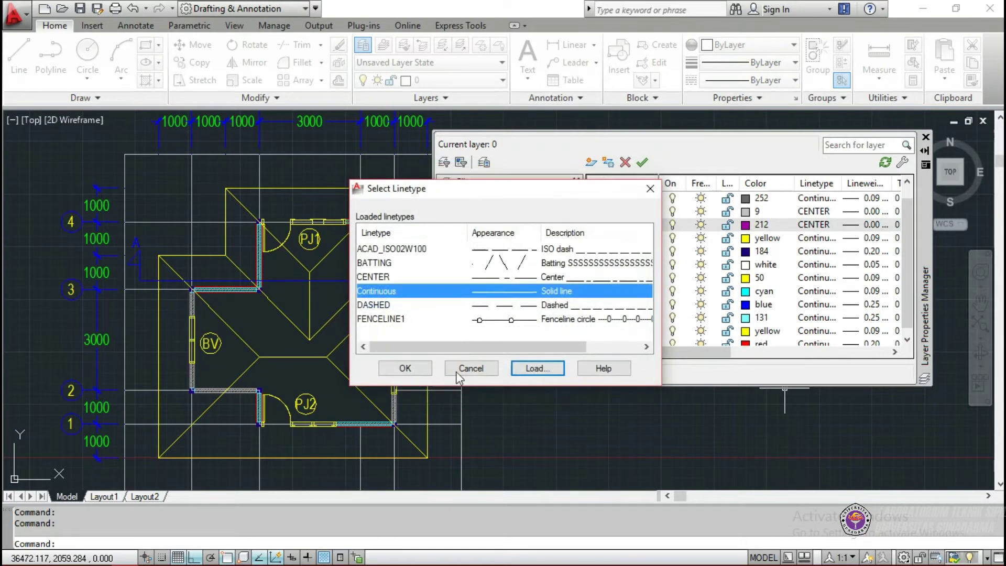
- Assign the Continuous linetype to the Dinding Dalam layer
{"action": "left_click", "coordinate": [575, 319]}
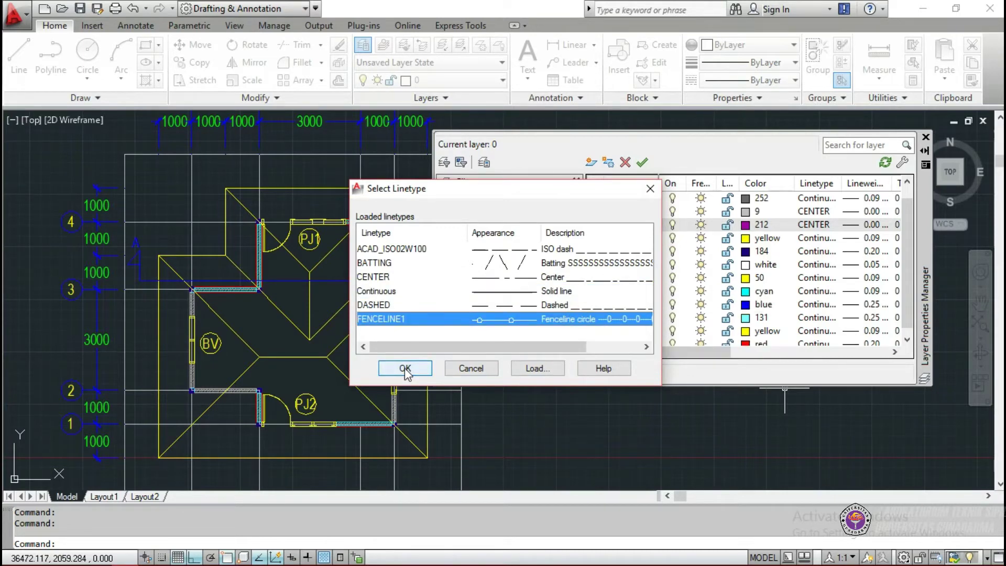
{"action": "left_click", "coordinate": [502, 292]}
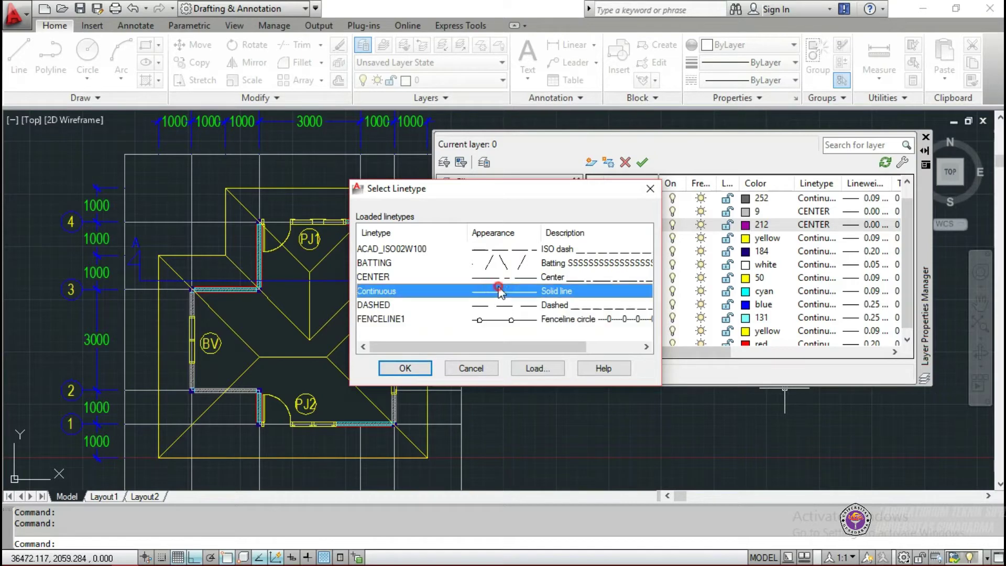
{"action": "left_click", "coordinate": [419, 371]}
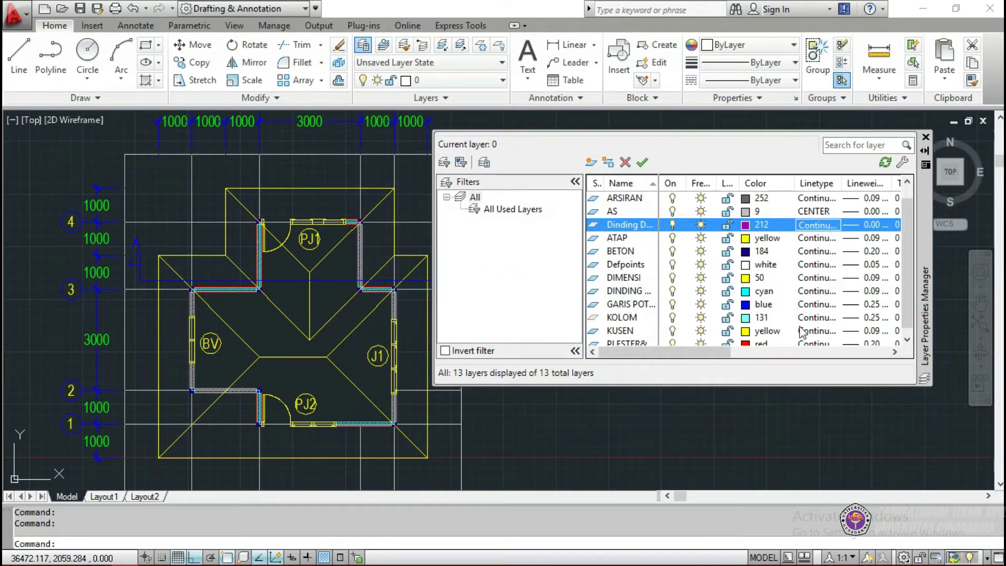
- Set the lineweight of the Dinding Dalam layer to 0.09 mm
{"action": "left_click_drag", "start_coordinate": [725, 350], "coordinate": [762, 355]}
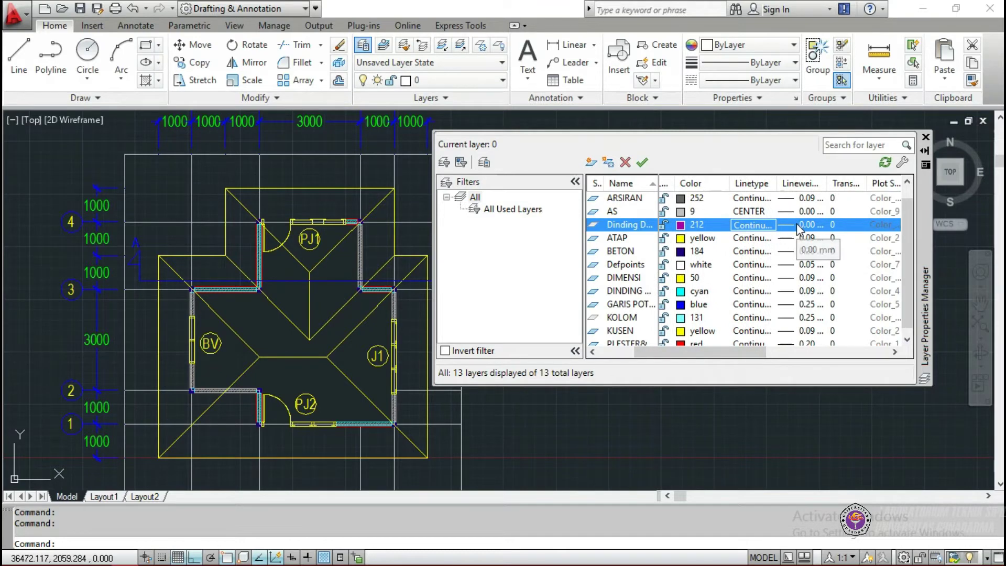
{"action": "left_click", "coordinate": [796, 223]}
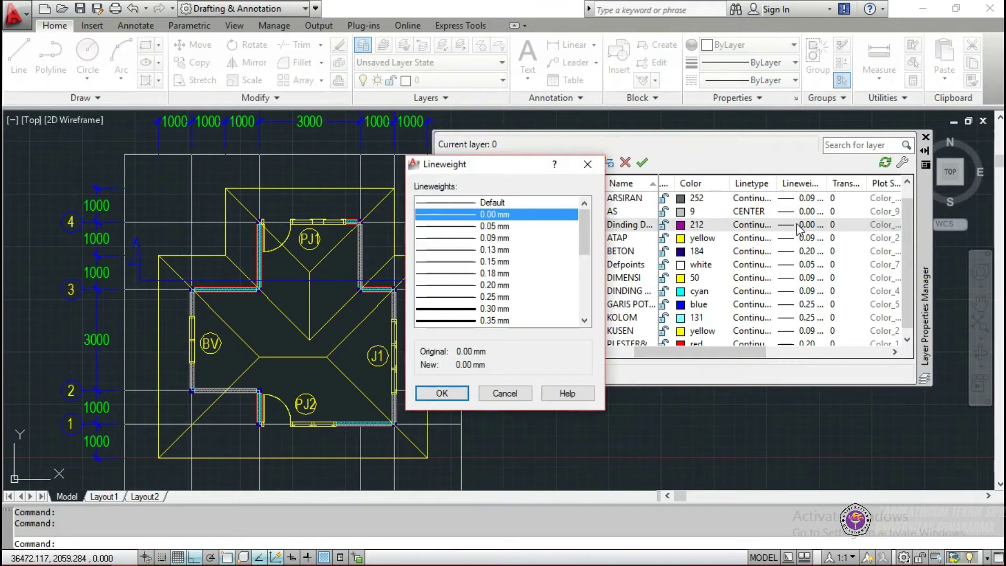
{"action": "left_click", "coordinate": [506, 239]}
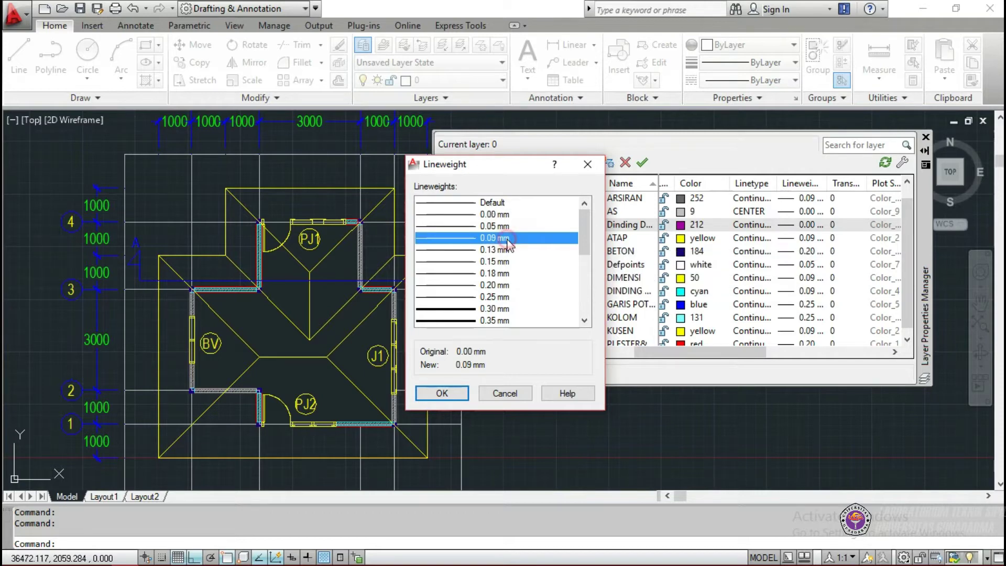
{"action": "left_click", "coordinate": [441, 392]}
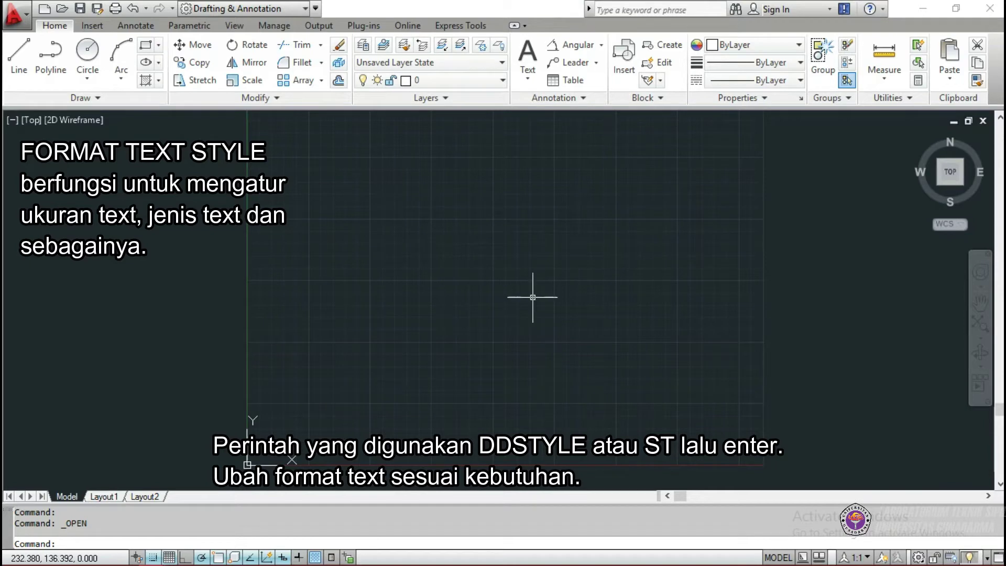
- Start the text style command (ST) and change the Standard style's font to Arial Narrow
{"action": "type", "text": "ST"}
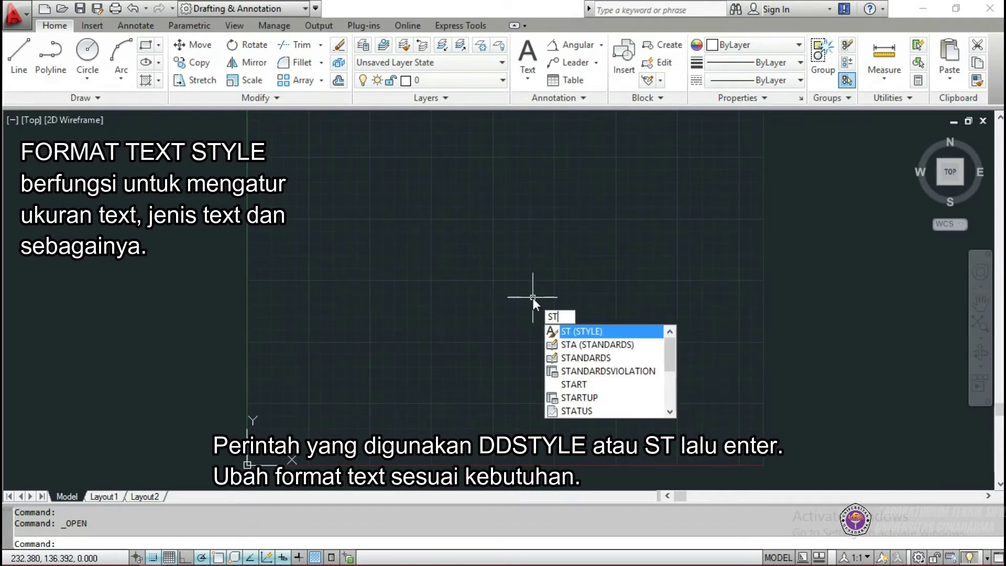
{"action": "key", "text": "Return"}
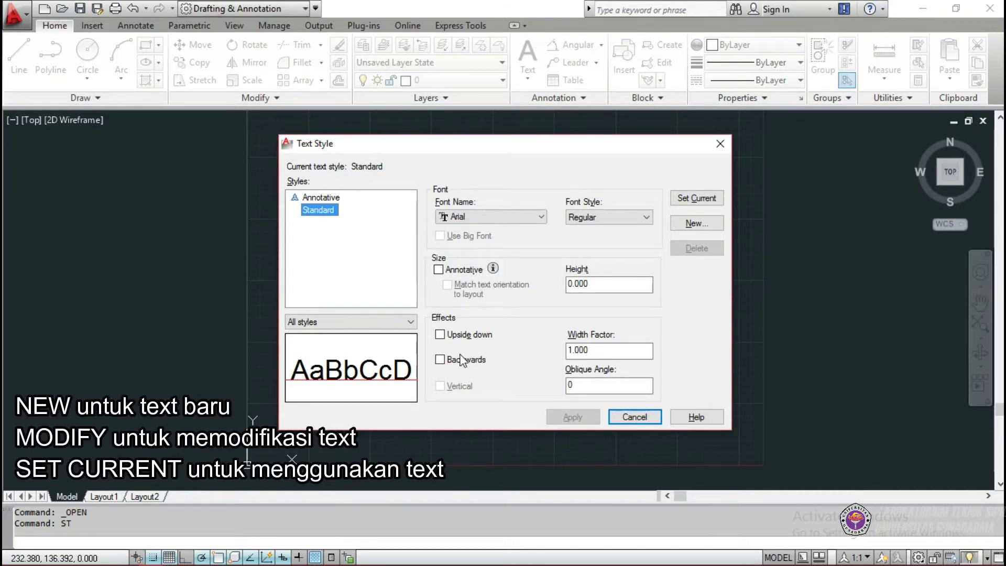
{"action": "left_click", "coordinate": [490, 216]}
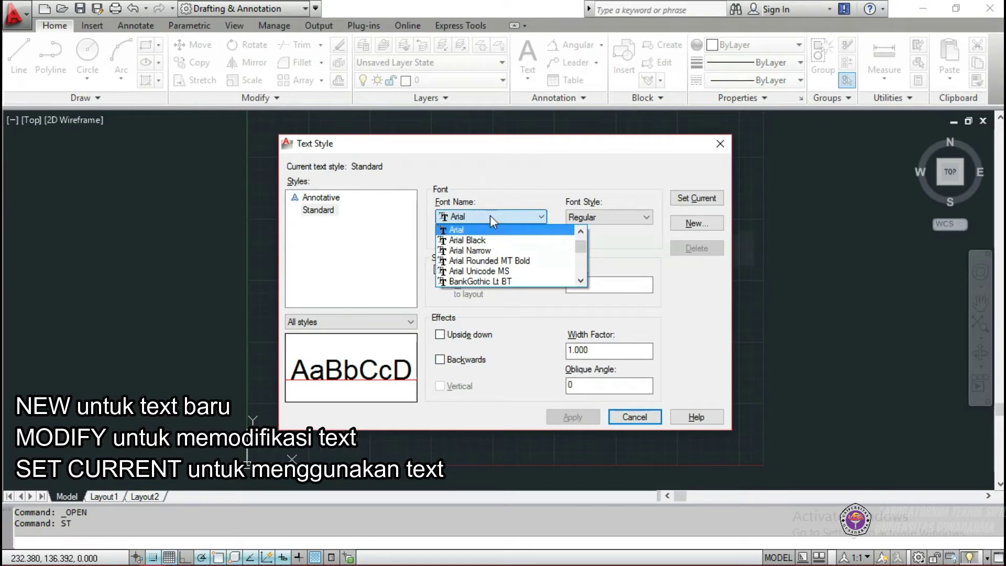
{"action": "left_click", "coordinate": [504, 252]}
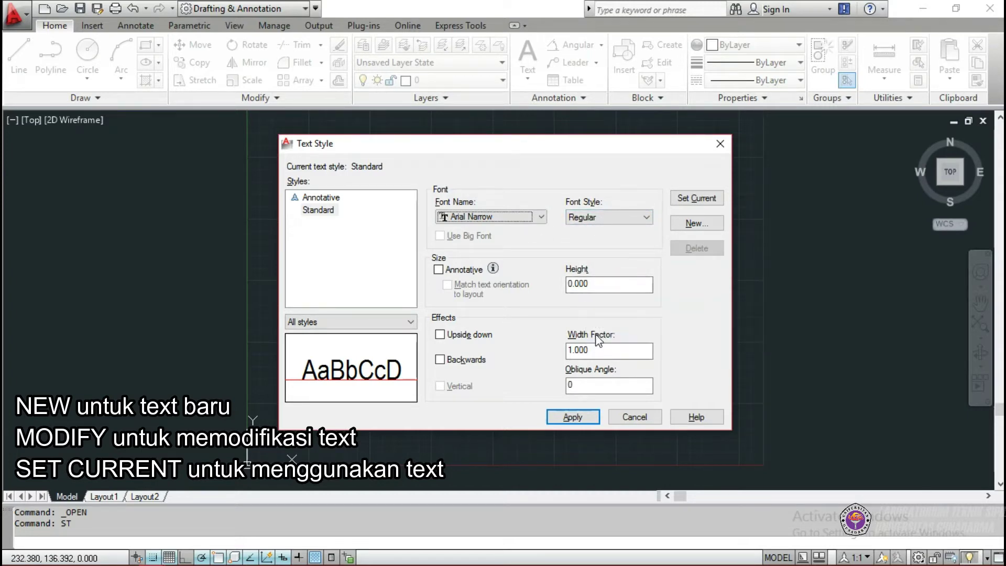
- Set the Standard text style as current and save its modified settings
{"action": "left_click", "coordinate": [691, 199]}
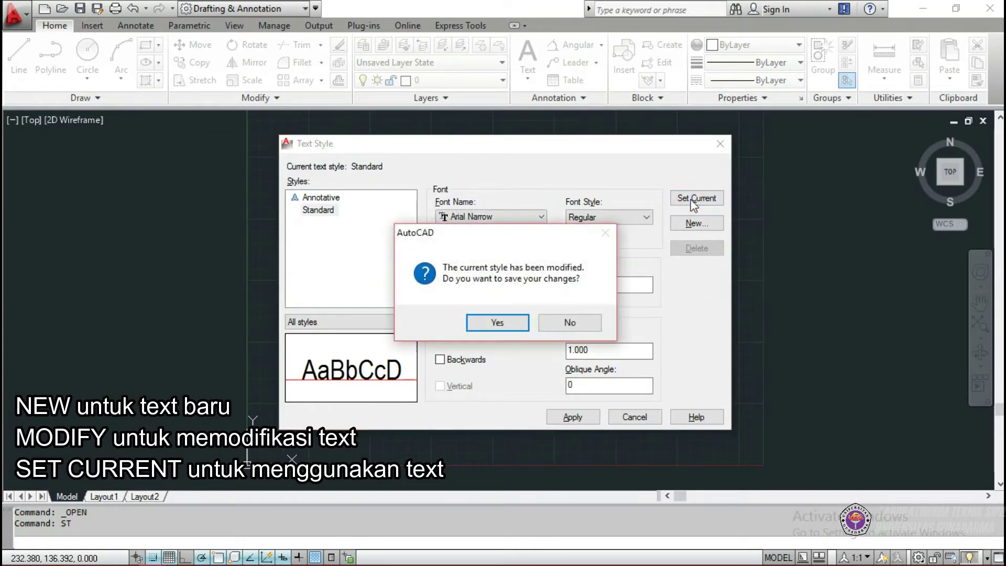
{"action": "left_click", "coordinate": [497, 322]}
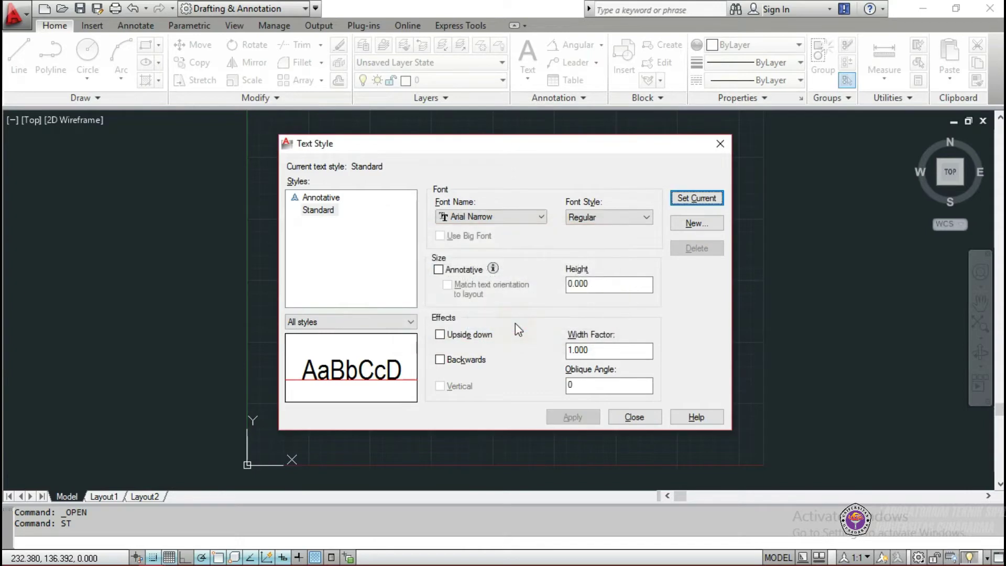
{"action": "left_click", "coordinate": [321, 210]}
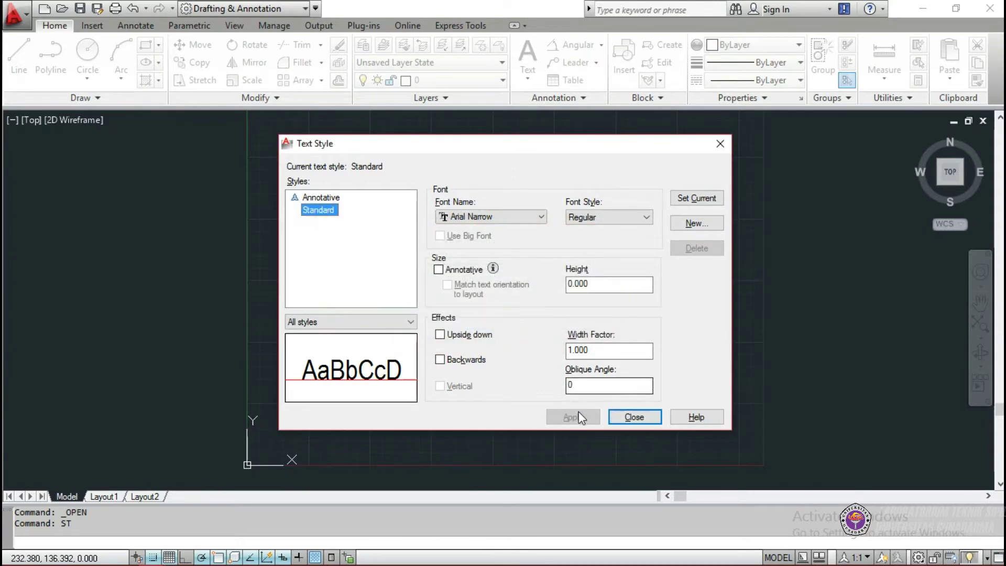
- Close the Text Style dialog
{"action": "left_click", "coordinate": [626, 417]}
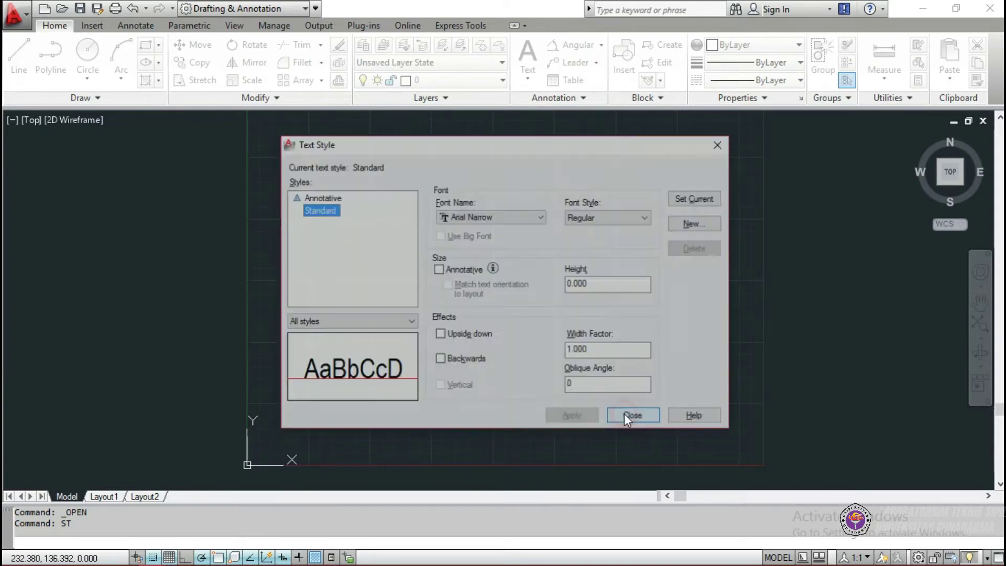
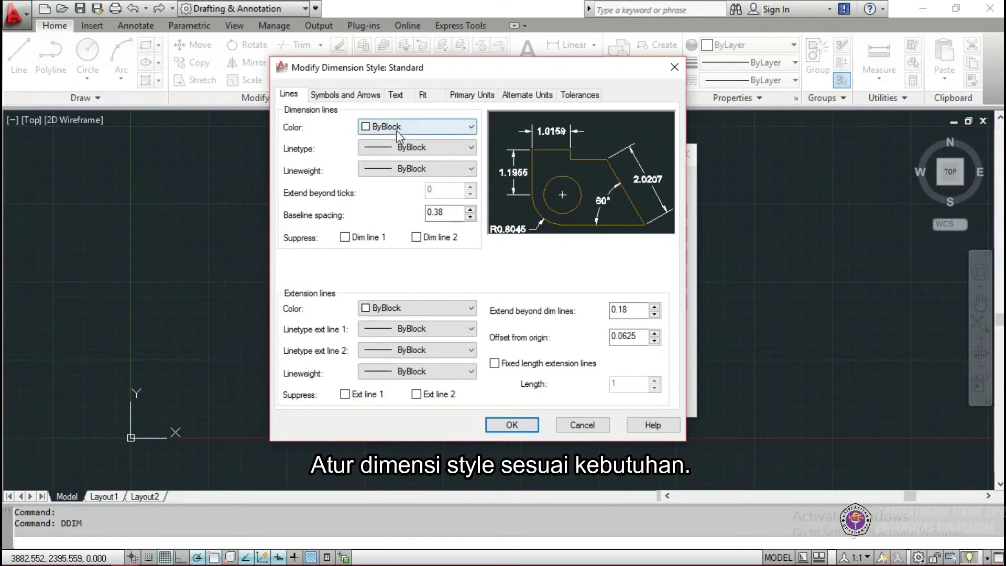
- Set the color, linetype and lineweight of the Standard dimension style's dimension lines to ByLayer
{"action": "left_click", "coordinate": [390, 127]}
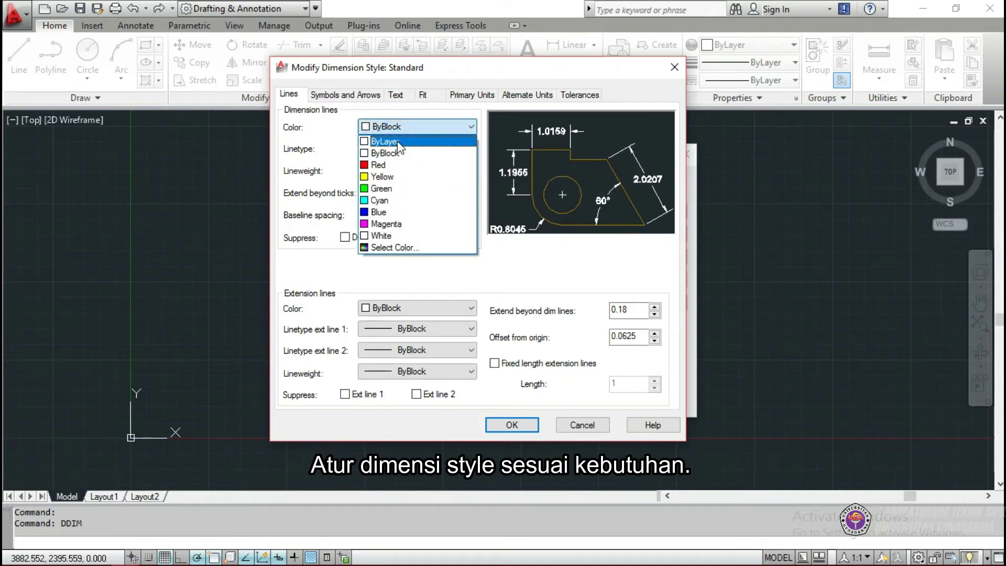
{"action": "left_click", "coordinate": [397, 141]}
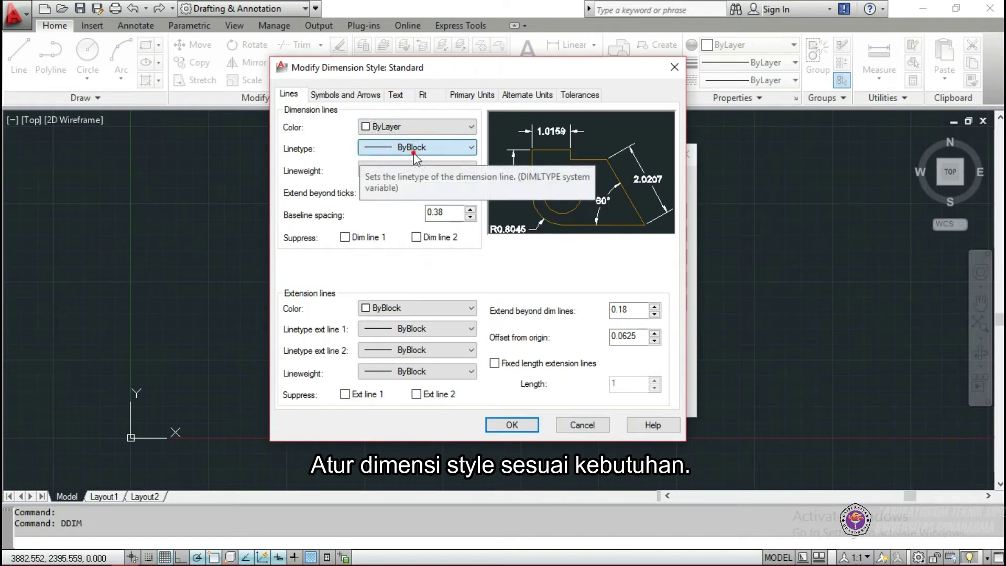
{"action": "left_click", "coordinate": [413, 152]}
{"action": "left_click", "coordinate": [419, 163]}
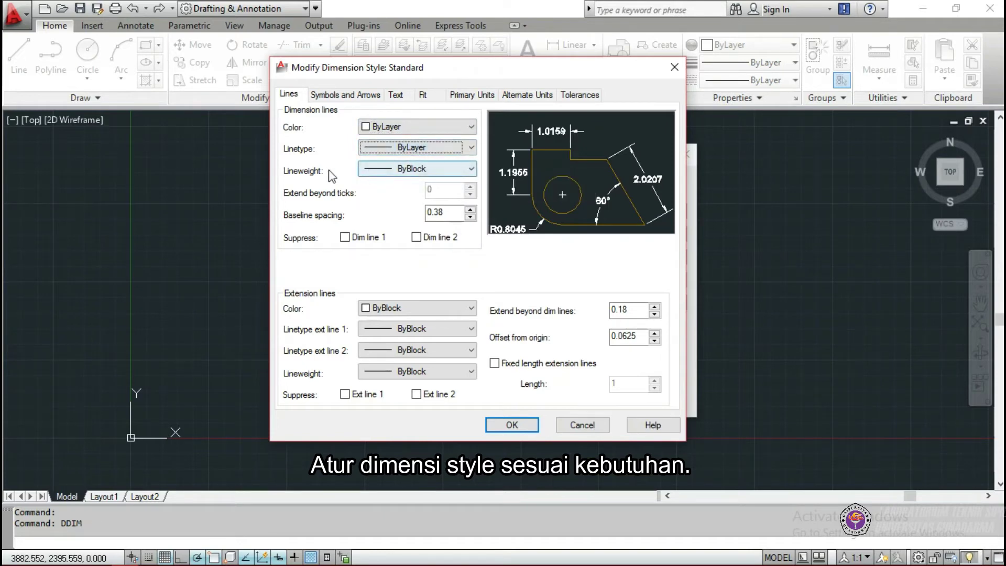
{"action": "left_click", "coordinate": [390, 170]}
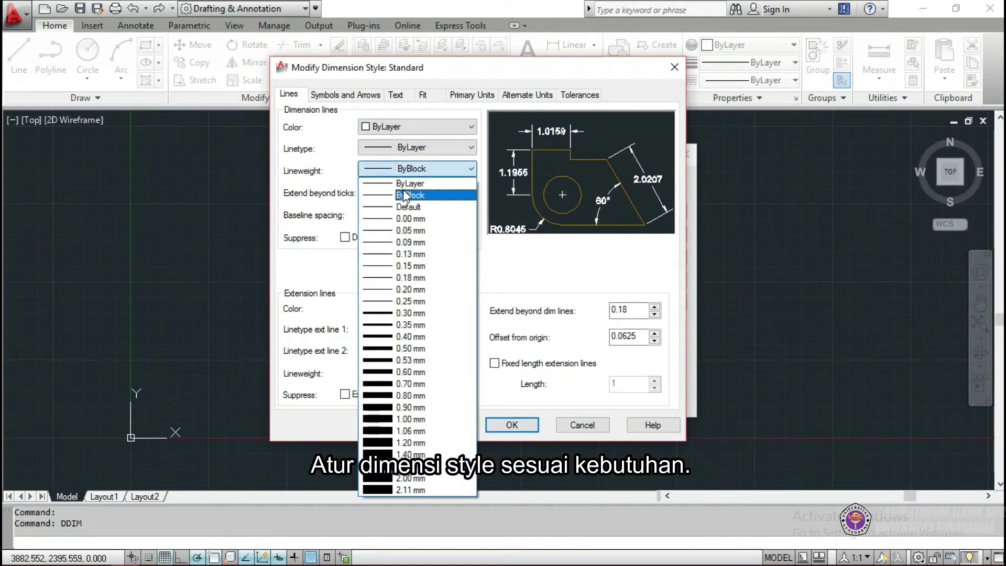
{"action": "left_click", "coordinate": [405, 195]}
{"action": "left_click", "coordinate": [412, 168]}
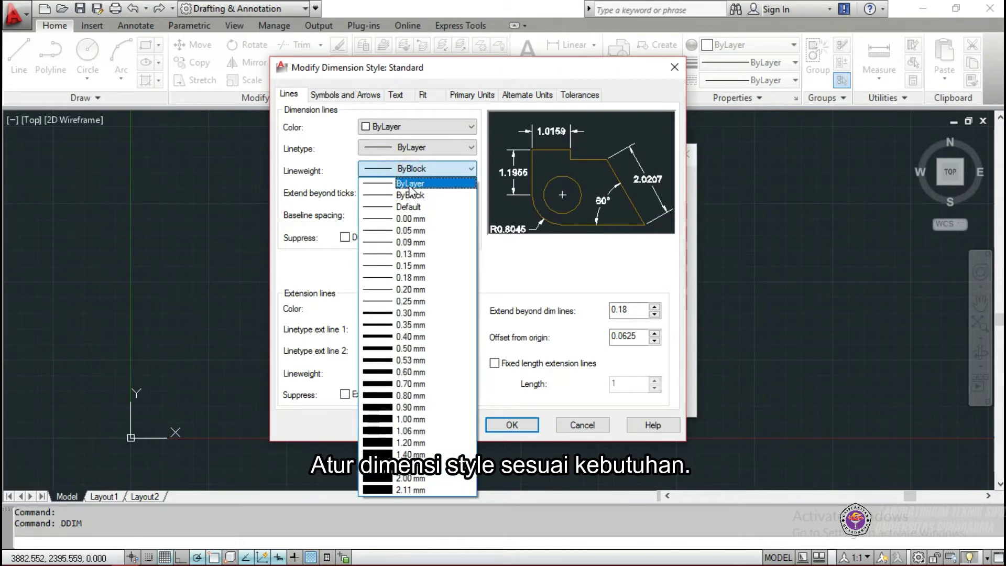
{"action": "left_click", "coordinate": [412, 183]}
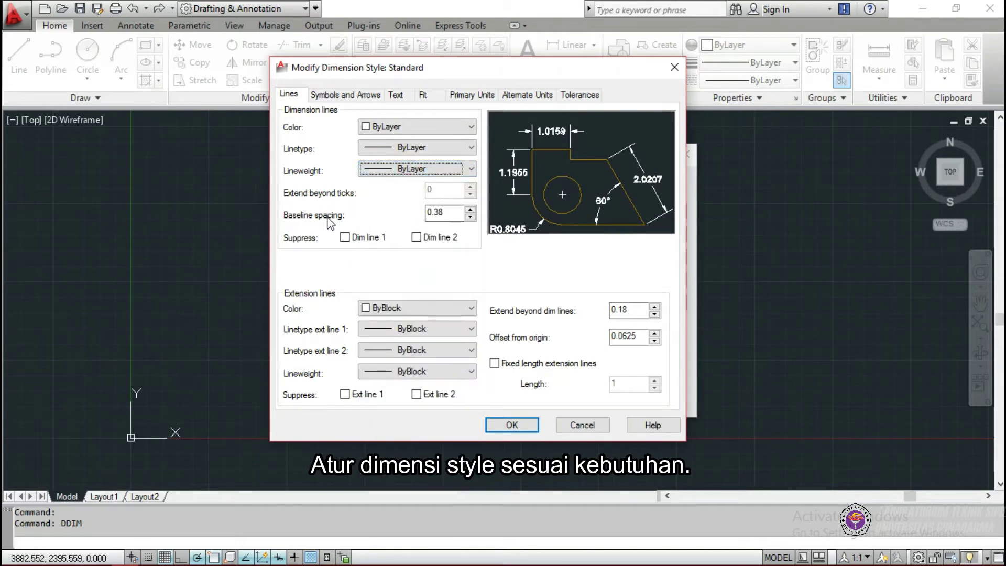
- Set the baseline spacing of the dimension lines to 200
{"action": "left_click", "coordinate": [443, 212]}
{"action": "double_click", "coordinate": [444, 212]}
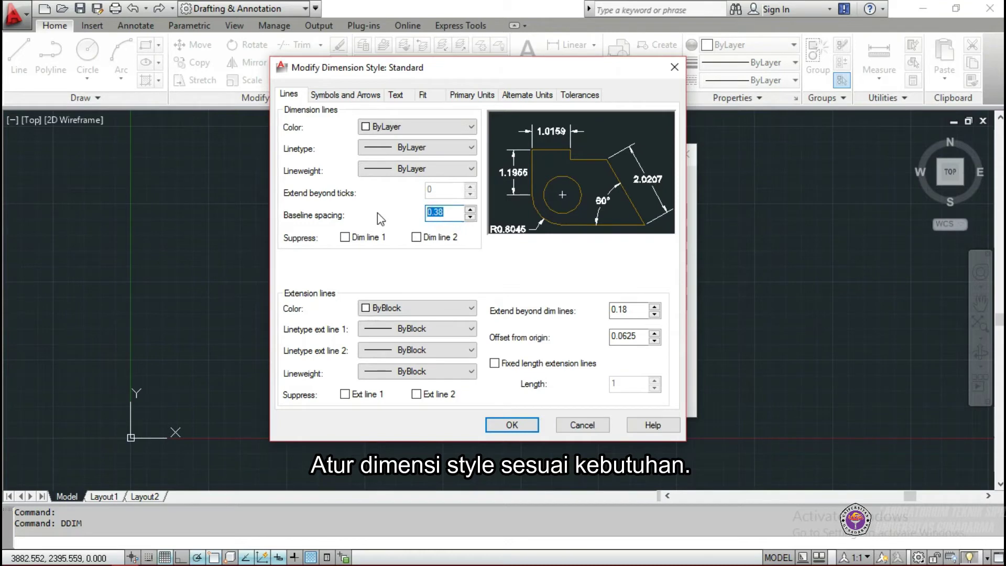
{"action": "type", "text": "200"}
- Set the extension lines' color, lineweight and both extension line linetypes to ByLayer
{"action": "left_click", "coordinate": [416, 308]}
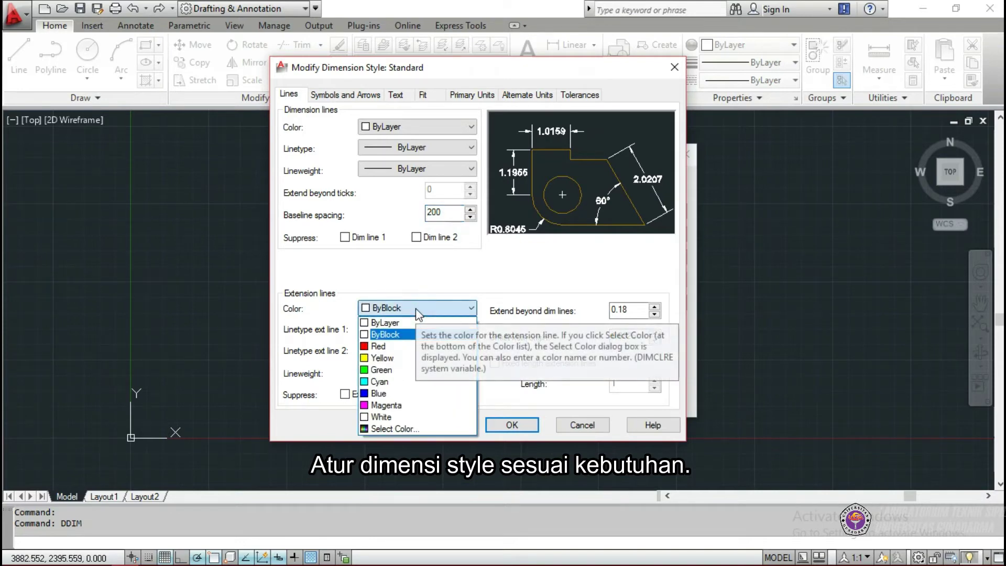
{"action": "left_click", "coordinate": [409, 324]}
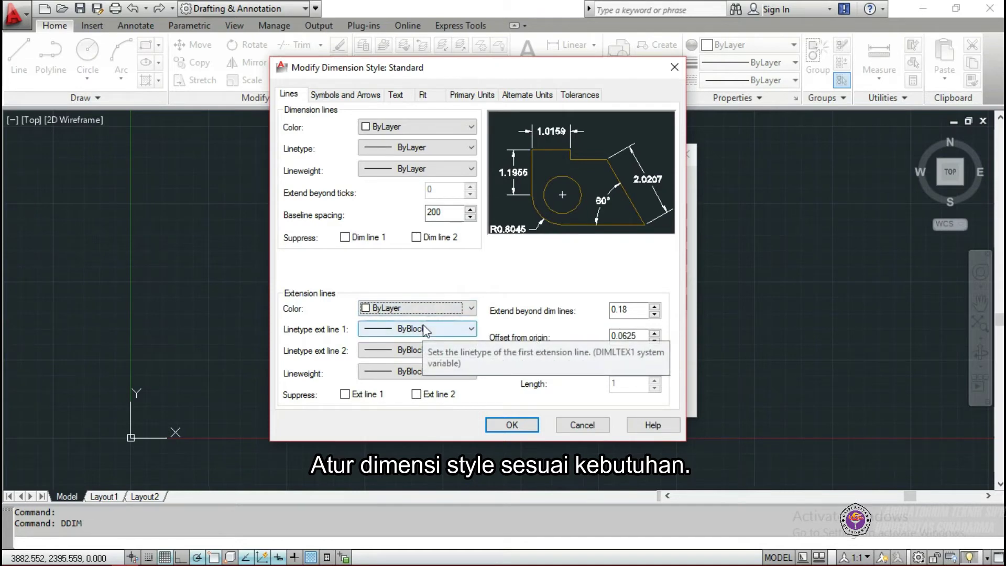
{"action": "left_click", "coordinate": [430, 371]}
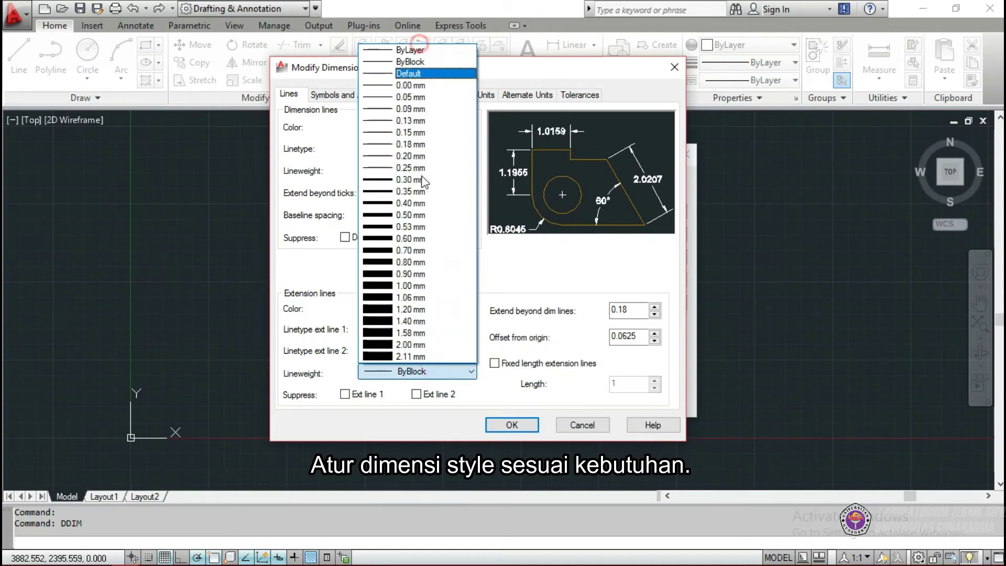
{"action": "left_click", "coordinate": [445, 50]}
{"action": "left_click", "coordinate": [430, 329]}
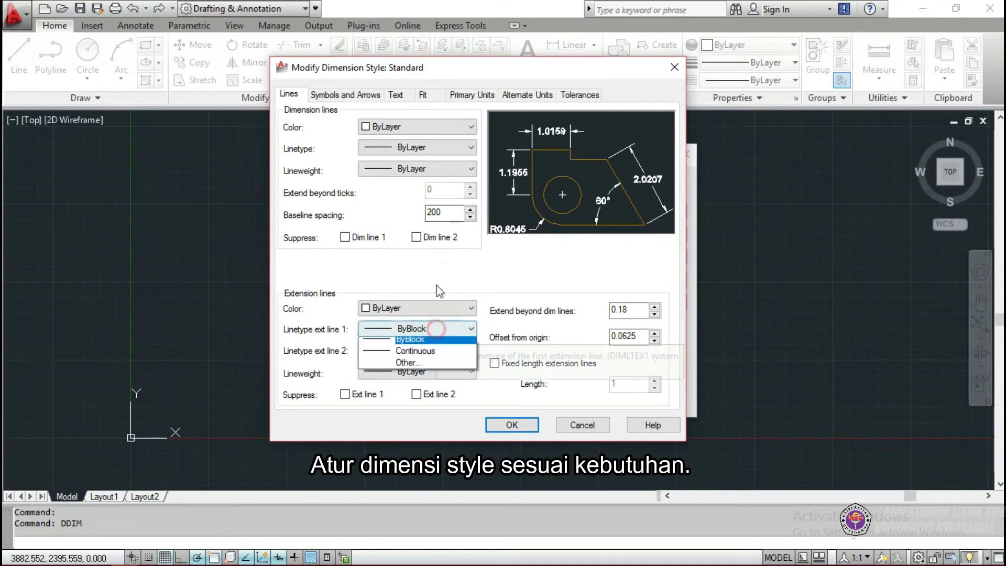
{"action": "left_click", "coordinate": [431, 344]}
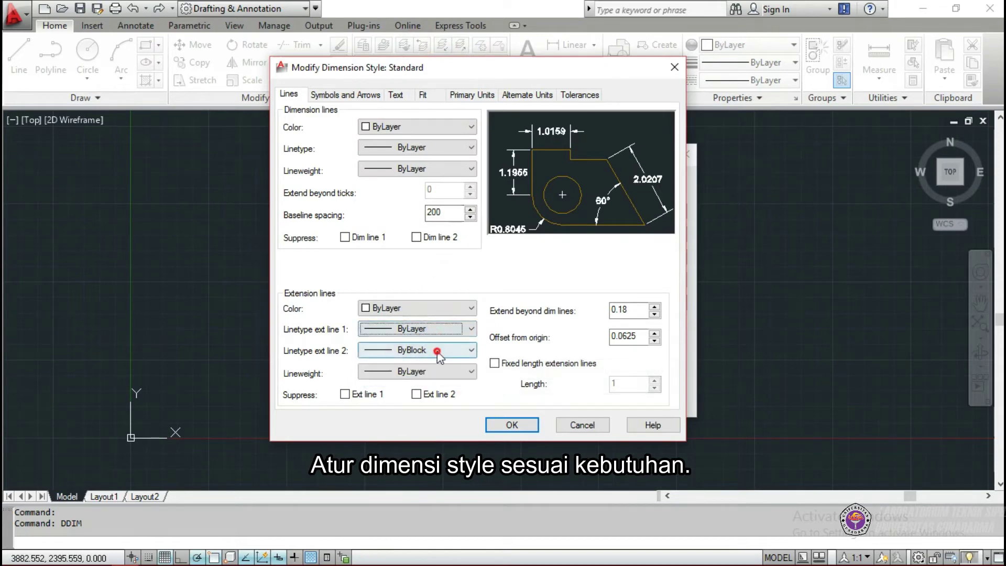
{"action": "left_click", "coordinate": [439, 350]}
{"action": "left_click", "coordinate": [422, 365]}
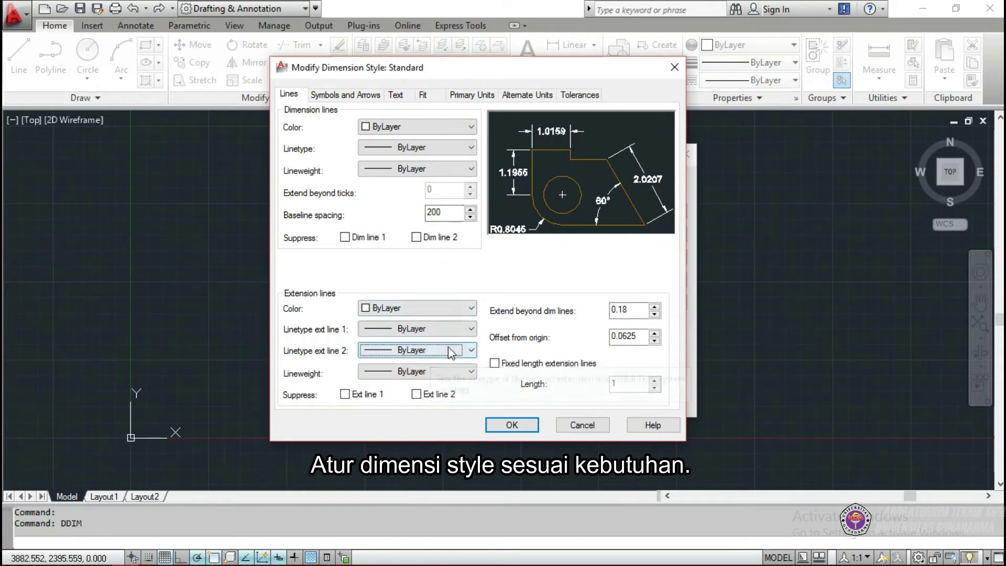
- Set the extension lines to extend 100 beyond the dimension lines and to offset 100 from the origin
{"action": "double_click", "coordinate": [624, 310]}
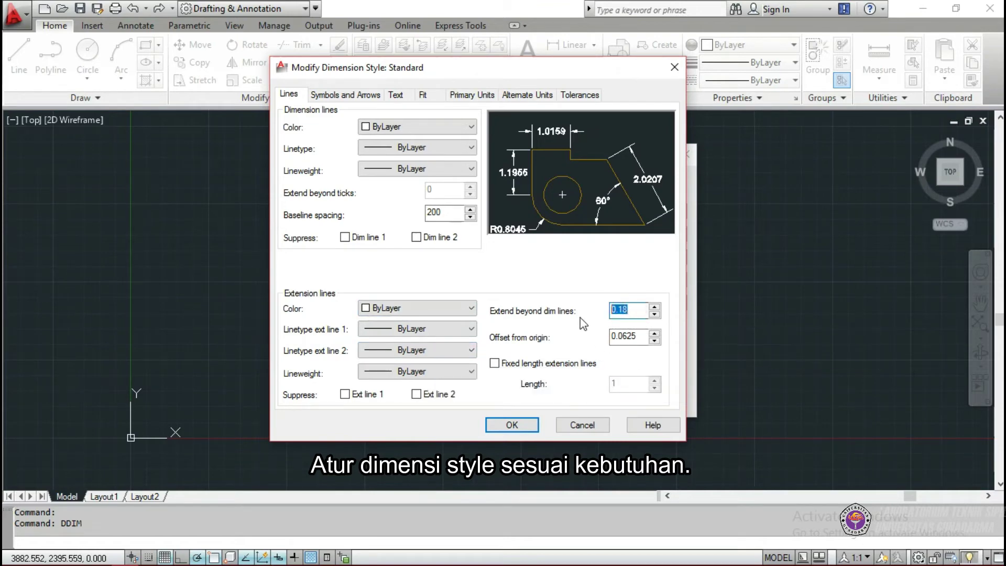
{"action": "type", "text": "199"}
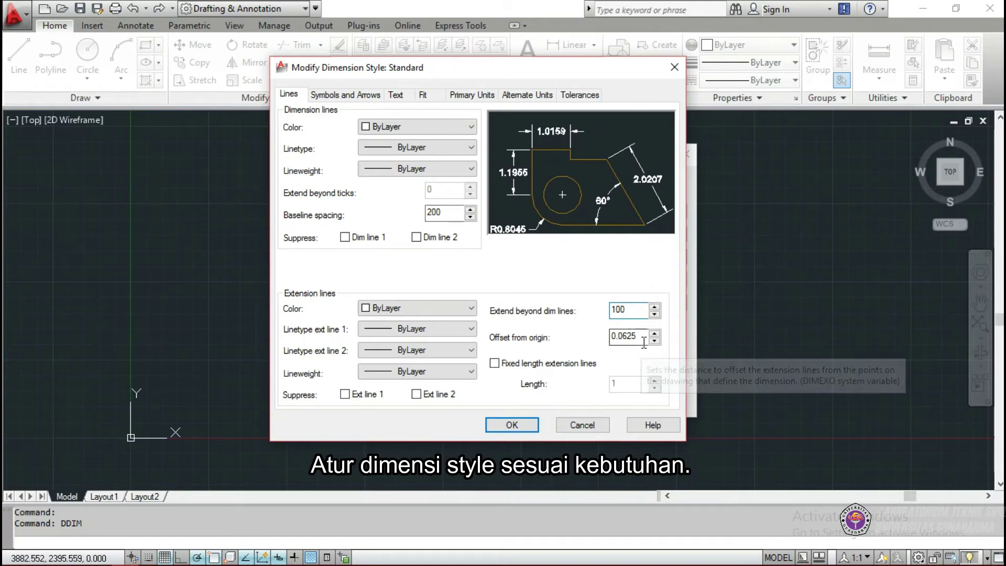
{"action": "double_click", "coordinate": [628, 336]}
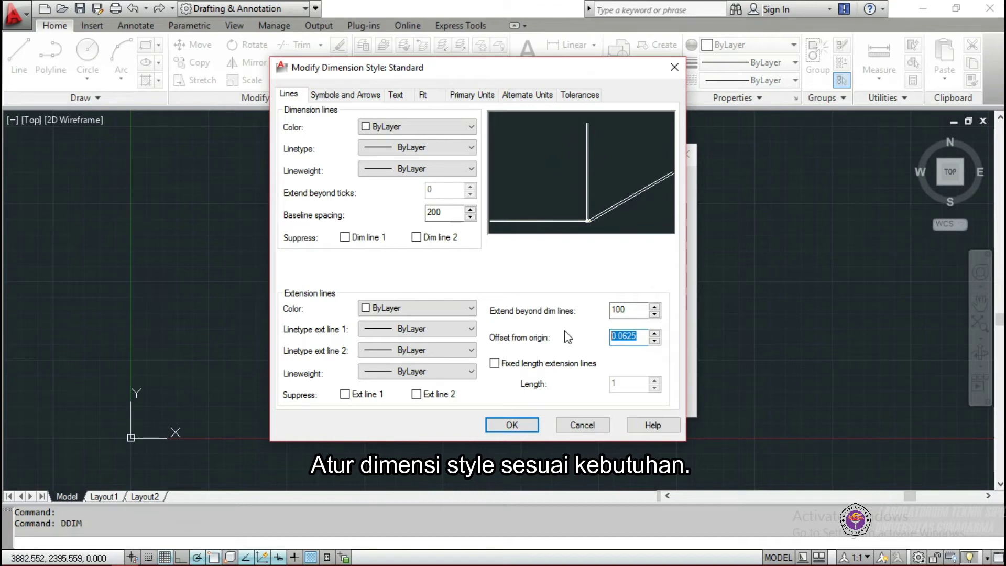
{"action": "key", "text": "BackSpace"}
{"action": "type", "text": "100"}
- Change the first, second and leader arrowheads to Architectural tick and set the arrow size to 150
{"action": "left_click", "coordinate": [362, 96]}
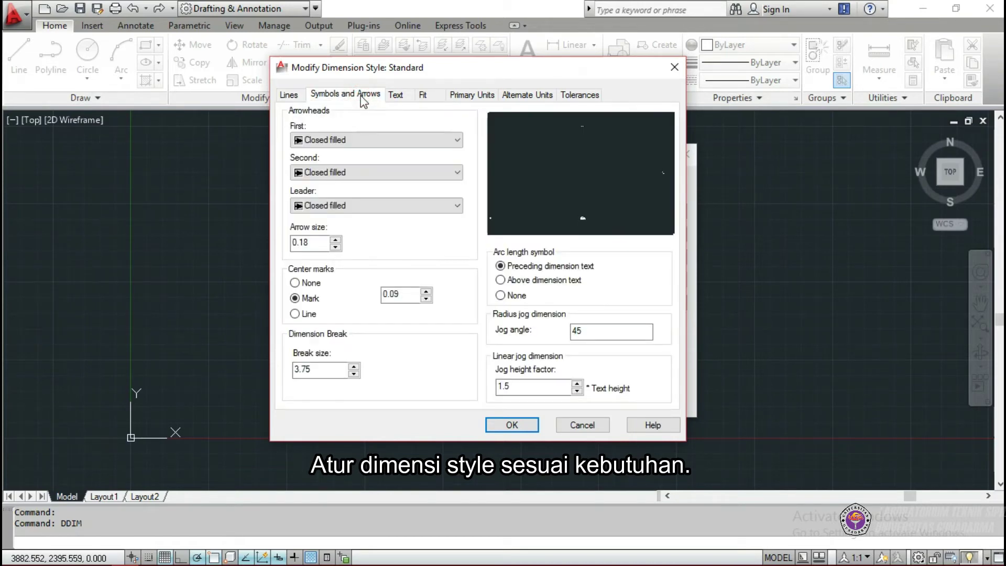
{"action": "left_click", "coordinate": [366, 139]}
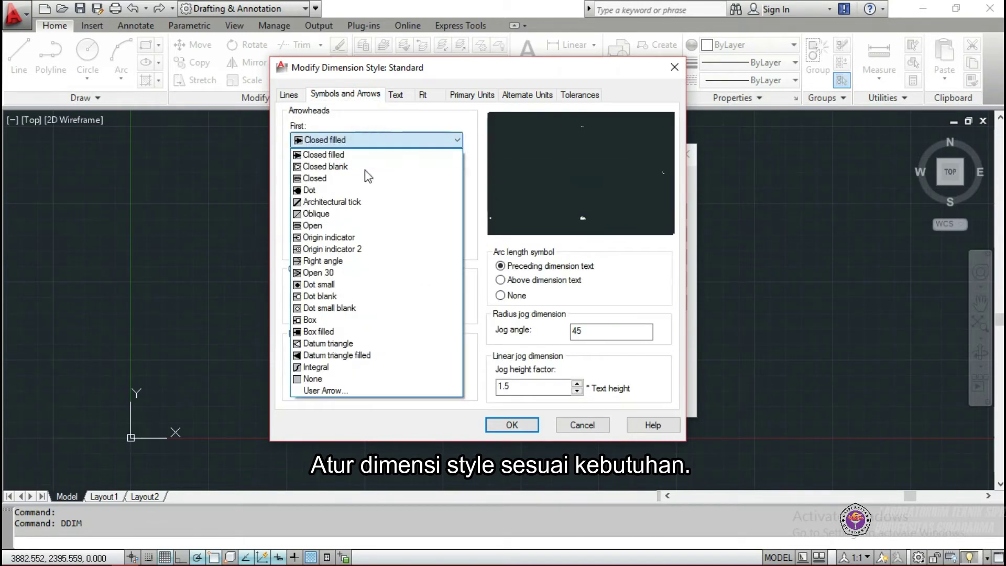
{"action": "left_click", "coordinate": [347, 207]}
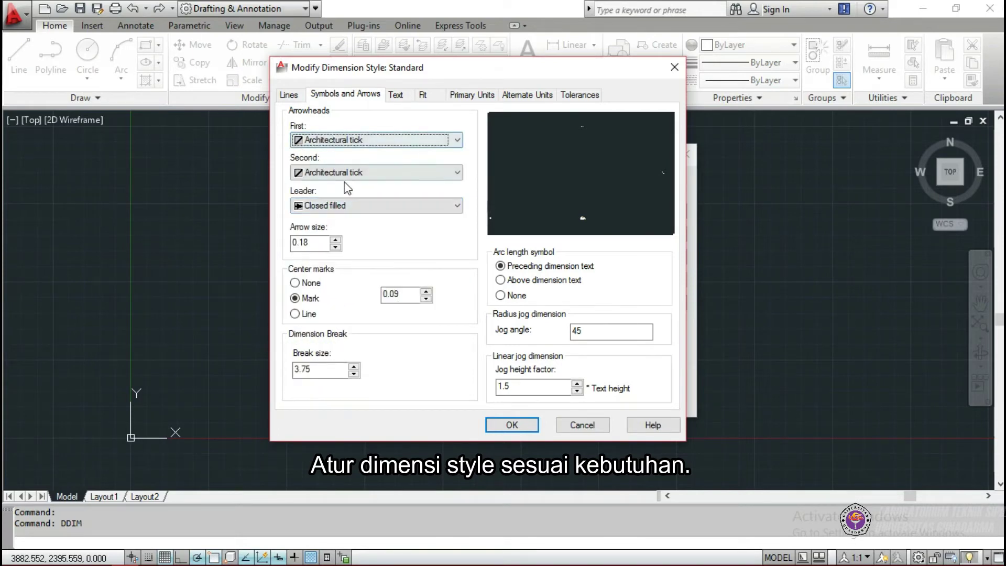
{"action": "left_click", "coordinate": [378, 206]}
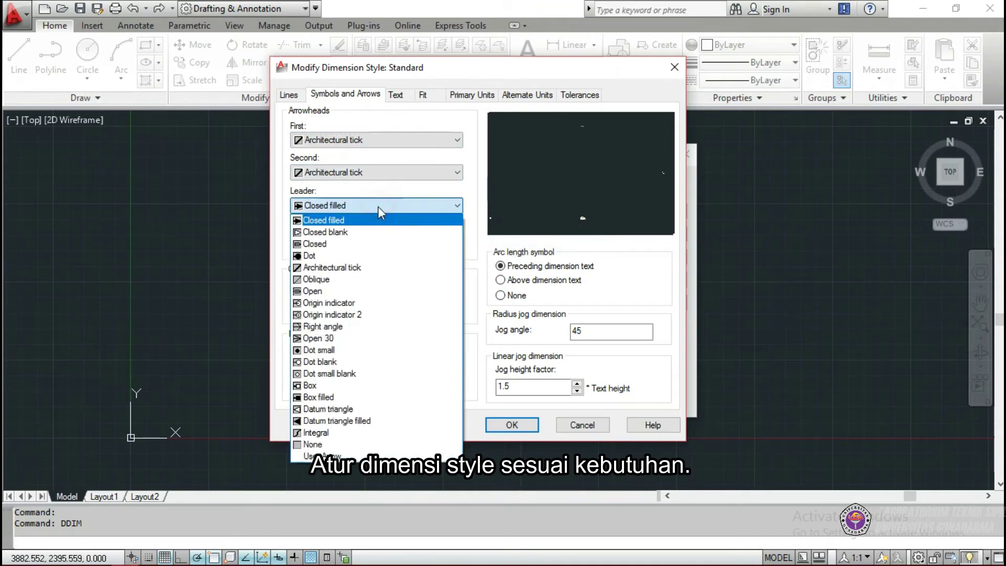
{"action": "left_click", "coordinate": [365, 268]}
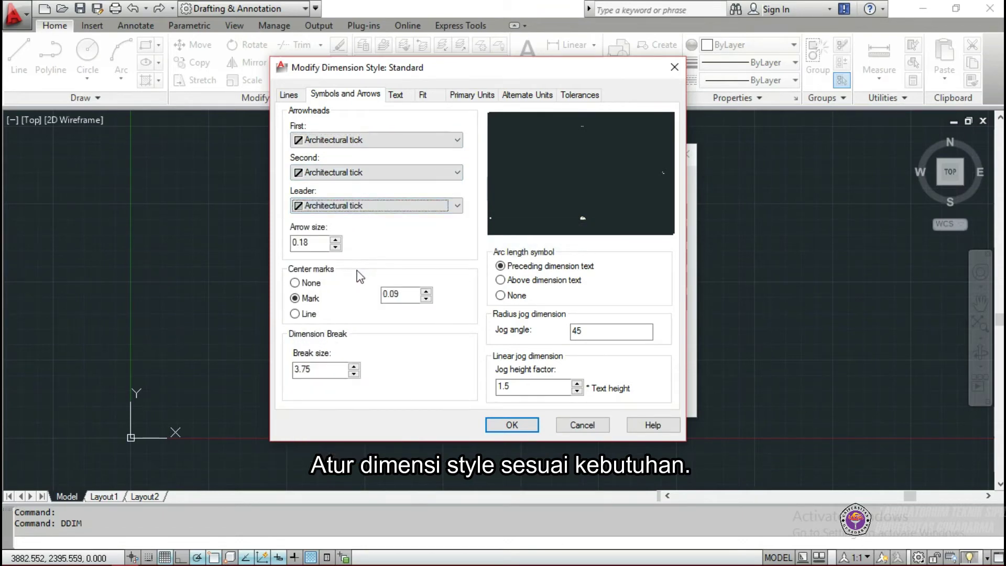
{"action": "double_click", "coordinate": [310, 243]}
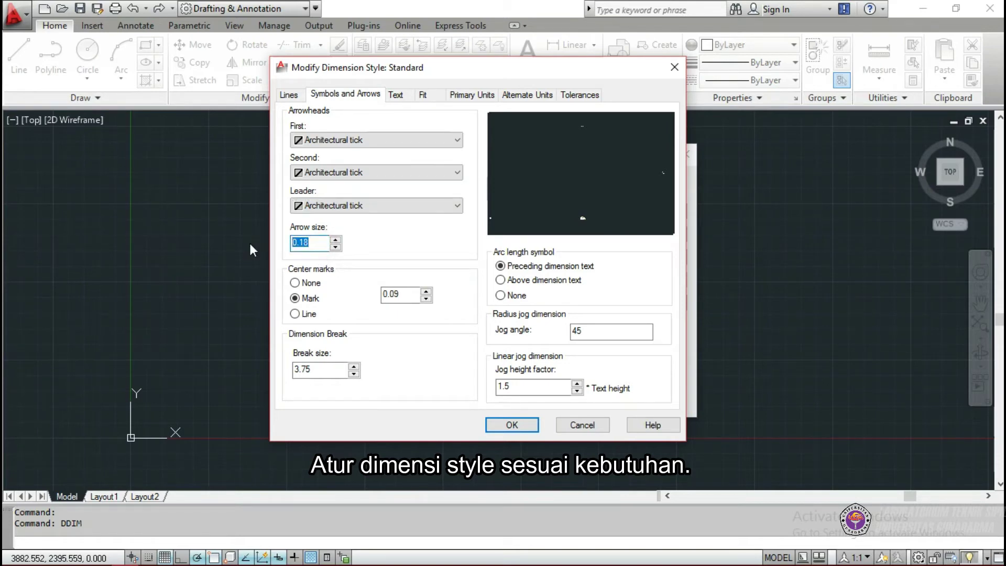
{"action": "type", "text": "150"}
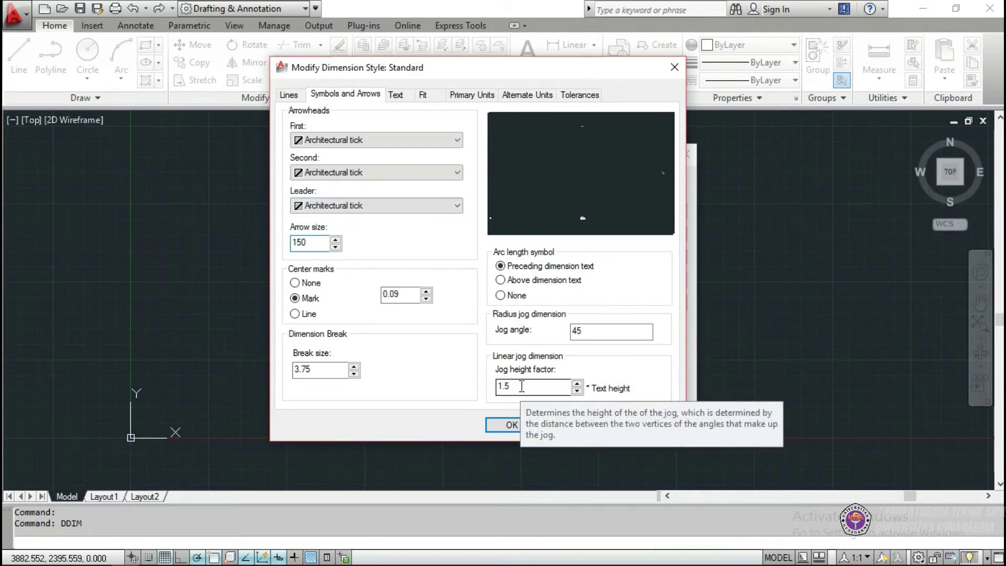
- Set the dimension text's color to ByLayer, its height to 300 and its offset from the dimension line to 200
{"action": "left_click", "coordinate": [399, 94]}
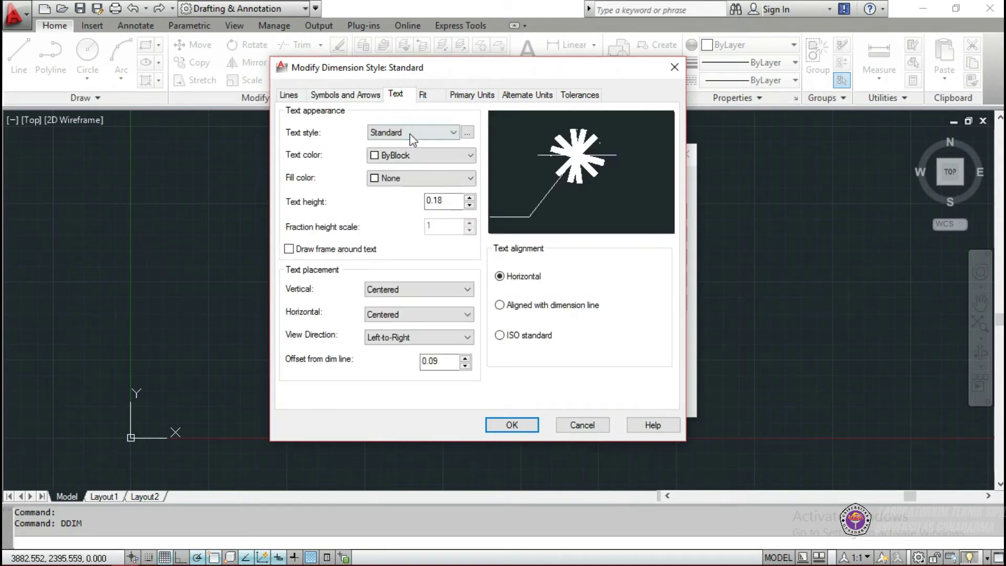
{"action": "left_click", "coordinate": [443, 156]}
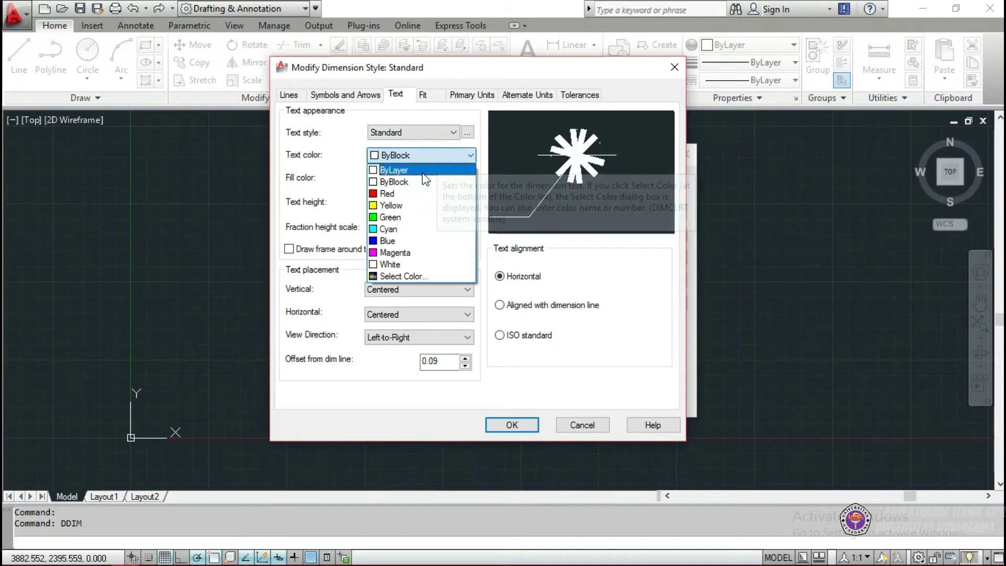
{"action": "left_click", "coordinate": [425, 171]}
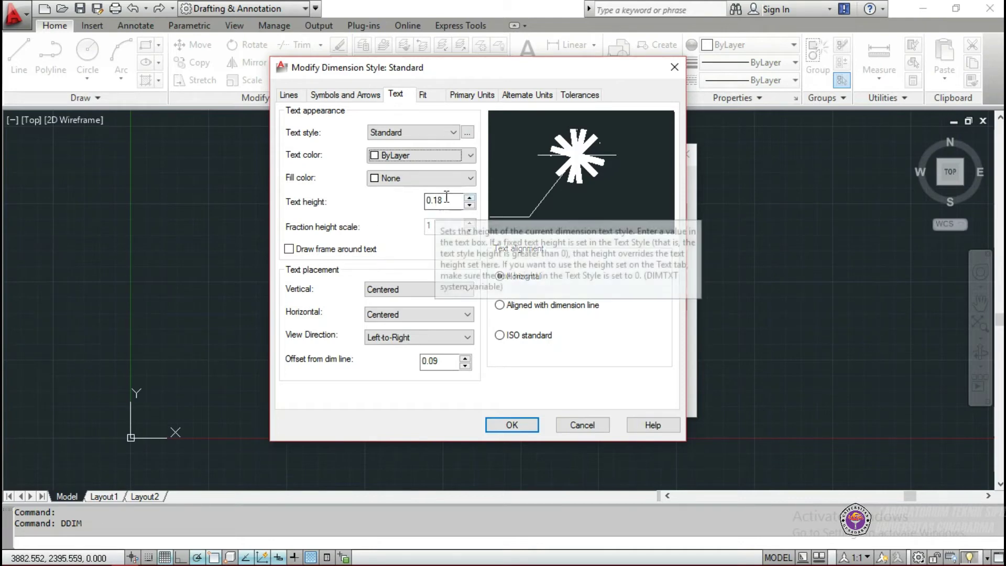
{"action": "left_click_drag", "start_coordinate": [449, 201], "coordinate": [403, 209]}
{"action": "type", "text": "300"}
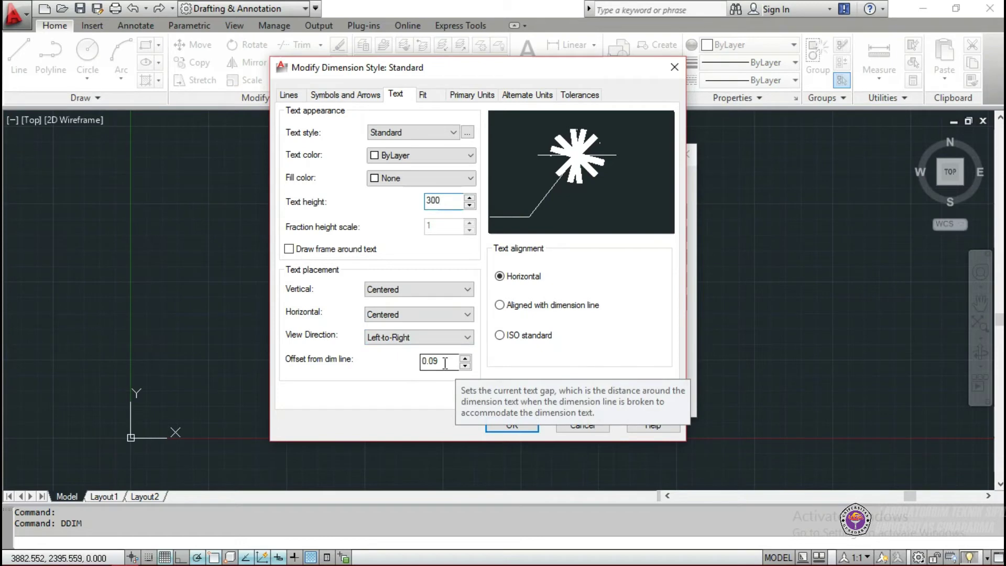
{"action": "left_click_drag", "start_coordinate": [445, 363], "coordinate": [427, 362]}
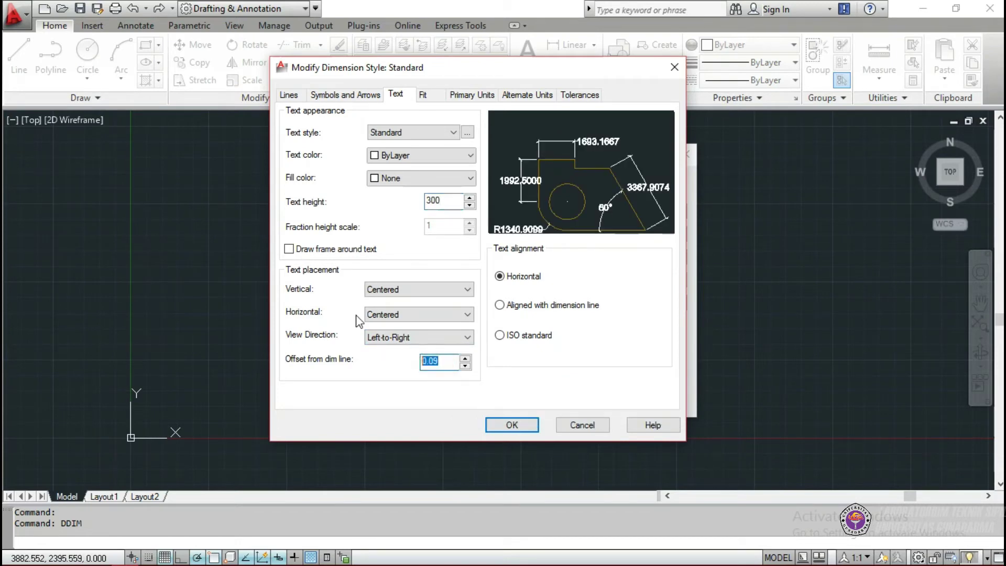
{"action": "type", "text": "200"}
- Set the dimension text alignment to Aligned with dimension line and its vertical placement to Outside
{"action": "left_click", "coordinate": [533, 306]}
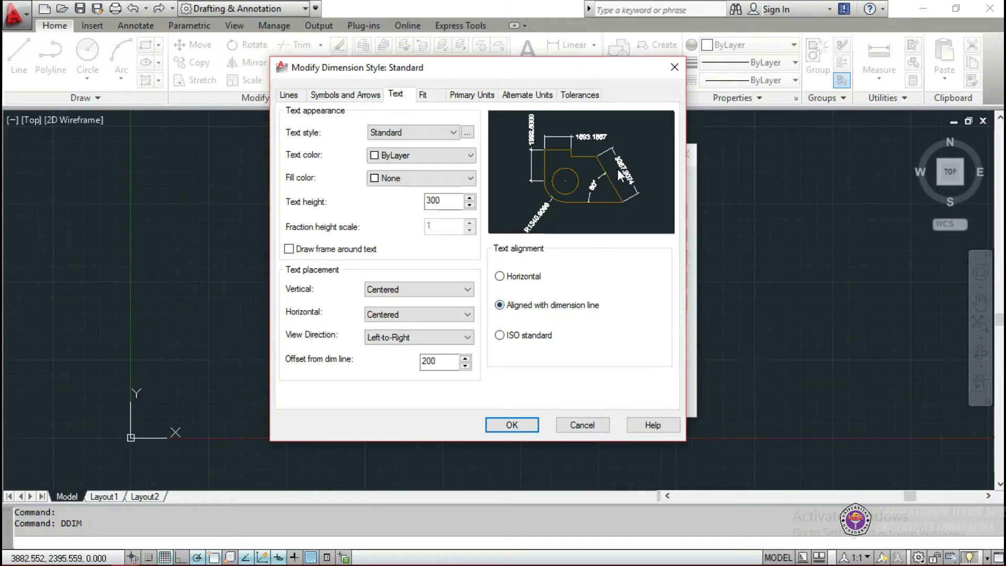
{"action": "left_click", "coordinate": [523, 336]}
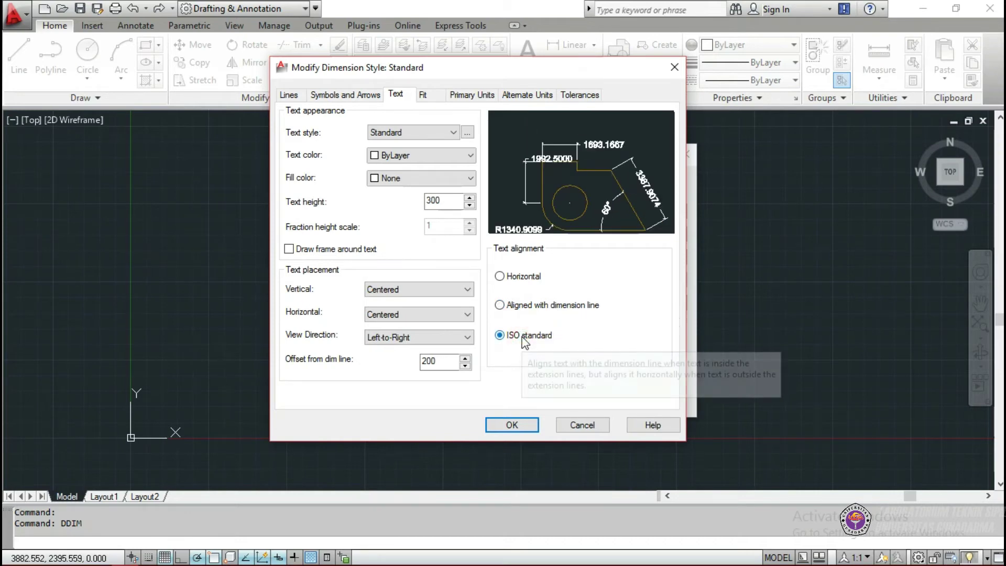
{"action": "left_click", "coordinate": [532, 308]}
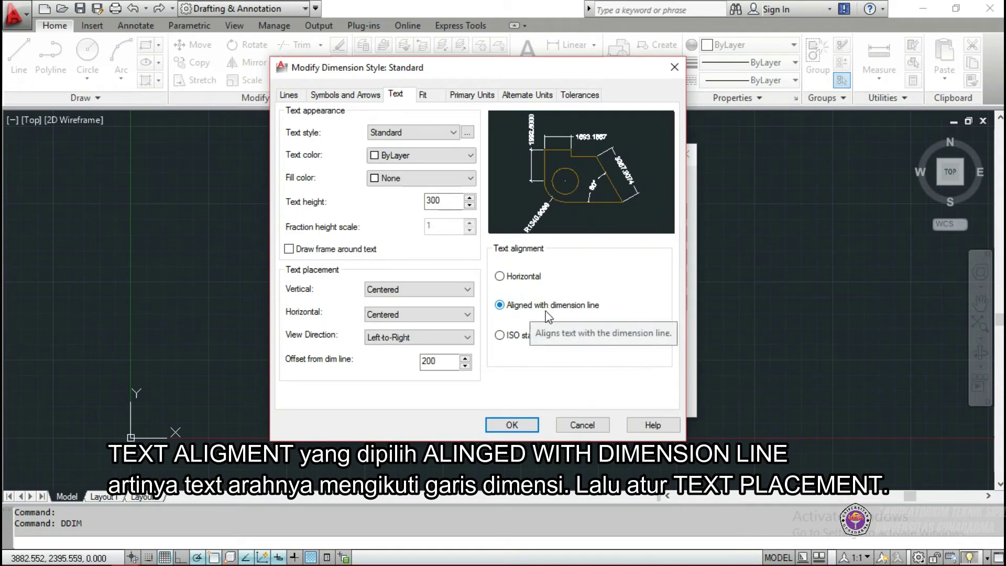
{"action": "left_click", "coordinate": [444, 290]}
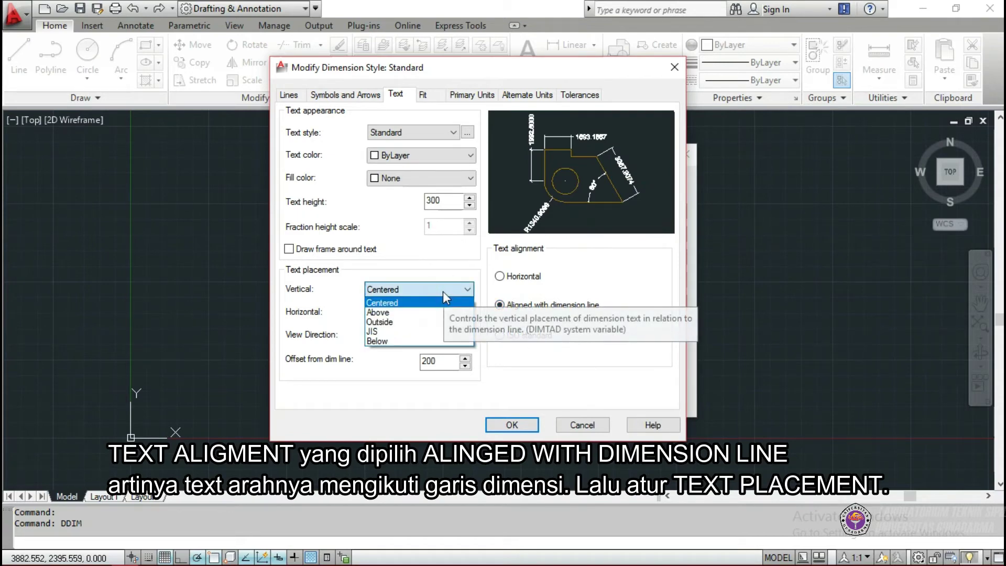
{"action": "left_click", "coordinate": [433, 322]}
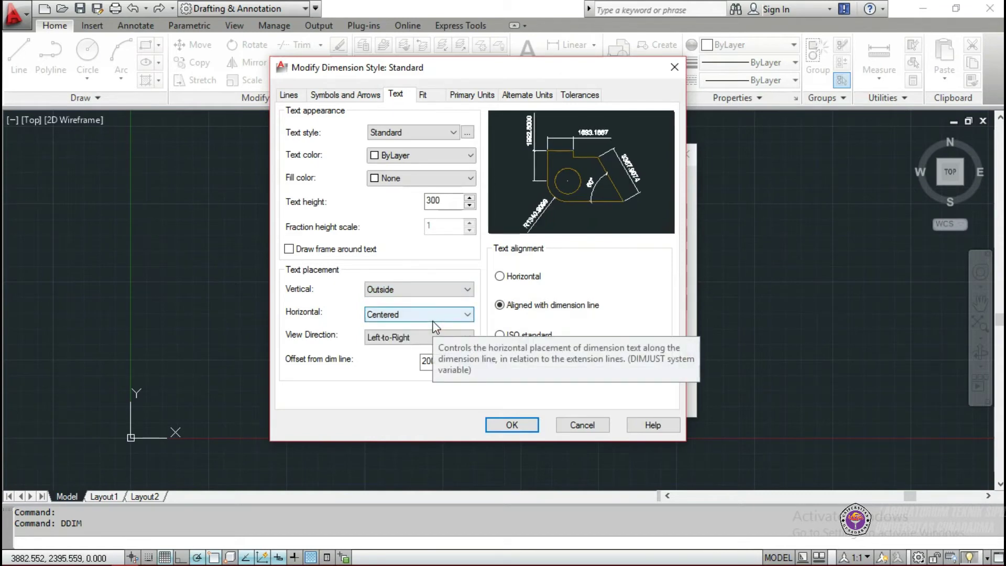
- Keep the dimension text's horizontal placement at Centered and examine the fit options and overall dimension scale
{"action": "left_click", "coordinate": [433, 317]}
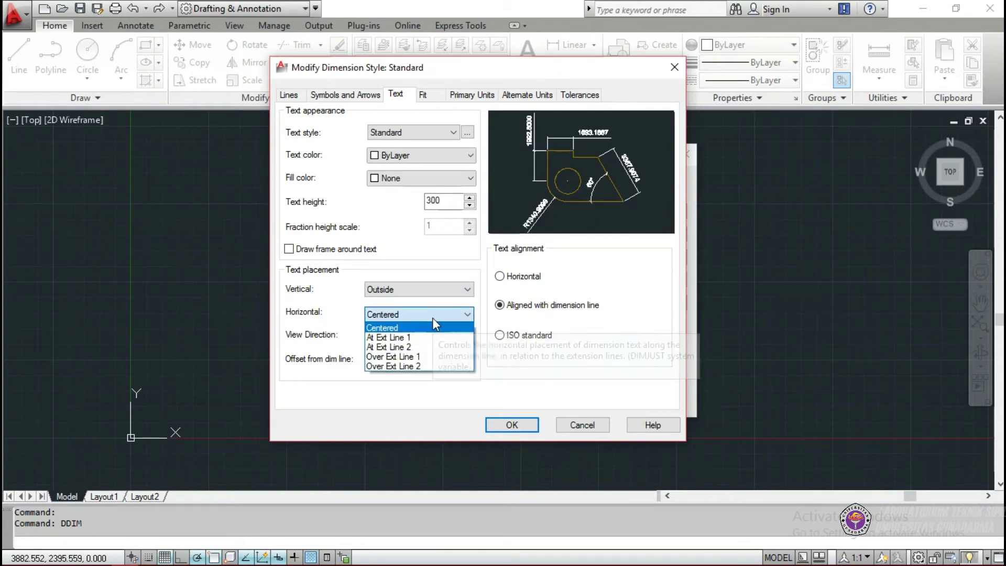
{"action": "left_click", "coordinate": [433, 317]}
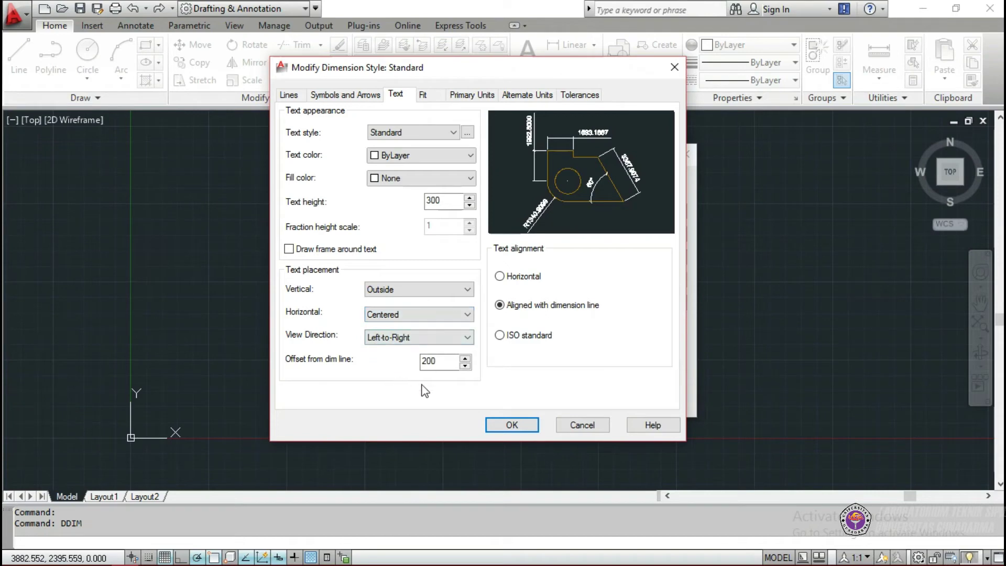
{"action": "left_click", "coordinate": [433, 99]}
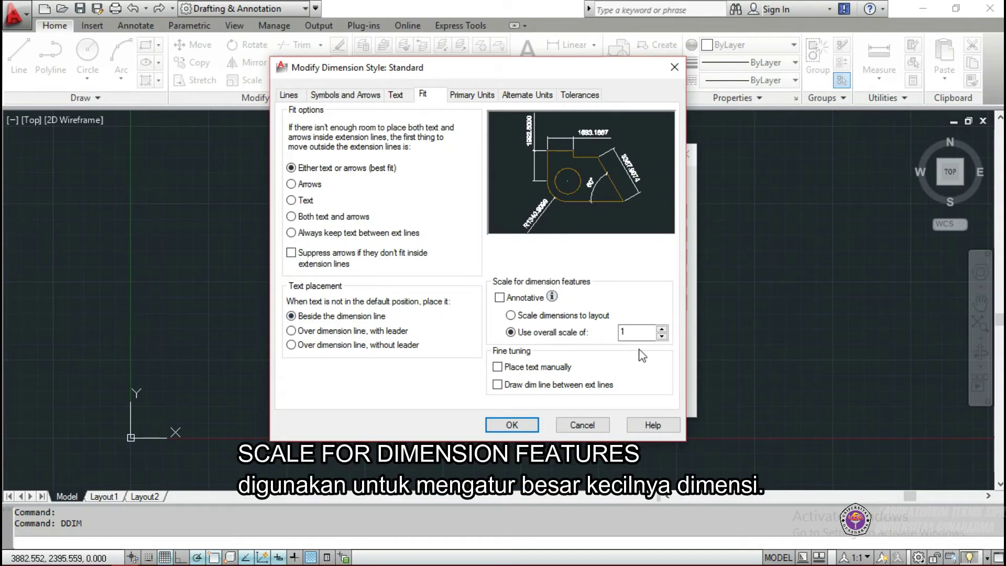
{"action": "mouse_move", "coordinate": [635, 333]}
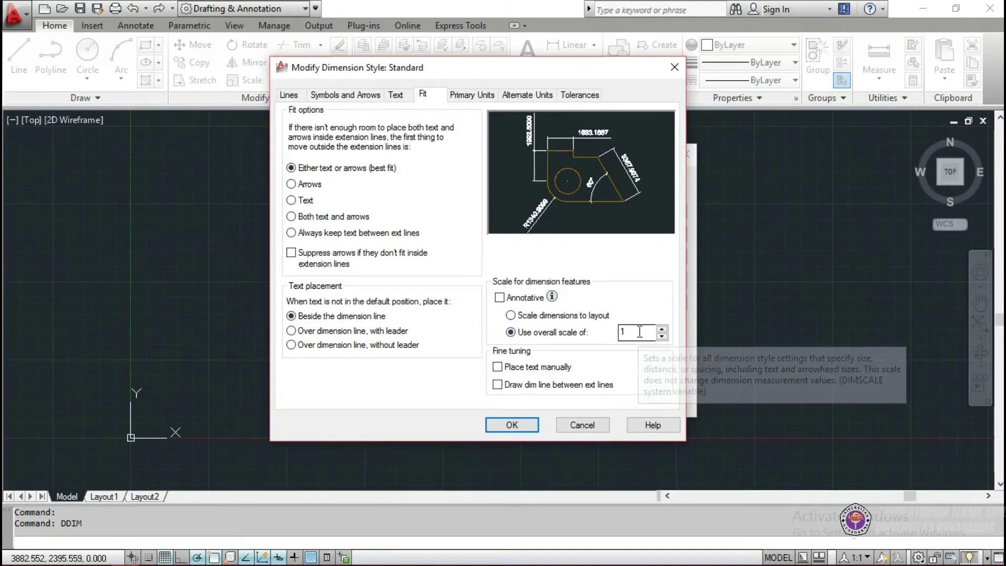
{"action": "left_click", "coordinate": [628, 333]}
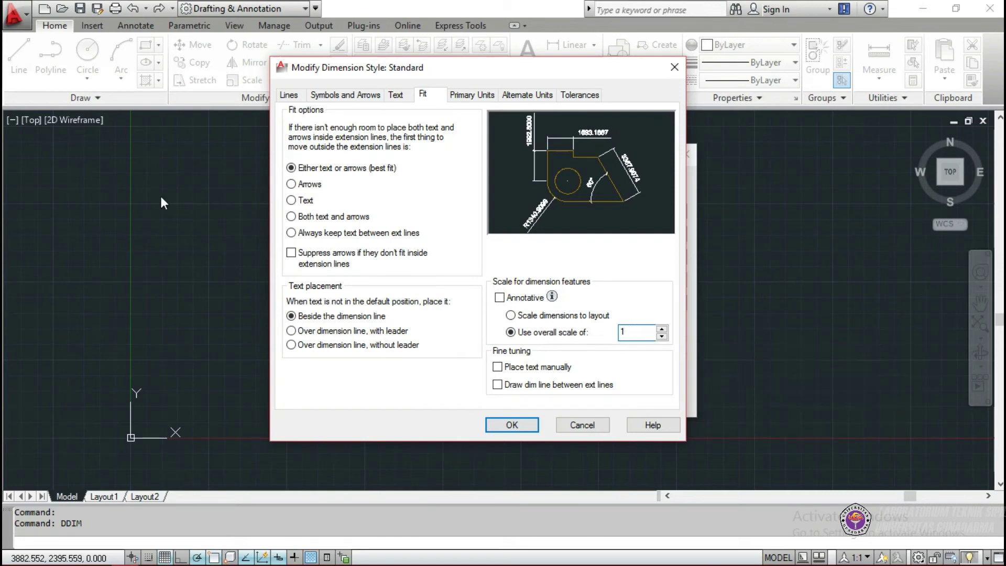
- Set the linear dimension precision to 0.00, check the alternate units and tolerance settings, and accept the style changes
{"action": "left_click", "coordinate": [467, 95]}
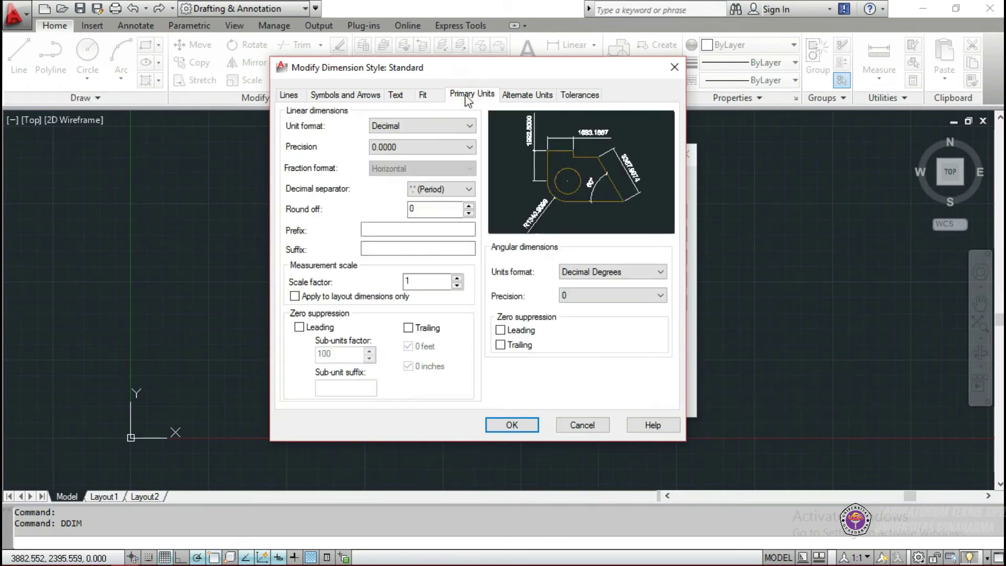
{"action": "left_click", "coordinate": [419, 147]}
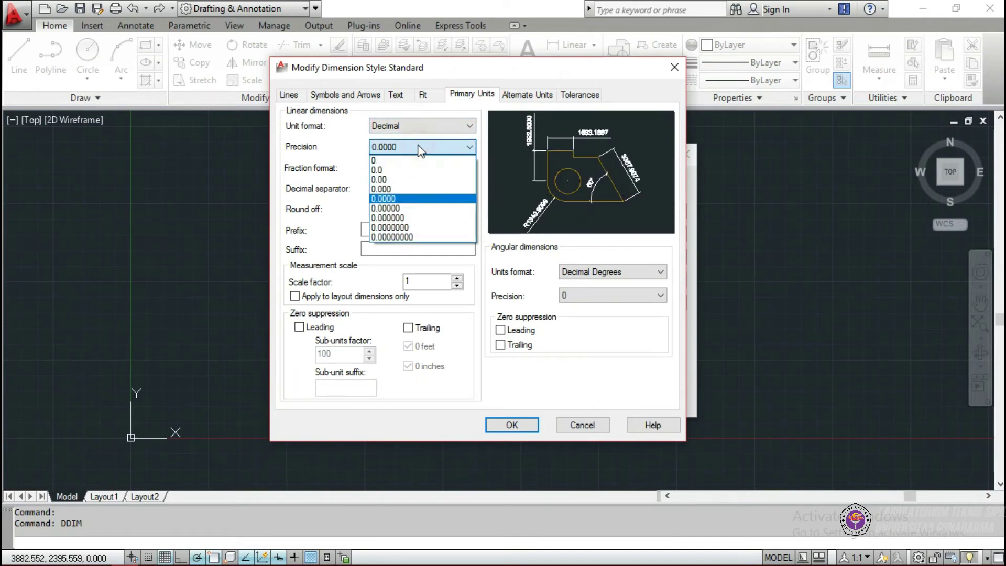
{"action": "left_click", "coordinate": [394, 181]}
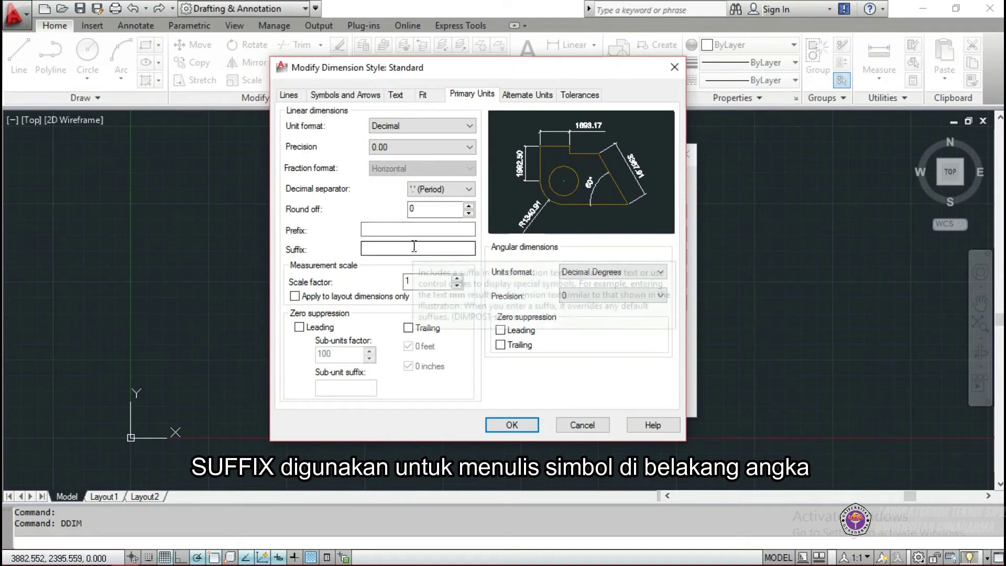
{"action": "left_click", "coordinate": [527, 94]}
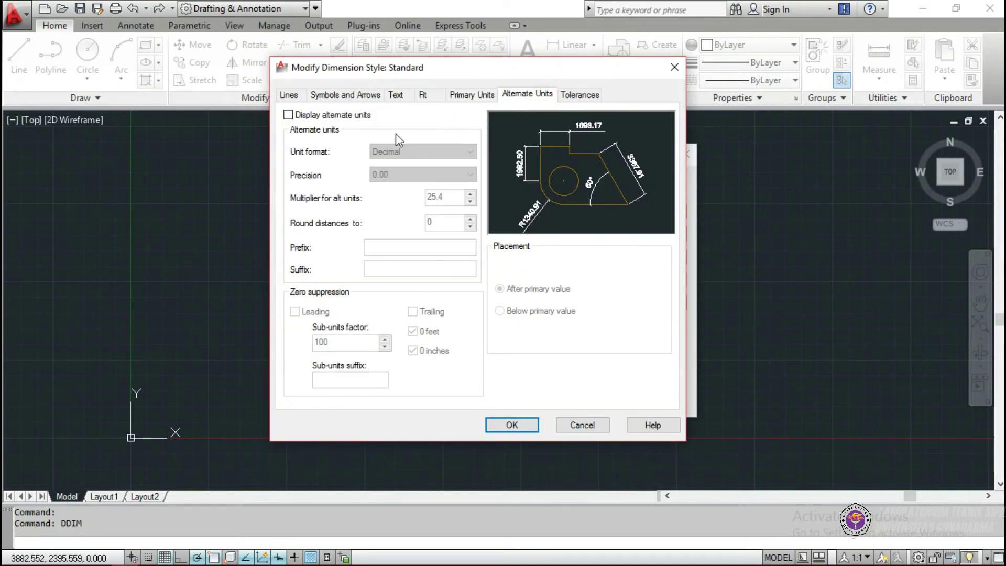
{"action": "left_click", "coordinate": [596, 99]}
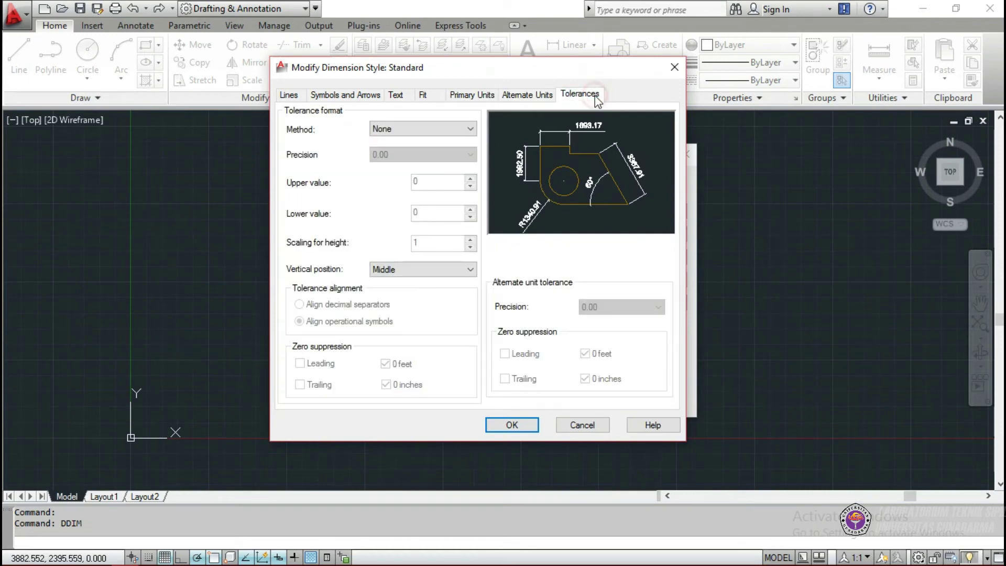
{"action": "left_click", "coordinate": [522, 426]}
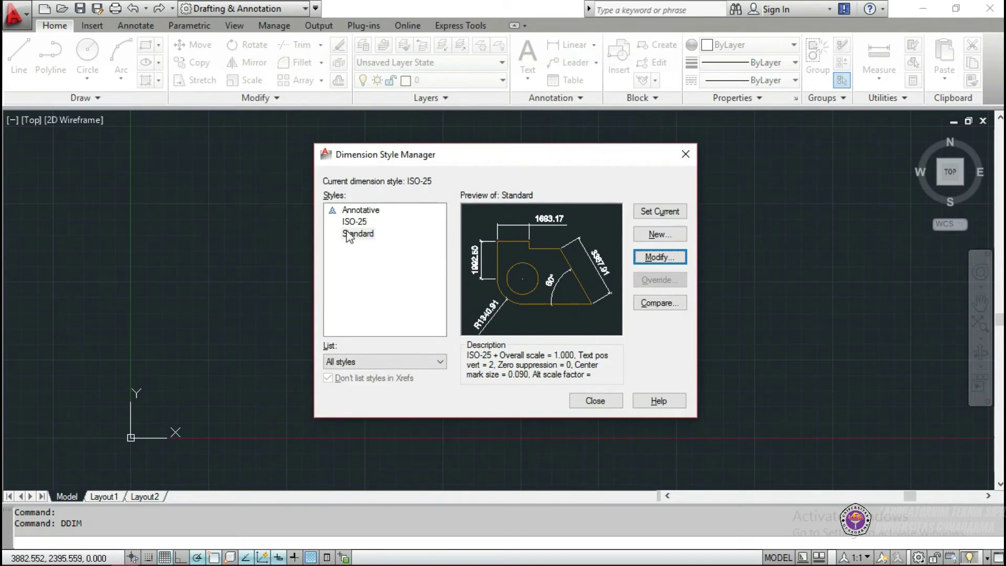
- Make Standard the current dimension style and close the Dimension Style Manager
{"action": "left_click", "coordinate": [353, 231]}
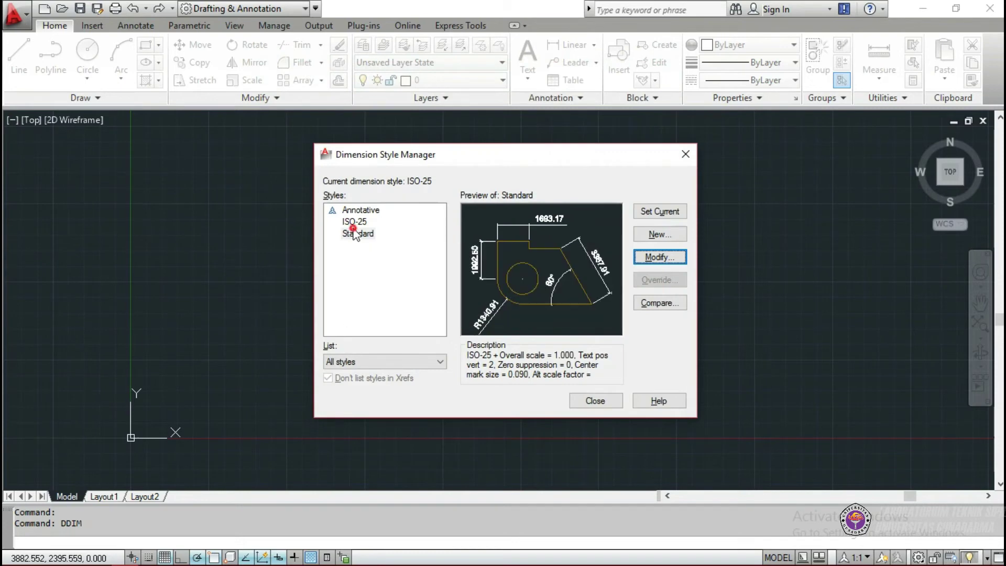
{"action": "left_click", "coordinate": [681, 214]}
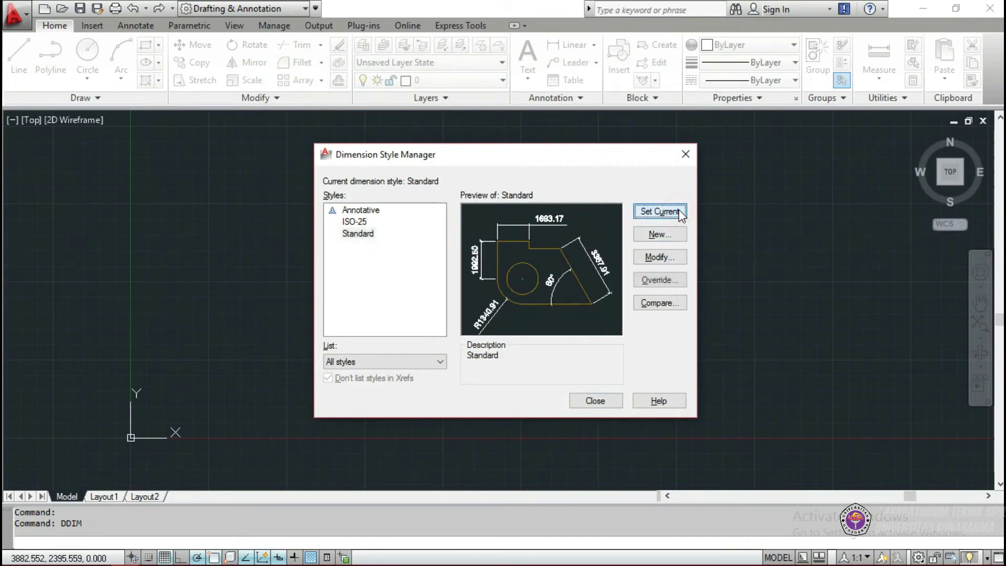
{"action": "left_click", "coordinate": [598, 400]}
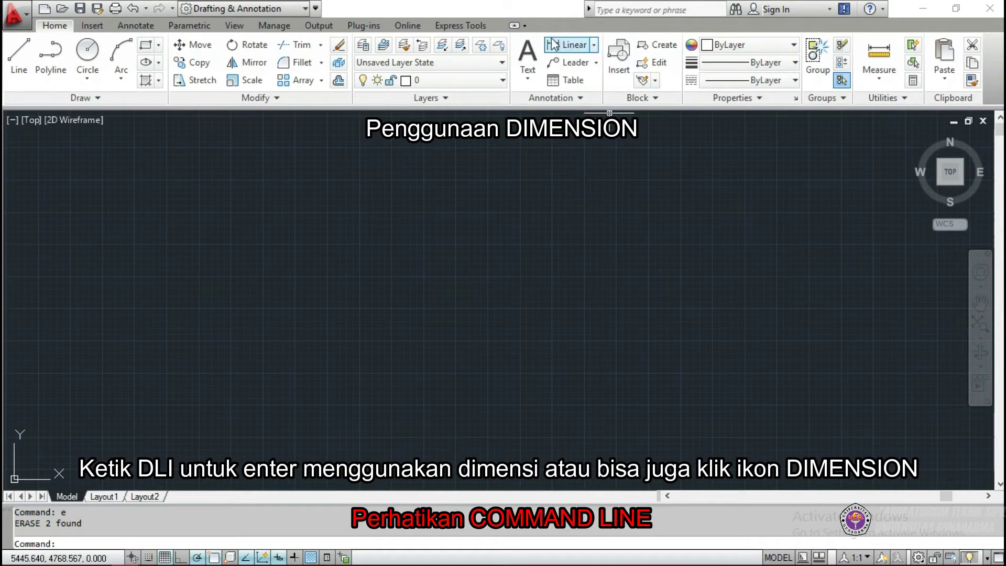
{"action": "left_click", "coordinate": [594, 46]}
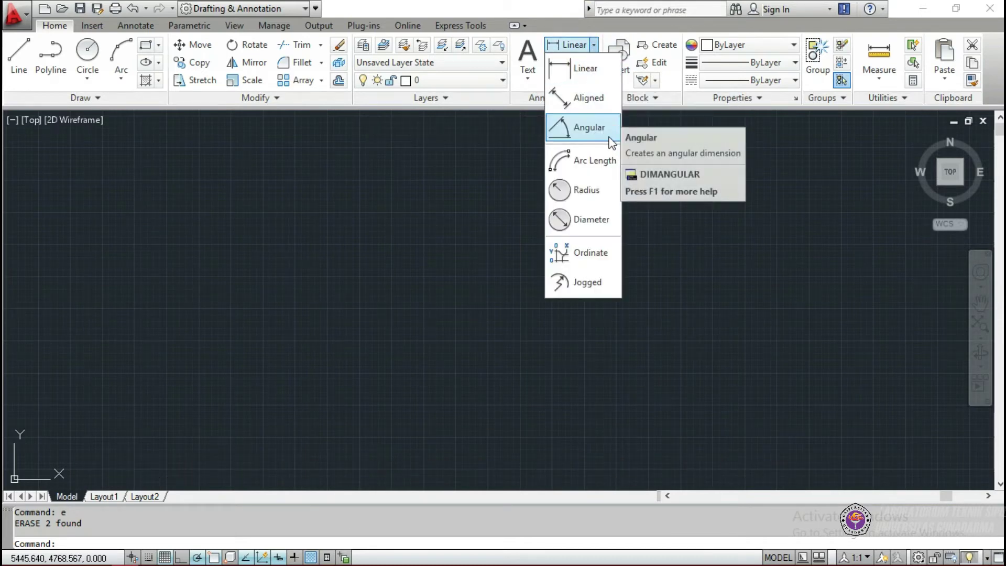
{"action": "left_click", "coordinate": [681, 211]}
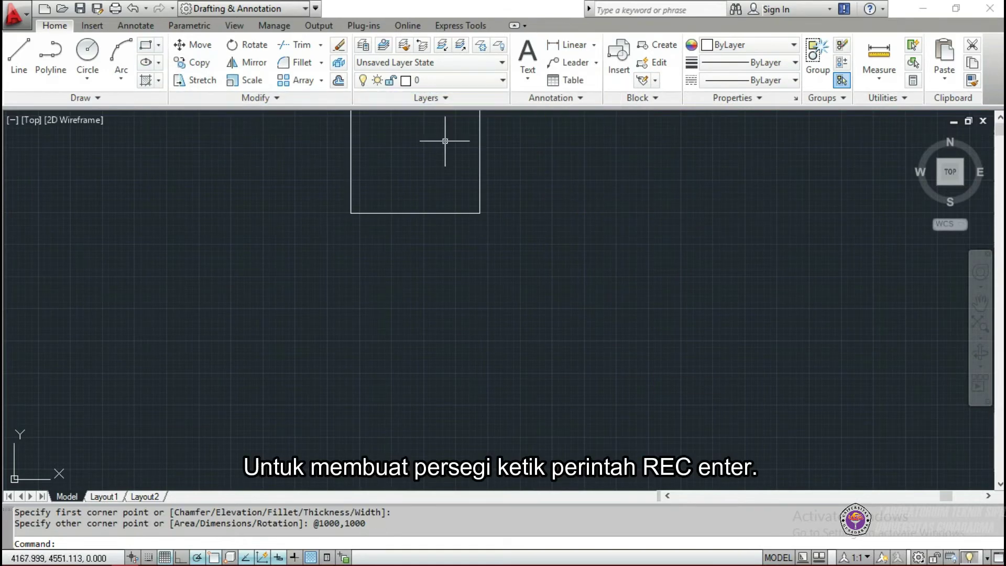
- Add a linear dimension between the square's two upper corners, placing the dimension line above its top edge
{"action": "middle_click_drag", "start_coordinate": [447, 140], "coordinate": [482, 322]}
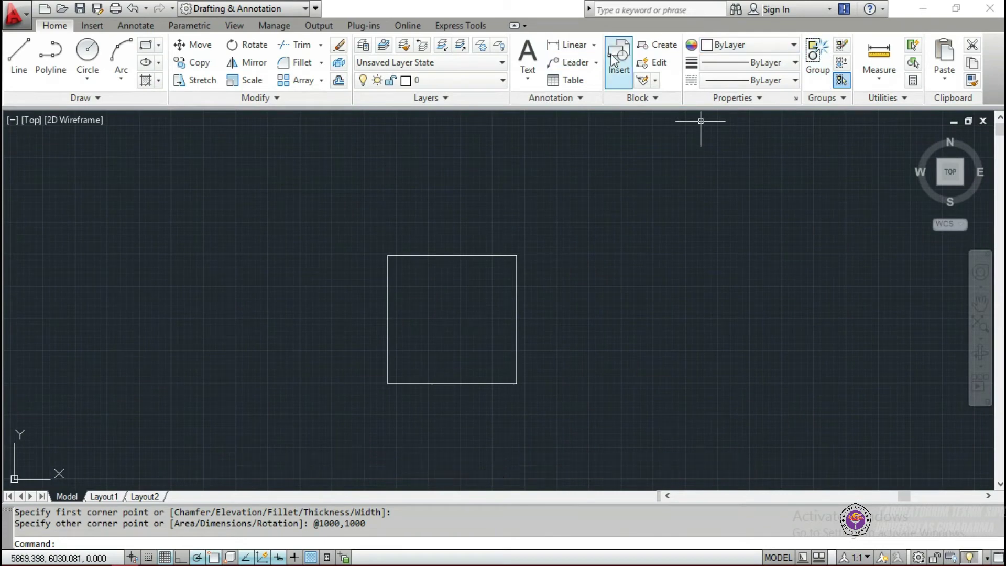
{"action": "left_click", "coordinate": [573, 42]}
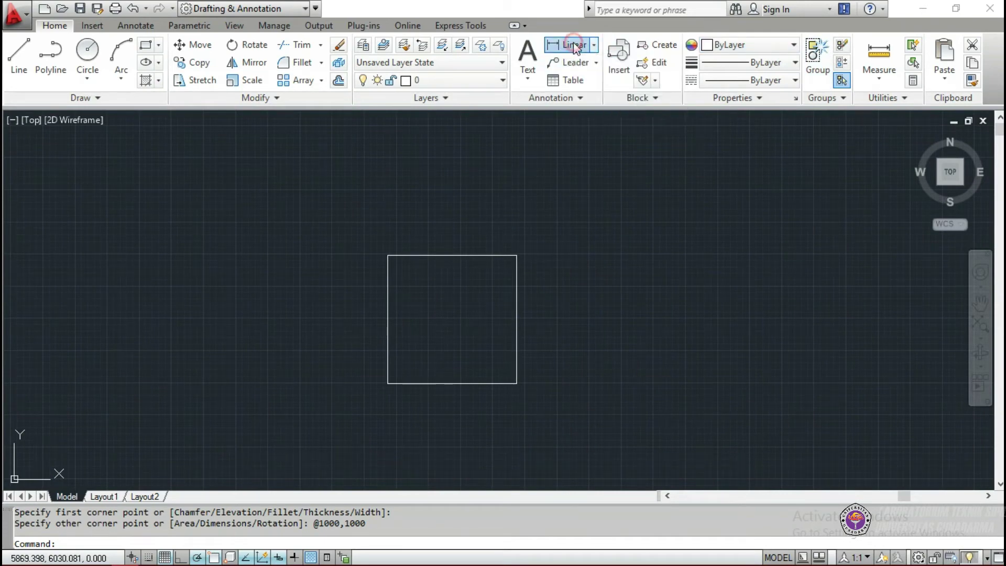
{"action": "left_click", "coordinate": [388, 256]}
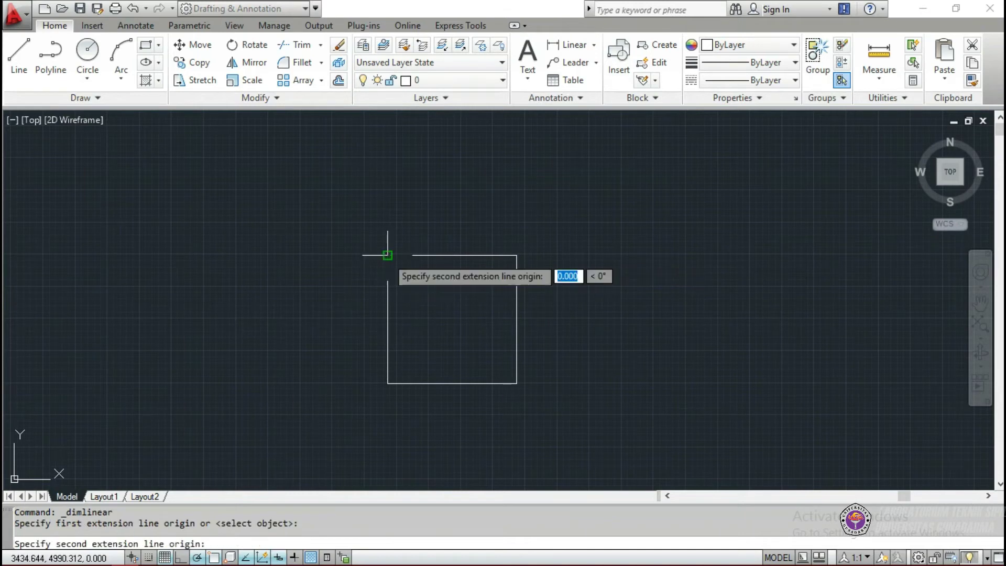
{"action": "left_click", "coordinate": [517, 255]}
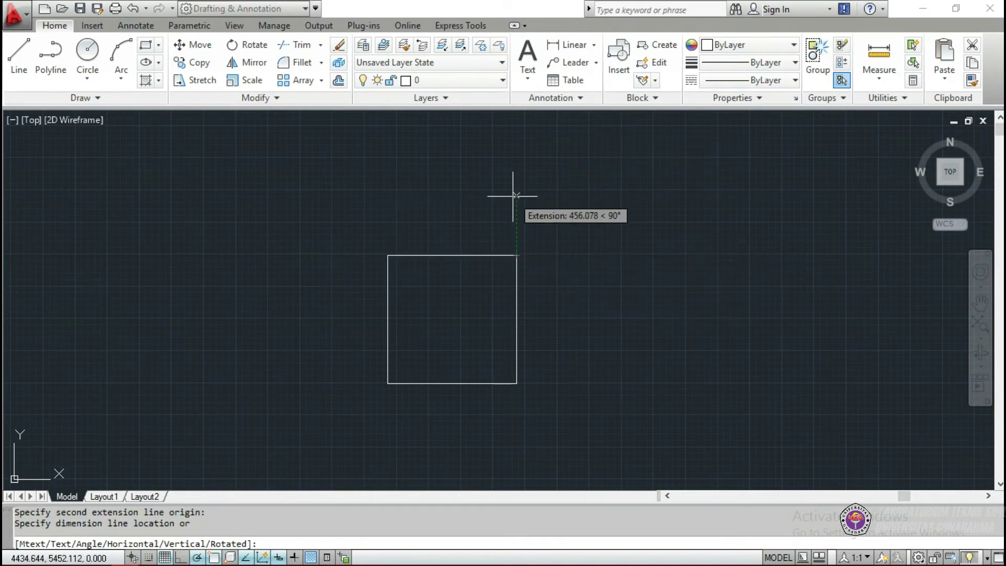
{"action": "left_click", "coordinate": [516, 213]}
{"action": "scroll", "coordinate": [545, 241], "scroll_direction": "down", "scroll_amount": 2}
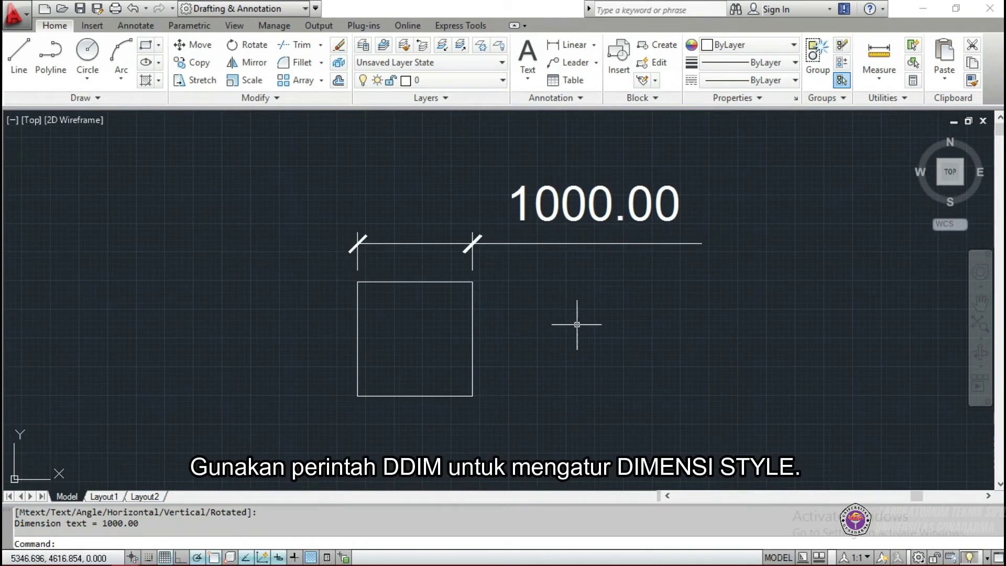
- Modify the Standard dimension style with DDIM so that its overall scale for dimension features is 0.5
{"action": "type", "text": "DDIm"}
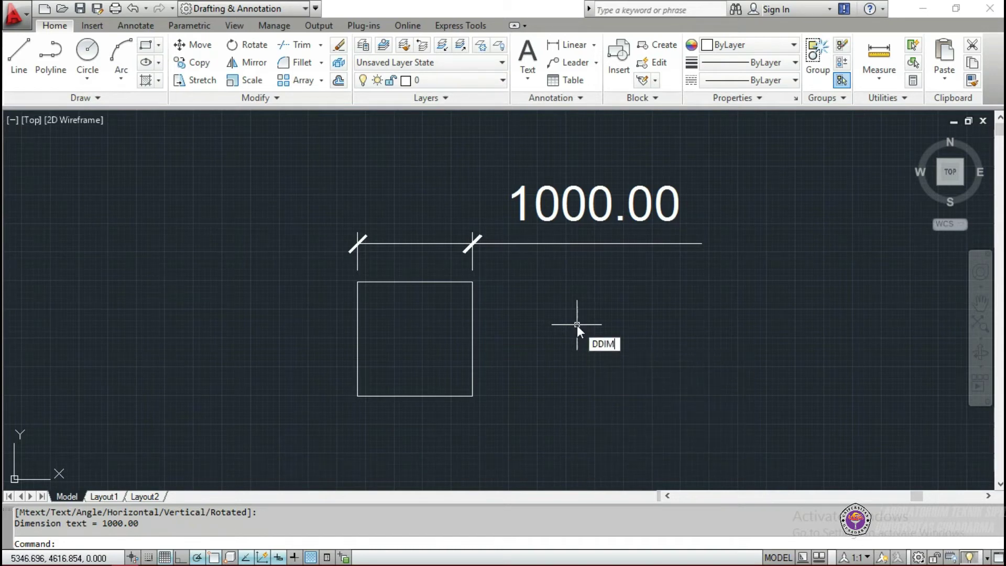
{"action": "key", "text": "Return"}
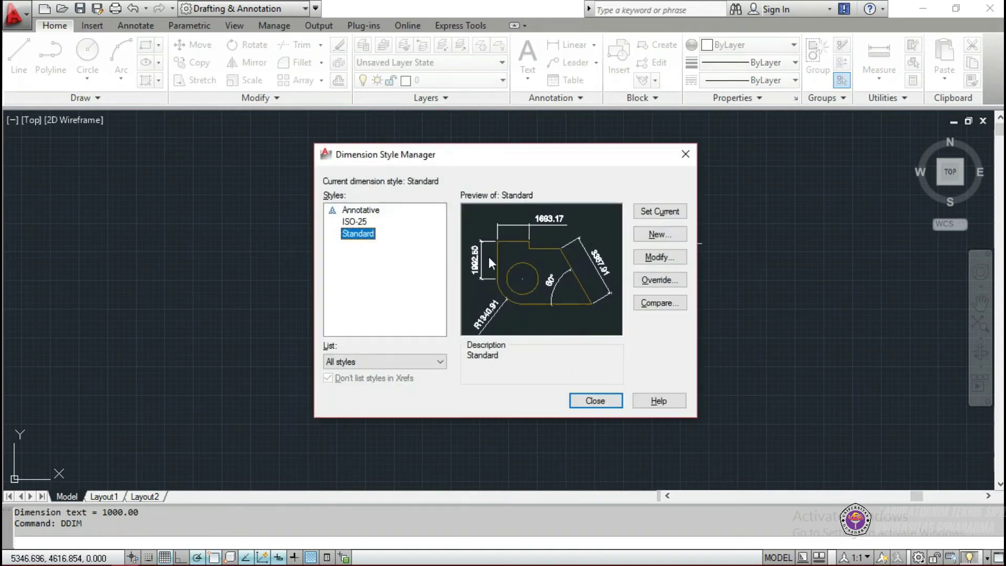
{"action": "left_click", "coordinate": [659, 259]}
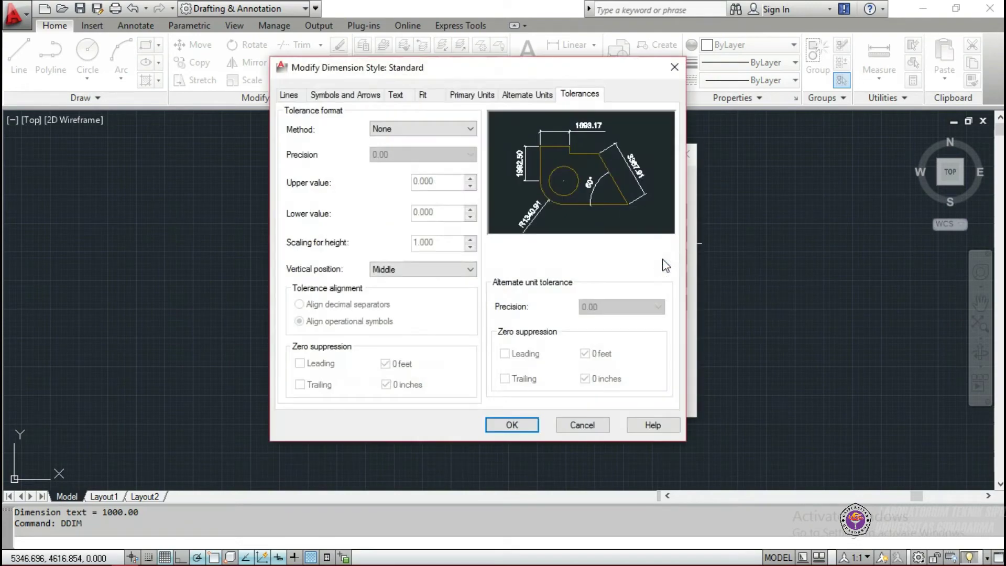
{"action": "left_click", "coordinate": [426, 96]}
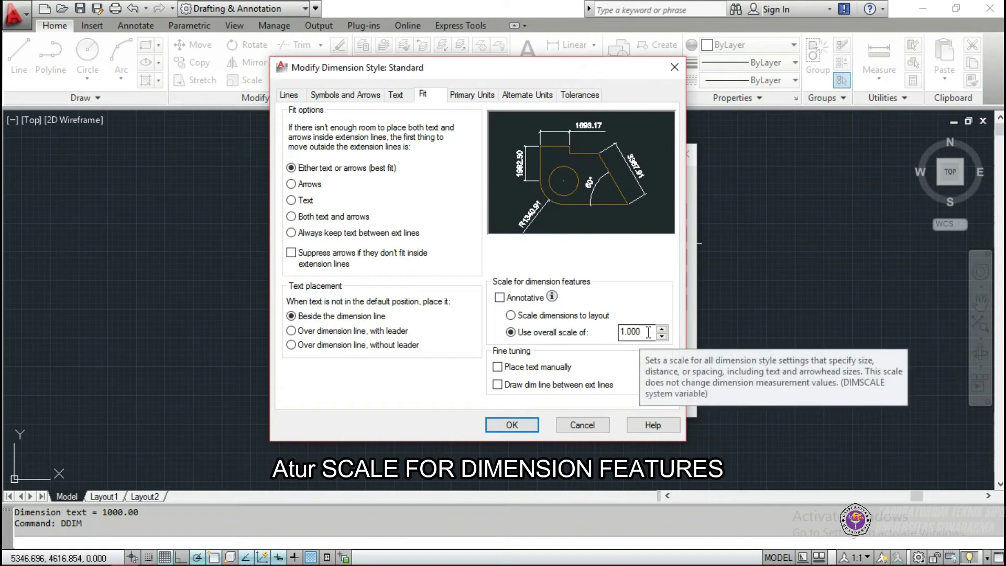
{"action": "left_click_drag", "start_coordinate": [648, 332], "coordinate": [608, 338]}
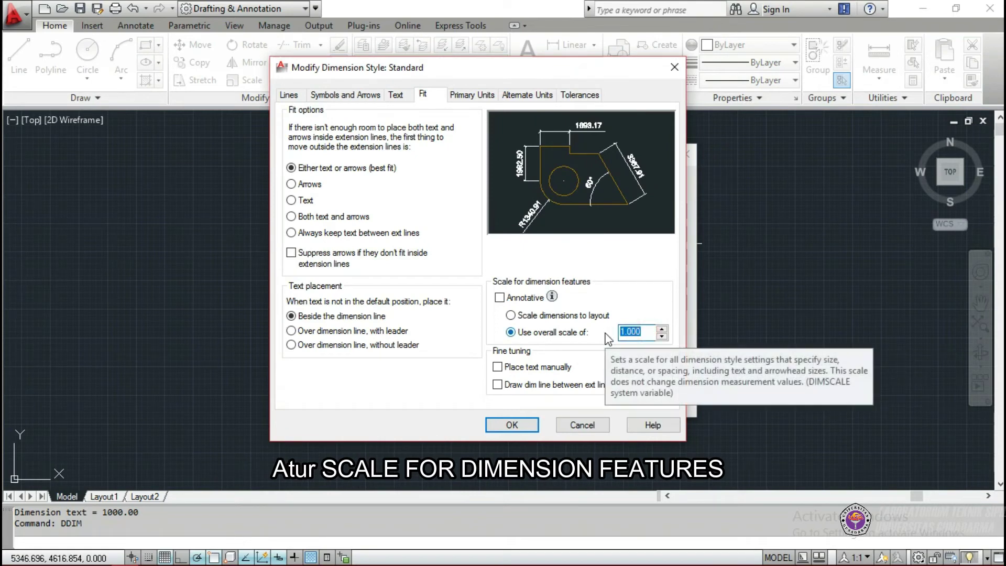
{"action": "type", "text": "0.5"}
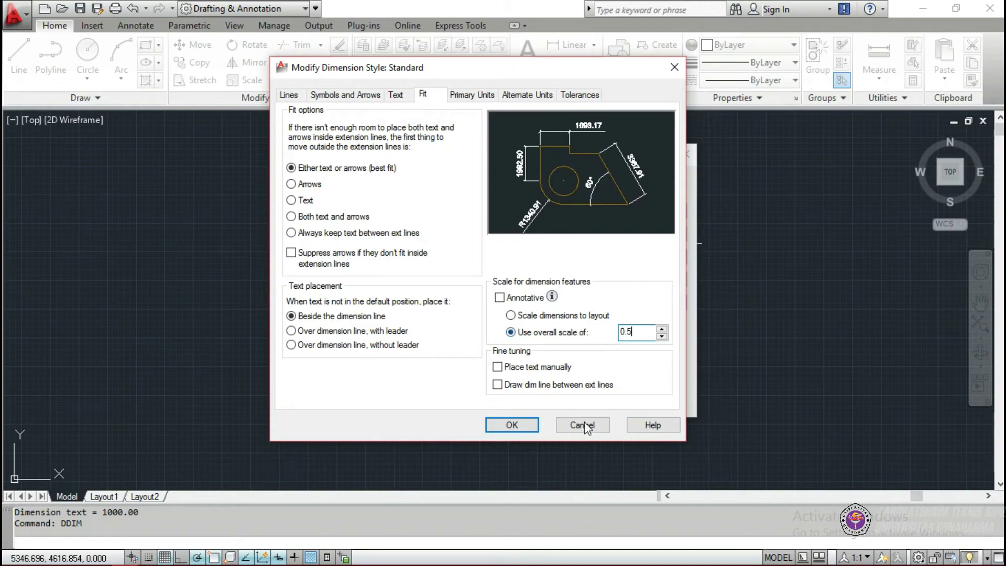
{"action": "left_click", "coordinate": [512, 424]}
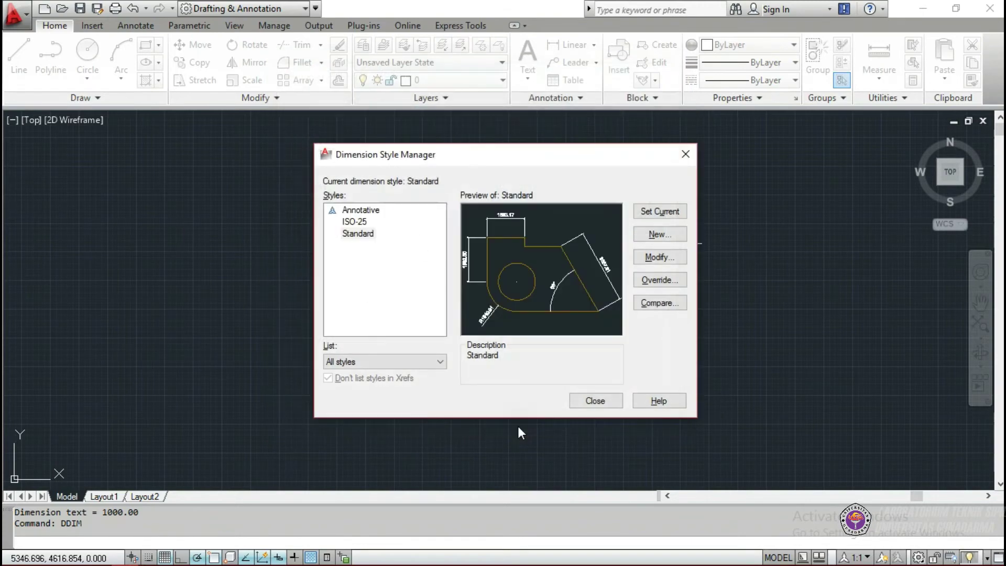
- Set the rescaled Standard dimension style as current and return to the drawing
{"action": "left_click", "coordinate": [362, 234]}
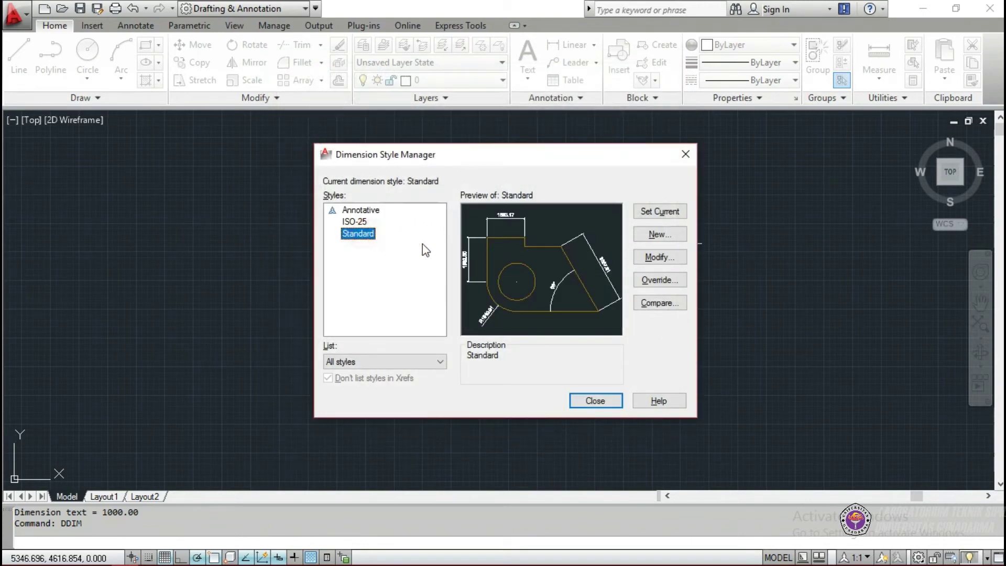
{"action": "left_click", "coordinate": [651, 212]}
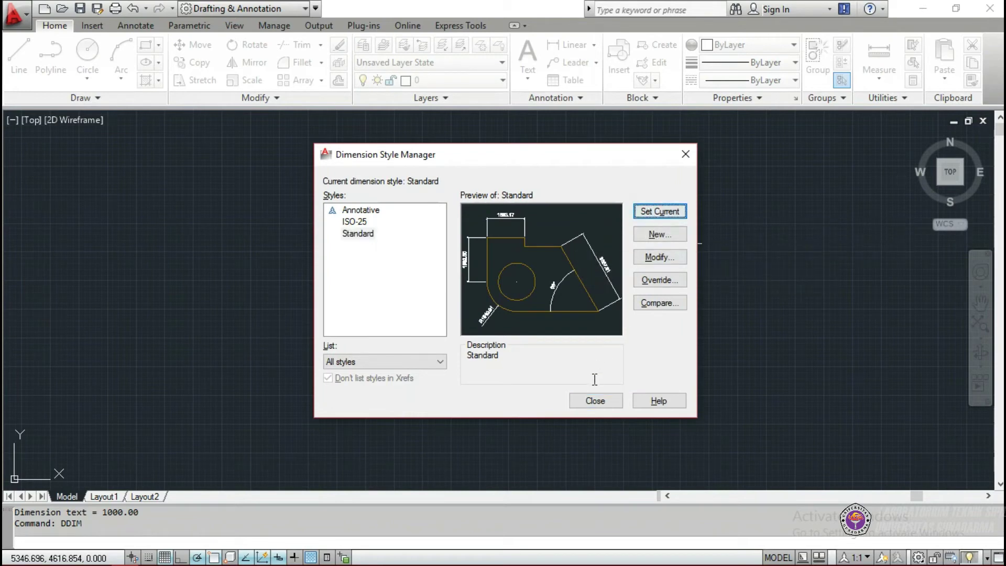
{"action": "left_click", "coordinate": [590, 401]}
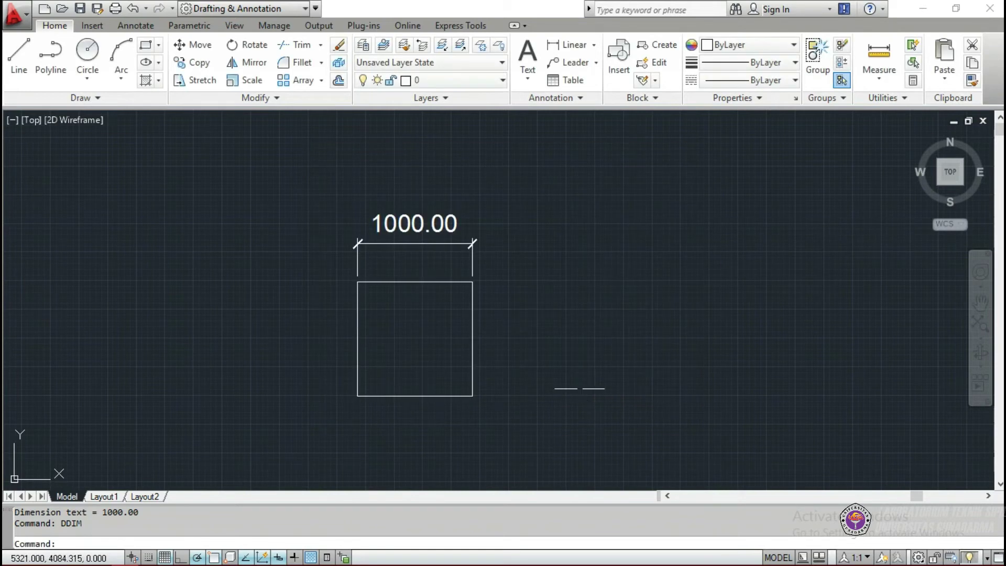
- Add an angular dimension between the square's left and bottom edges, placing the dimension arc inside the square's lower-left corner
{"action": "middle_click_drag", "start_coordinate": [536, 360], "coordinate": [634, 357]}
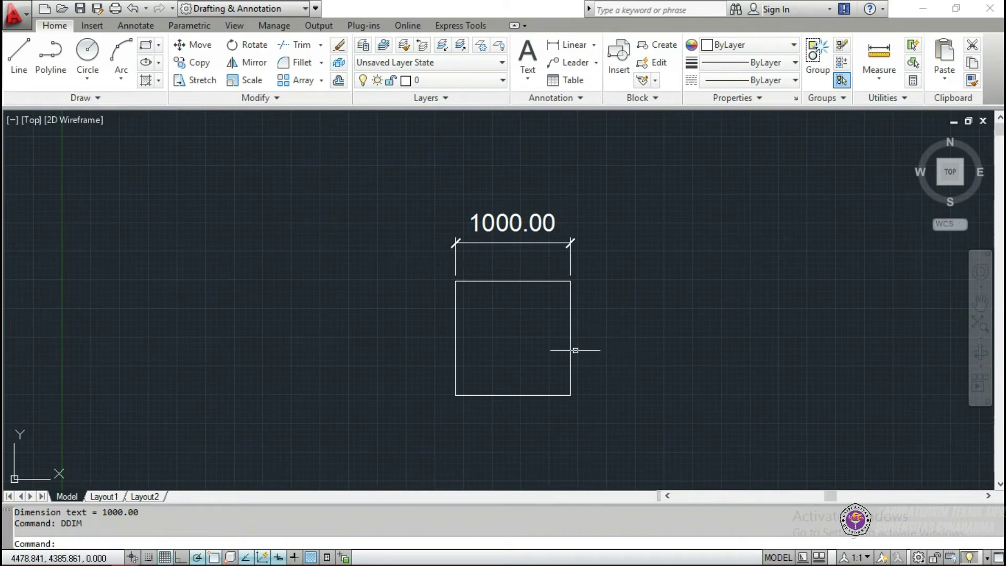
{"action": "left_click", "coordinate": [594, 45]}
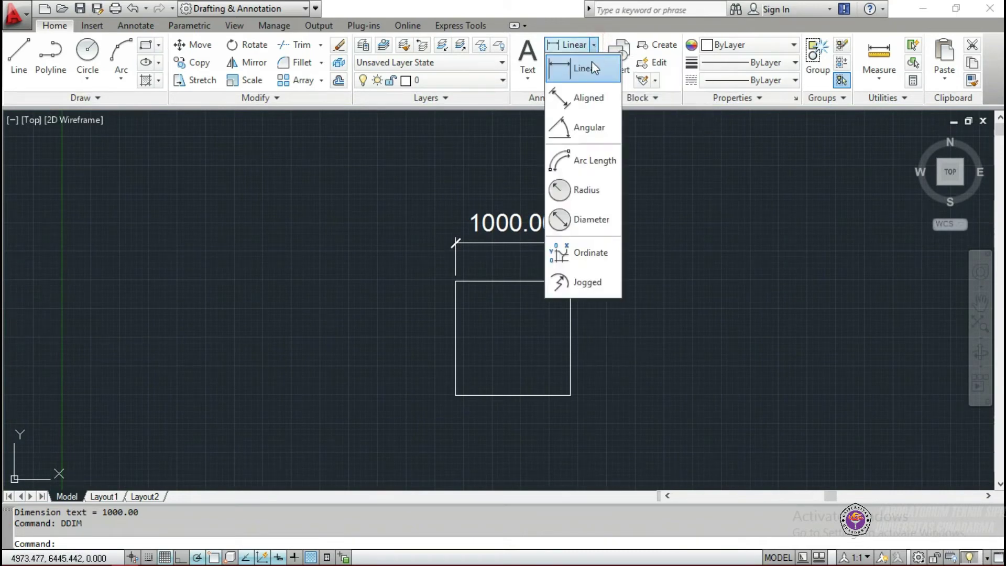
{"action": "left_click", "coordinate": [597, 127]}
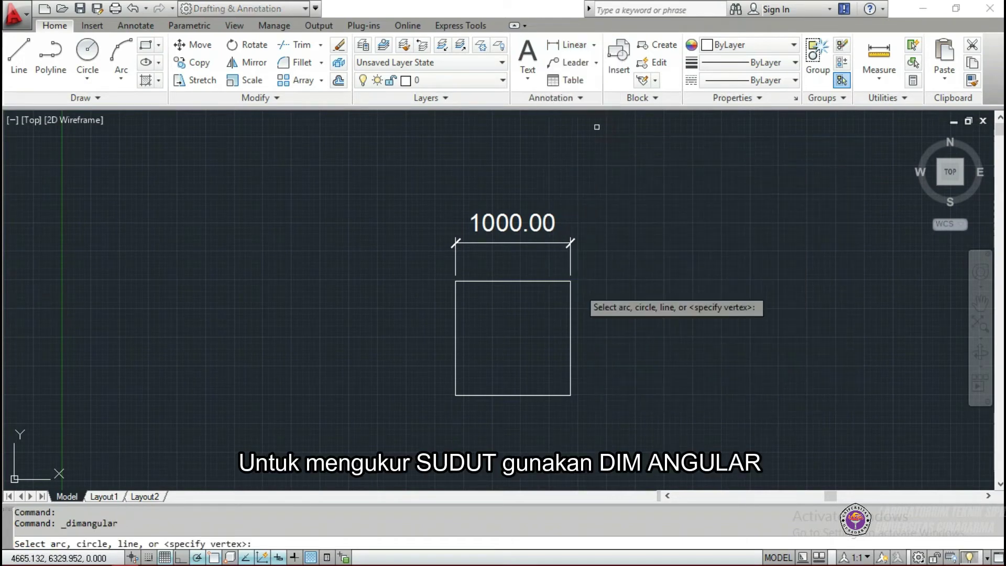
{"action": "left_click", "coordinate": [455, 359]}
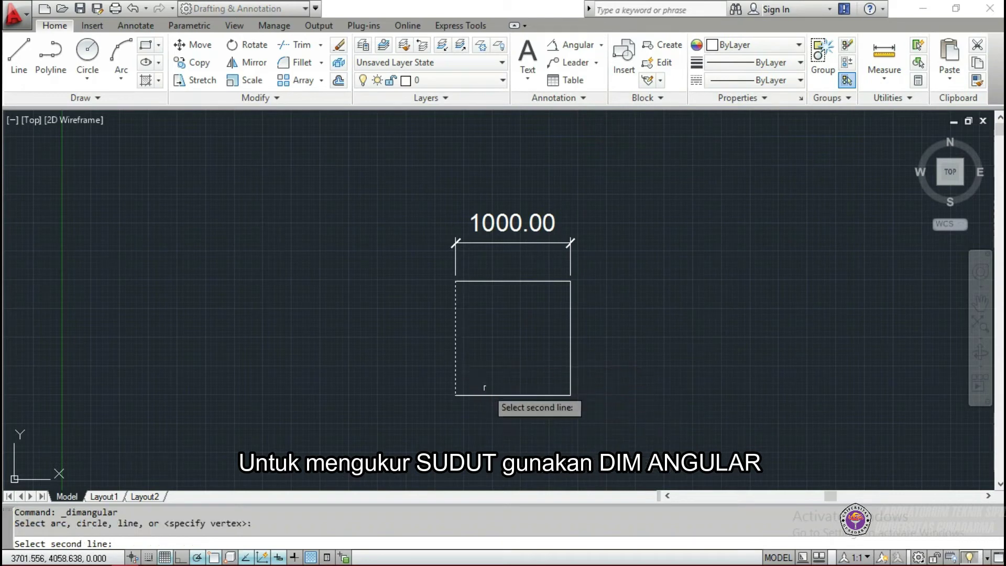
{"action": "left_click", "coordinate": [495, 395]}
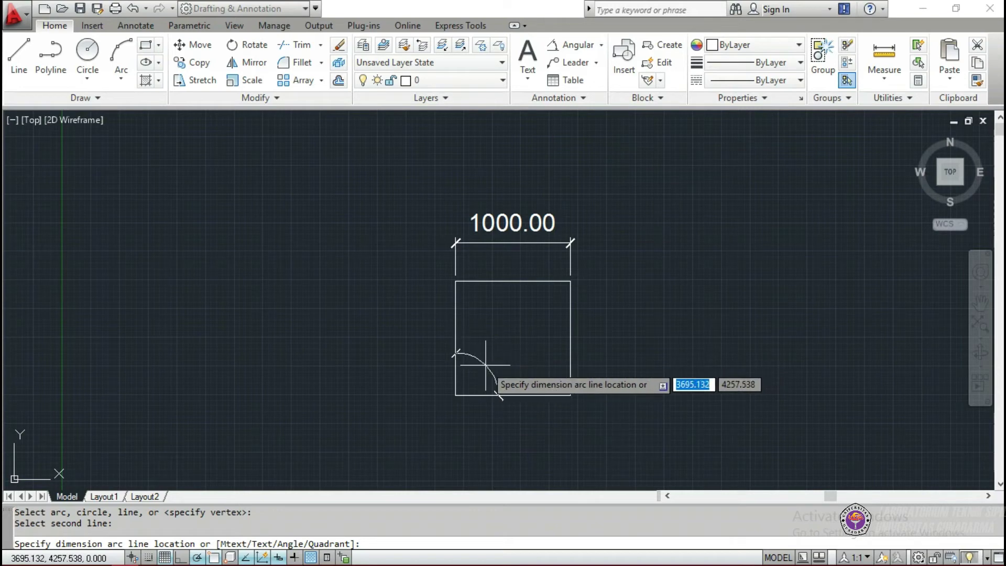
{"action": "left_click", "coordinate": [490, 369]}
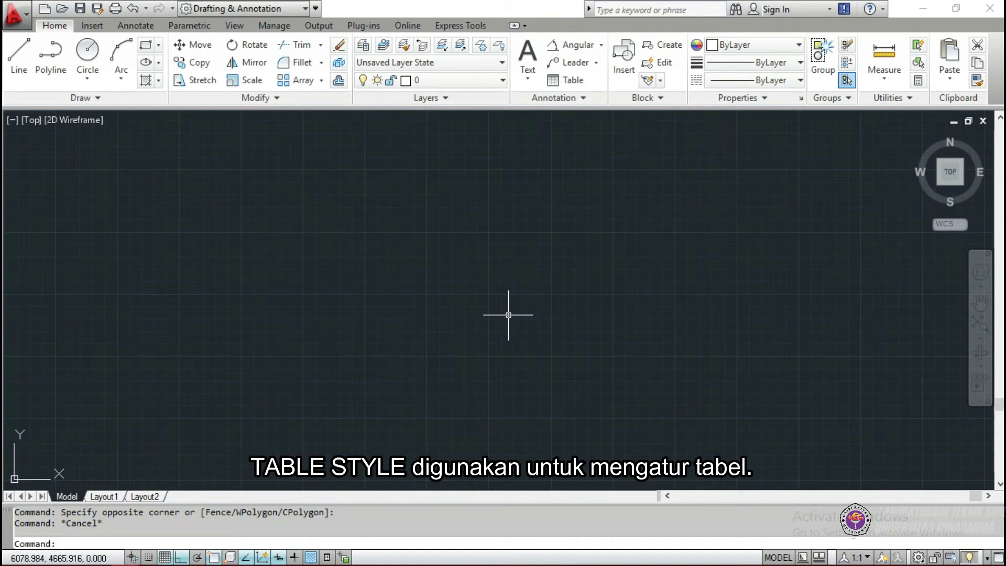
- Open the Standard table style for modification with the TABLESTYLE command
{"action": "type", "text": "TABle"}
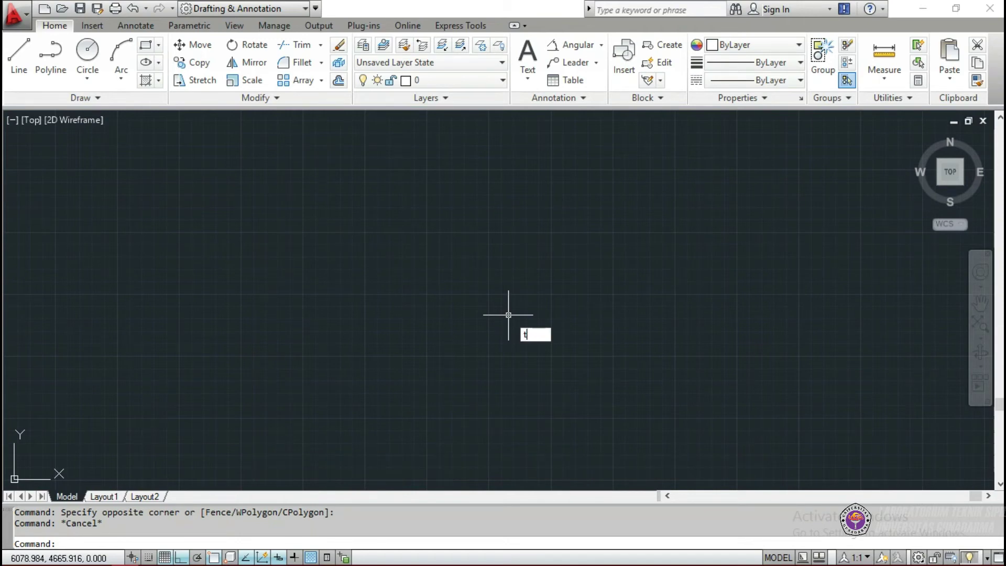
{"action": "type", "text": "sty"}
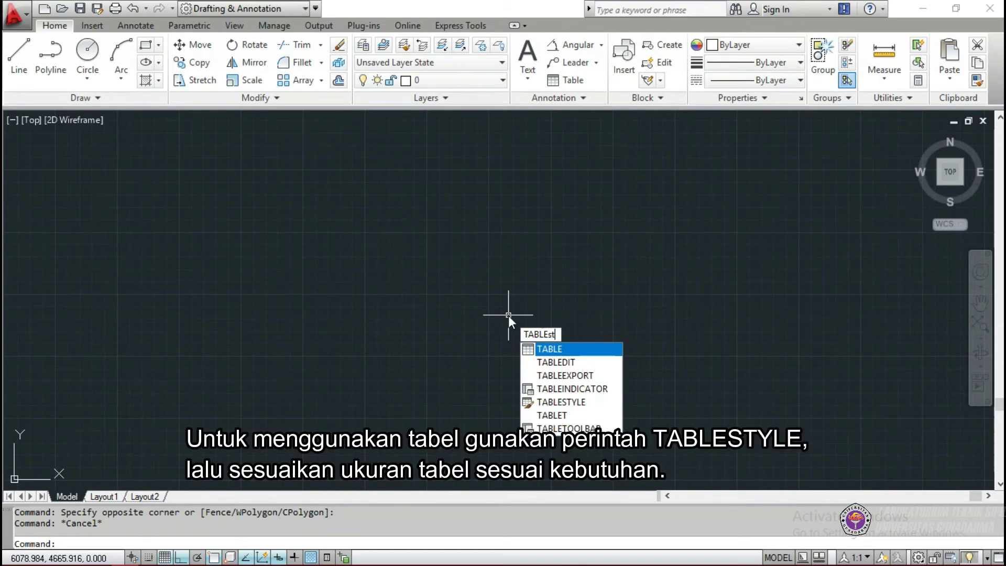
{"action": "key", "text": "Return"}
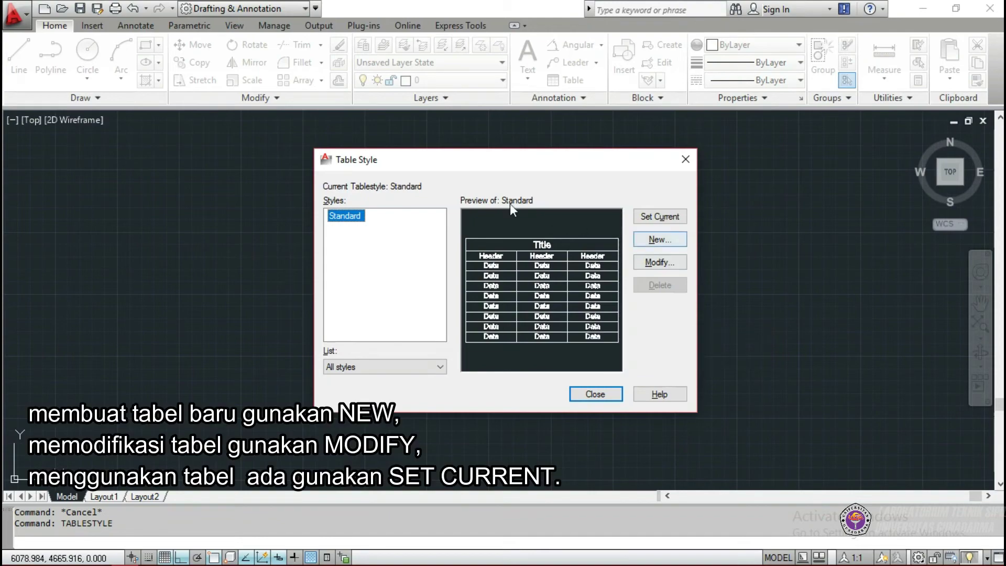
{"action": "left_click", "coordinate": [669, 262]}
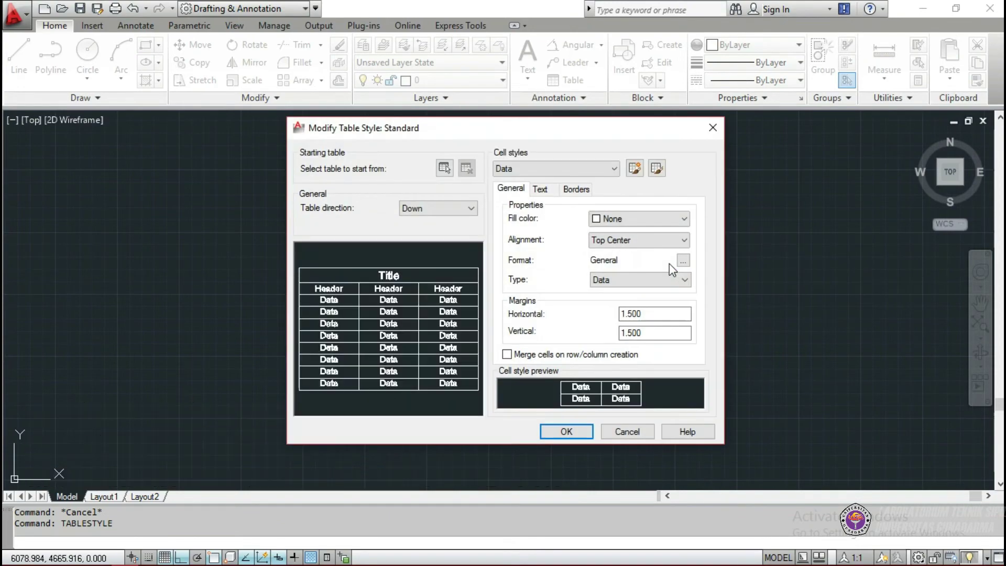
- Try the Up table direction in the Standard table style and return it to Down
{"action": "left_click", "coordinate": [433, 208]}
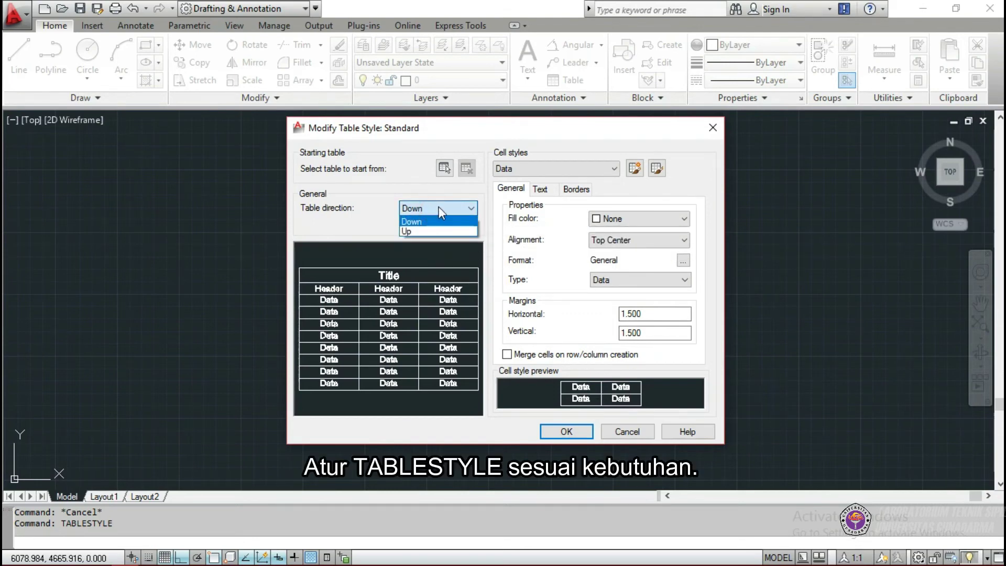
{"action": "left_click", "coordinate": [426, 232]}
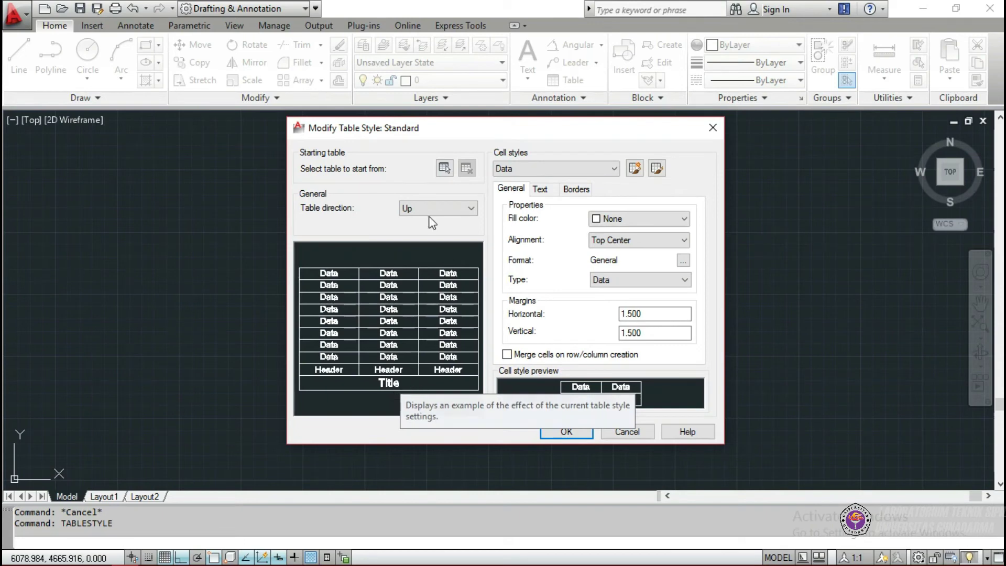
{"action": "left_click", "coordinate": [442, 208]}
{"action": "left_click", "coordinate": [443, 222]}
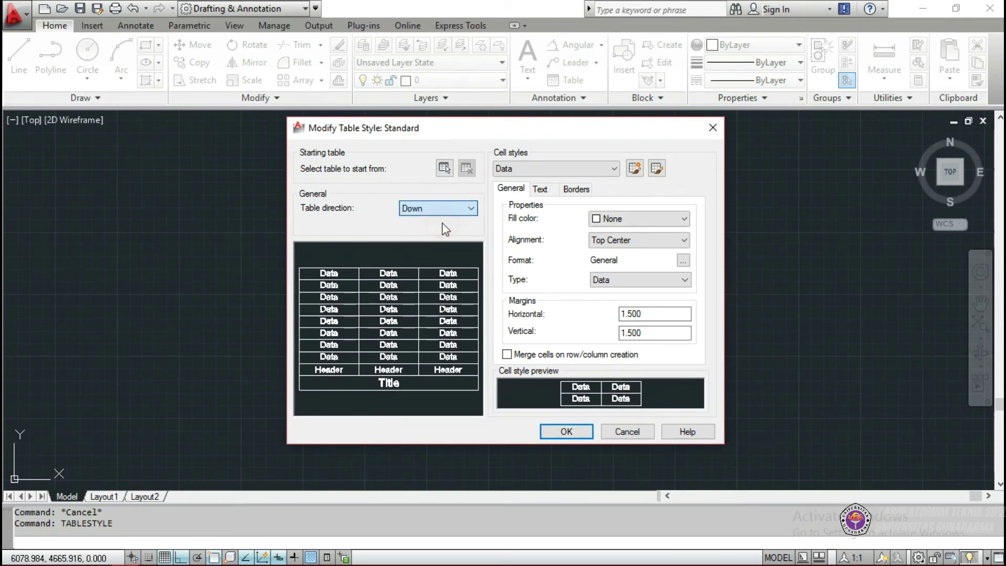
- Choose Top Center alignment for the Data cells and accept the Standard table style settings
{"action": "left_click", "coordinate": [641, 242]}
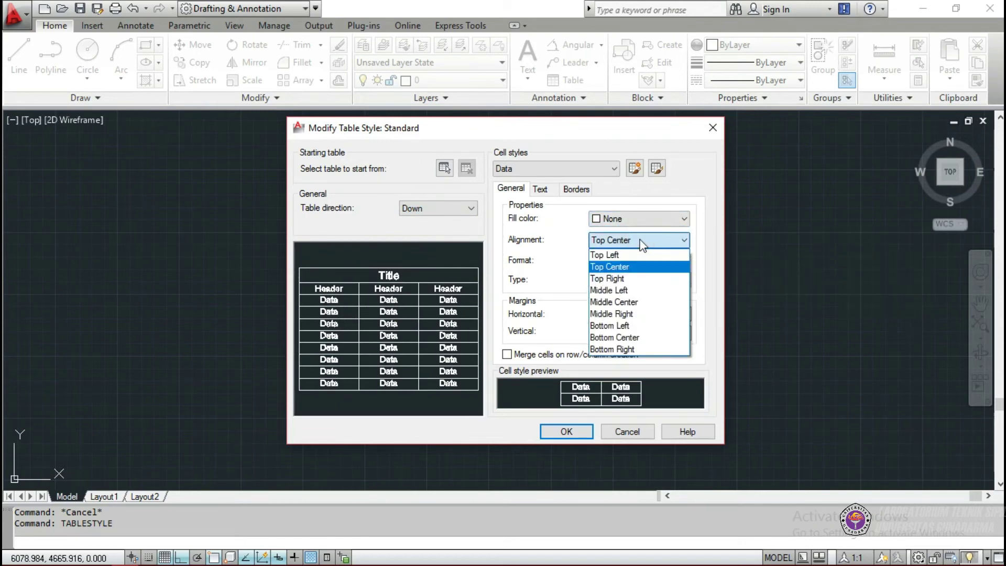
{"action": "left_click", "coordinate": [629, 267]}
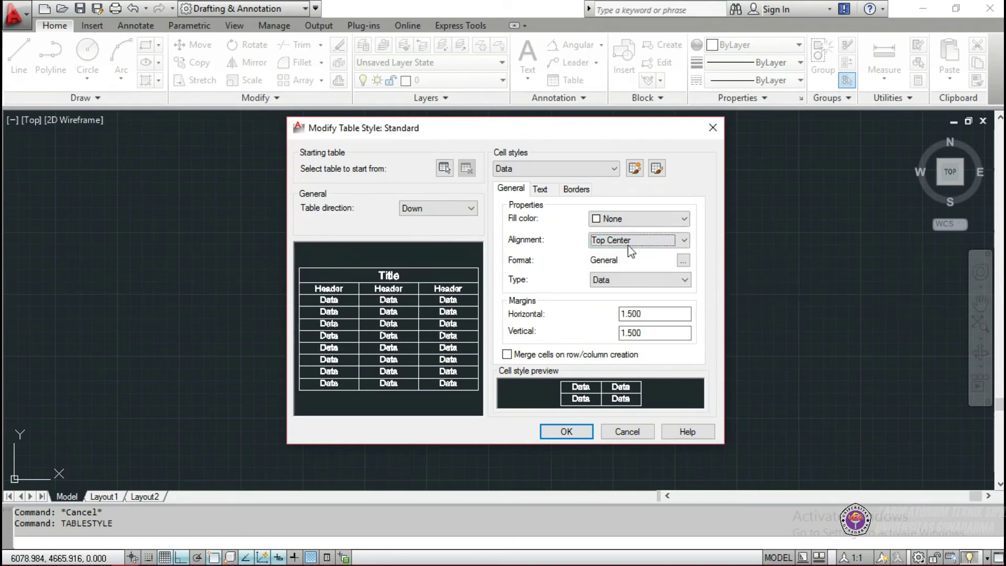
{"action": "left_click", "coordinate": [567, 431]}
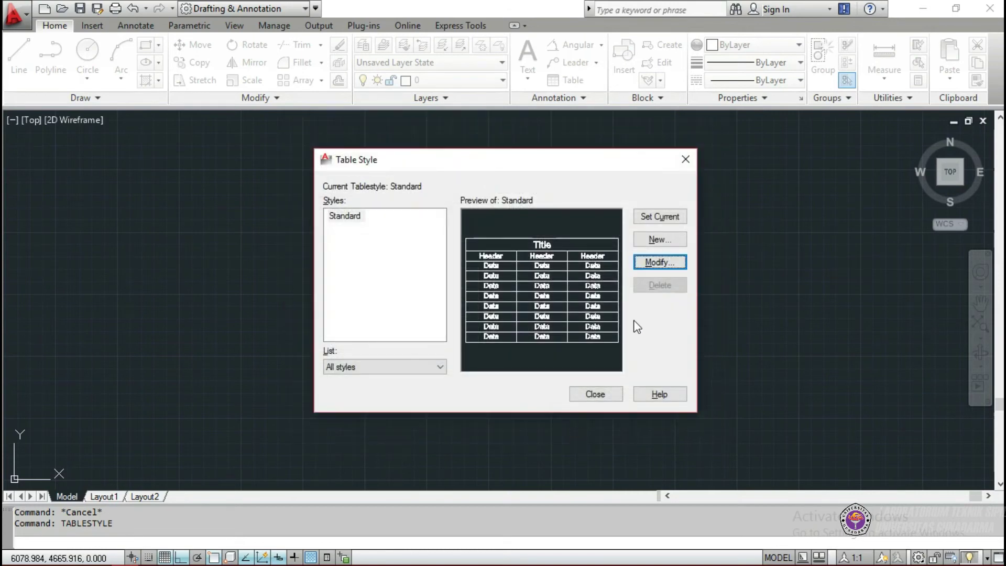
- Make Standard the current table style and close the table style manager
{"action": "left_click", "coordinate": [355, 215]}
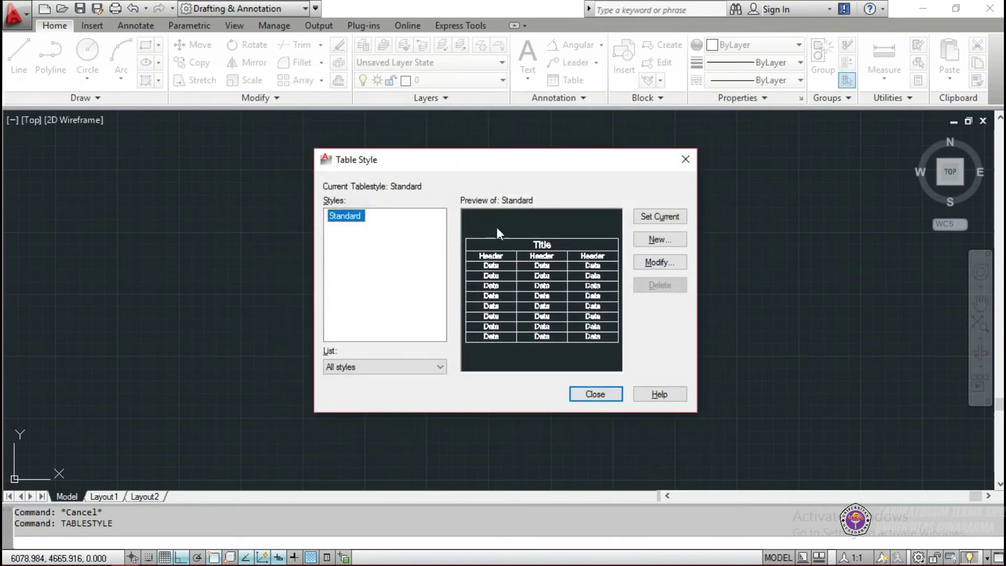
{"action": "left_click", "coordinate": [664, 218]}
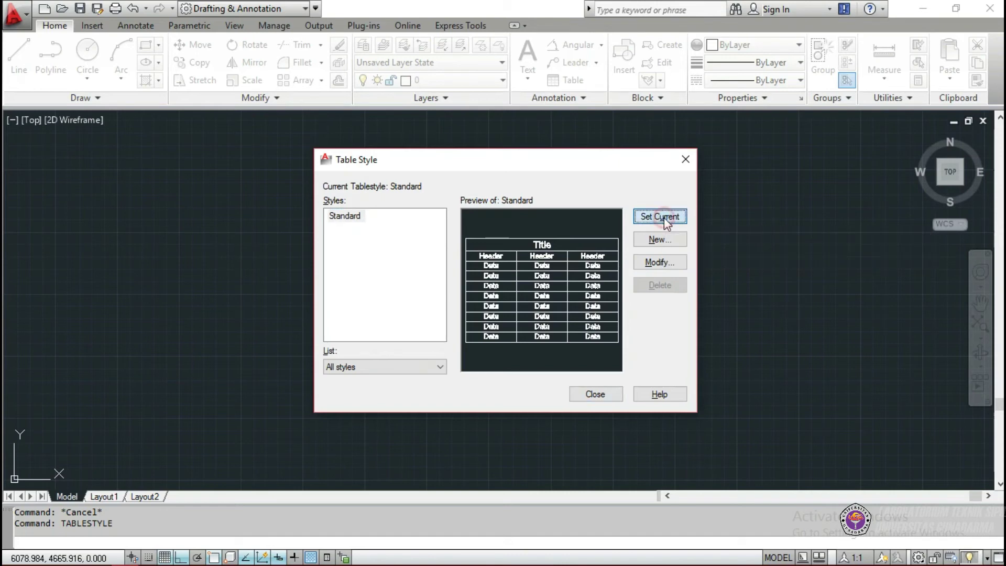
{"action": "left_click", "coordinate": [597, 393]}
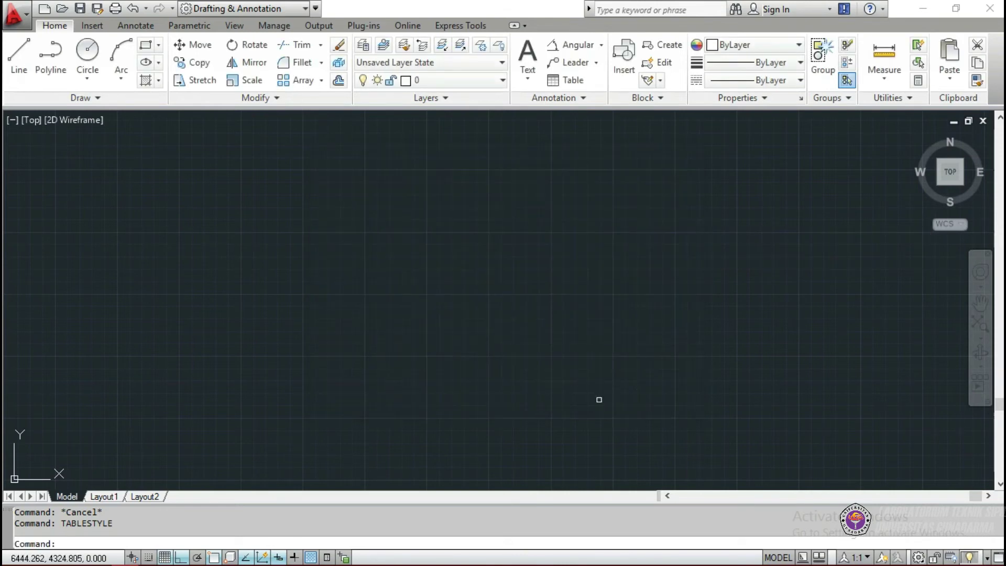
- Insert an empty Standard-style table with 5 columns and 3 data rows at a picked point using the TABLE command
{"action": "type", "text": "t"}
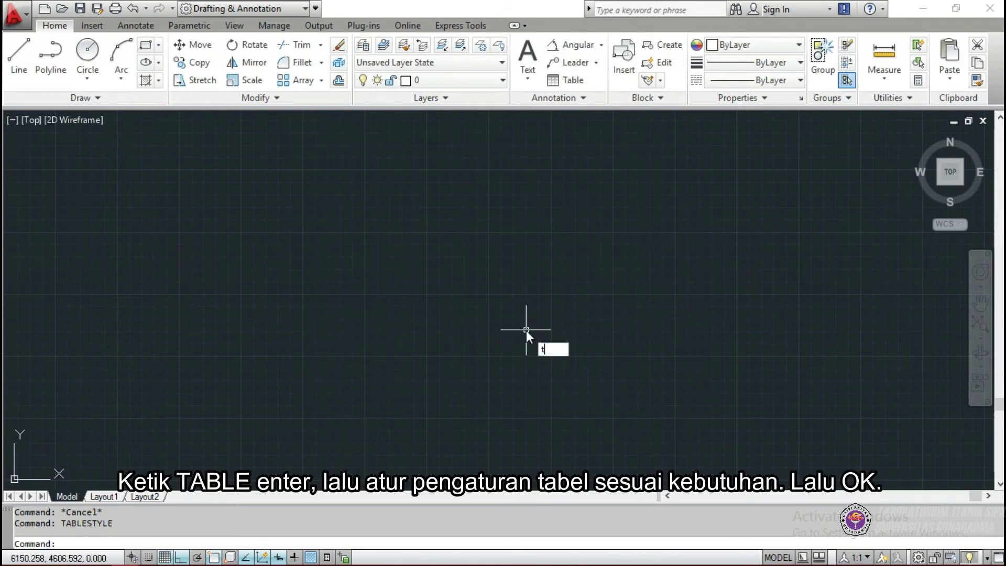
{"action": "type", "text": "ab"}
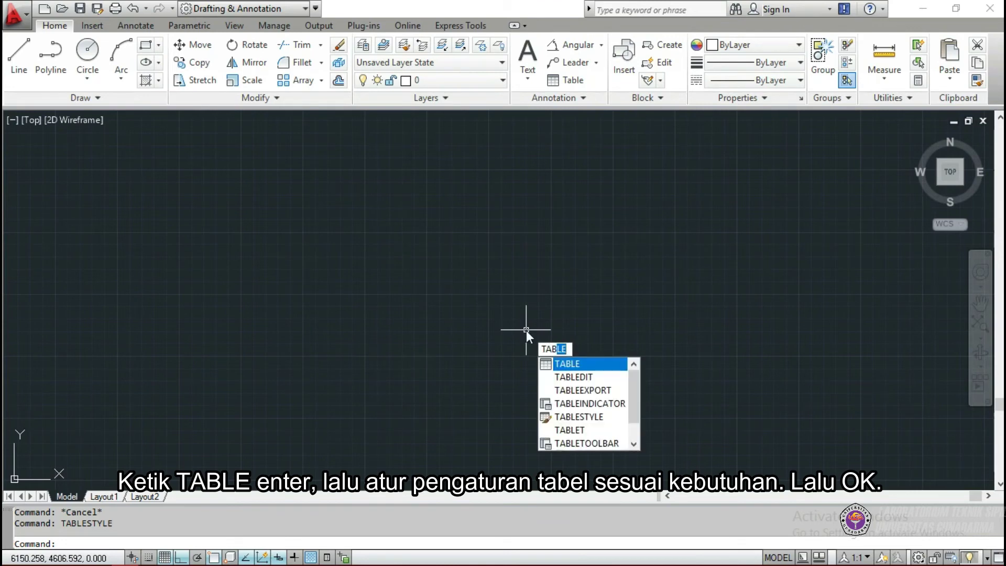
{"action": "type", "text": "le"}
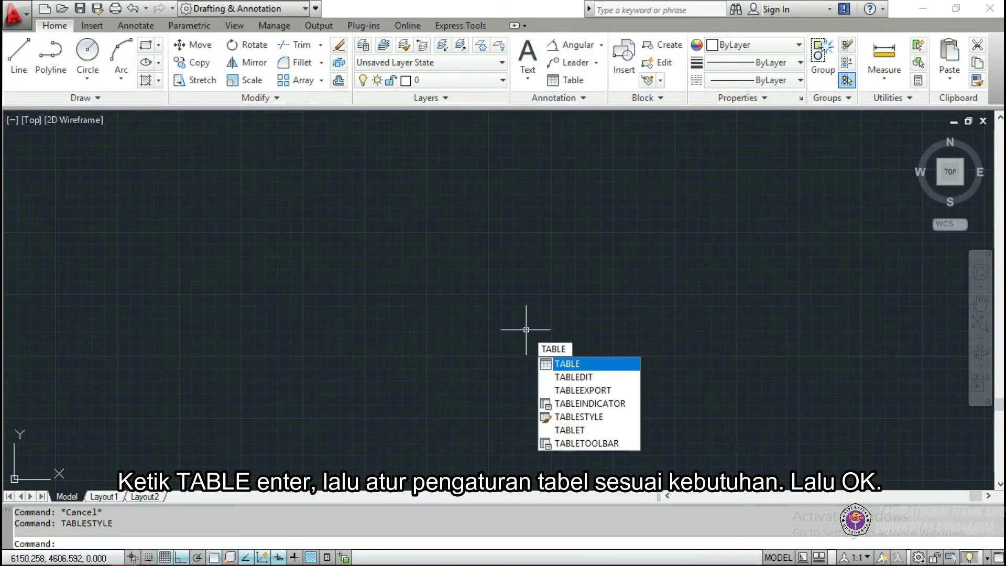
{"action": "key", "text": "Return"}
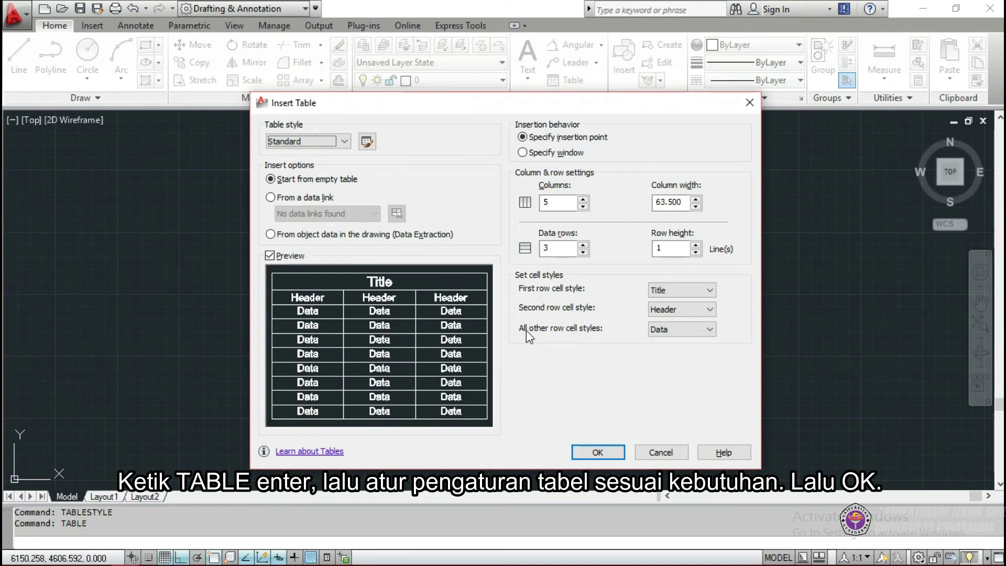
{"action": "left_click", "coordinate": [341, 143]}
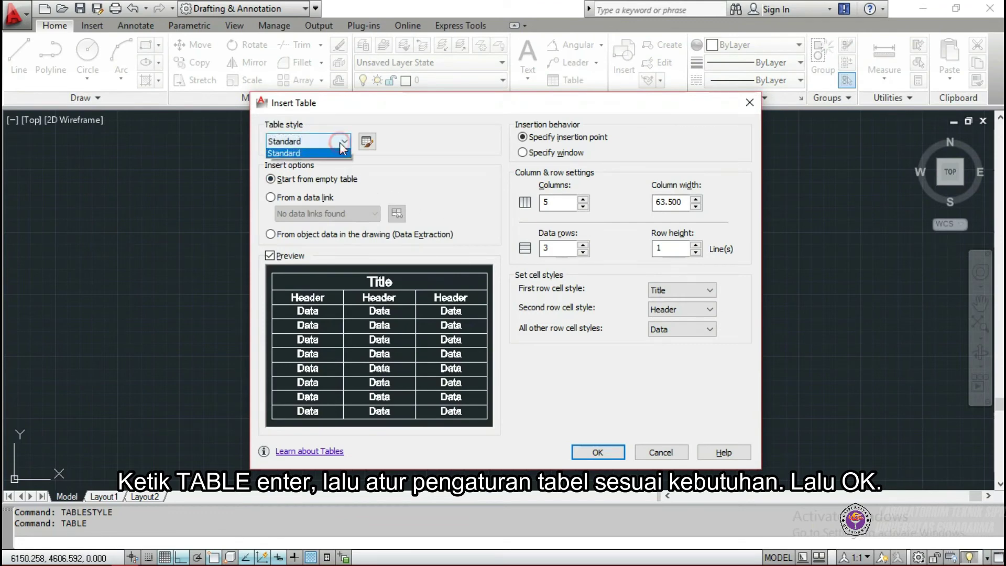
{"action": "left_click", "coordinate": [341, 143]}
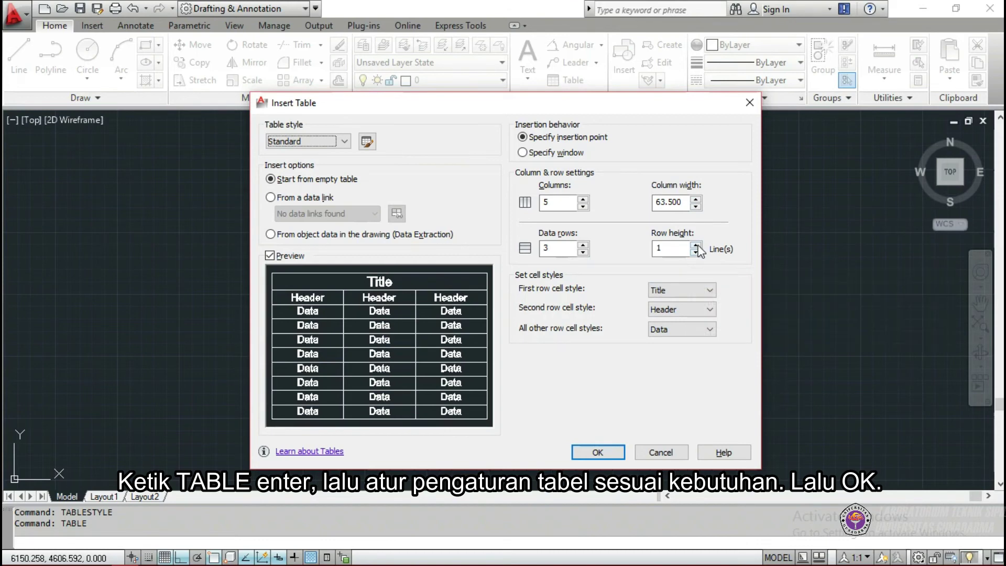
{"action": "left_click", "coordinate": [597, 452]}
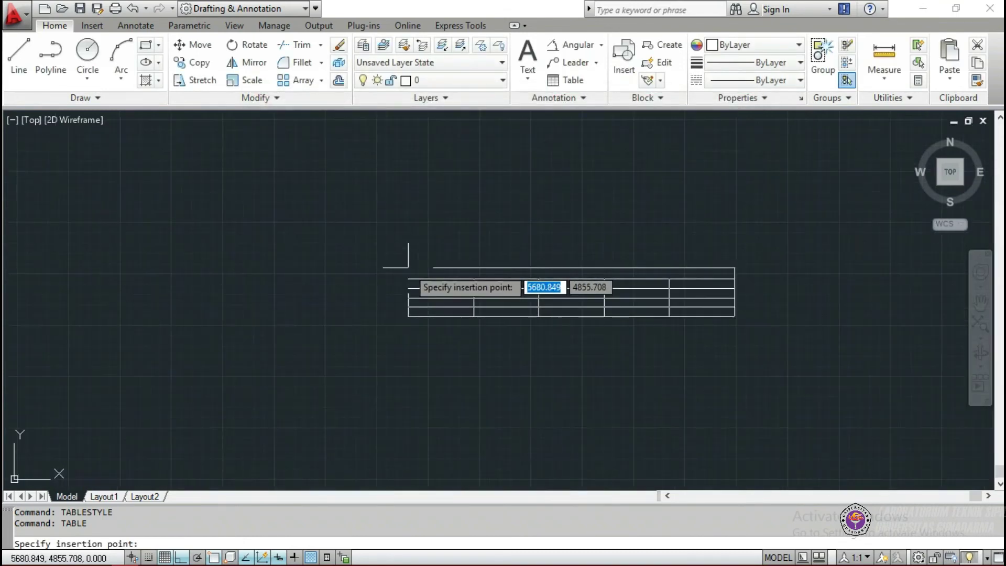
{"action": "left_click", "coordinate": [378, 223]}
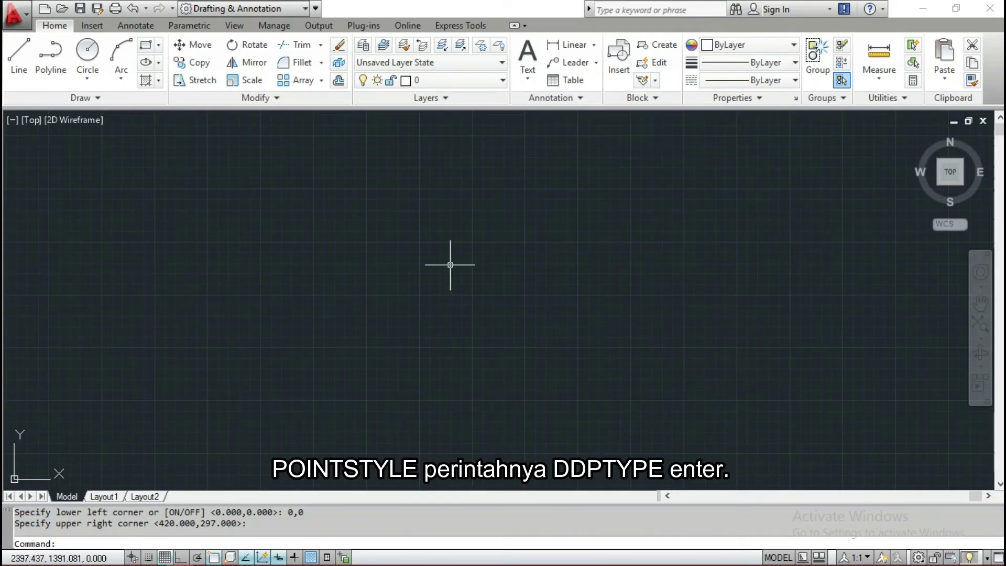
- Set the point style to the circle with an X through it using the DDPTYPE command
{"action": "type", "text": "ddp"}
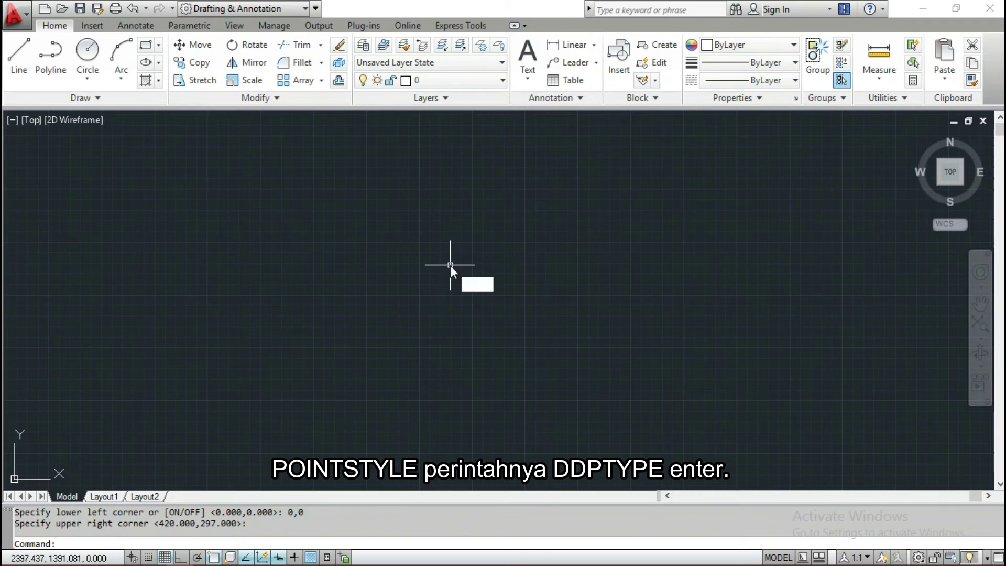
{"action": "type", "text": "ty"}
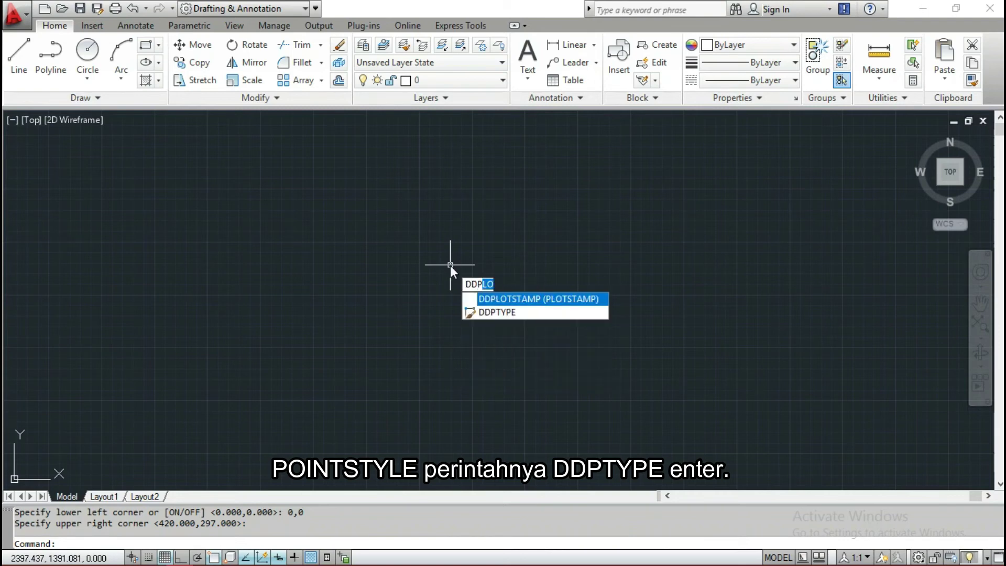
{"action": "type", "text": "pe"}
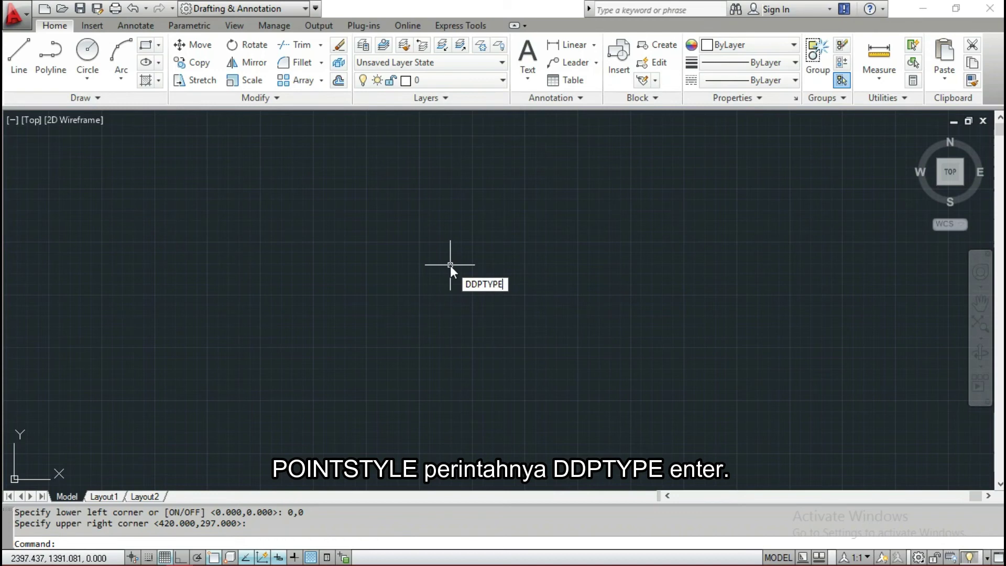
{"action": "key", "text": "Return"}
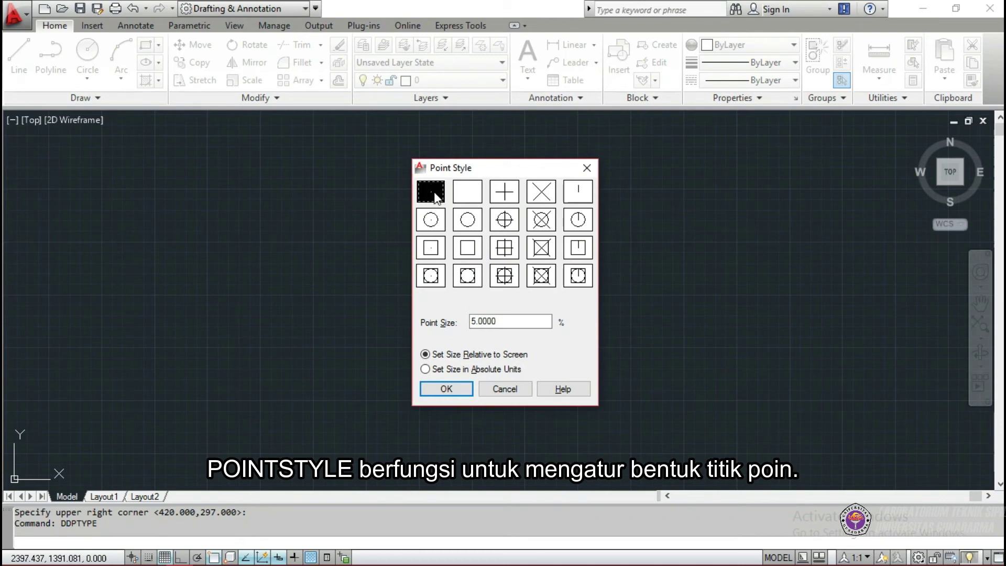
{"action": "left_click", "coordinate": [542, 219]}
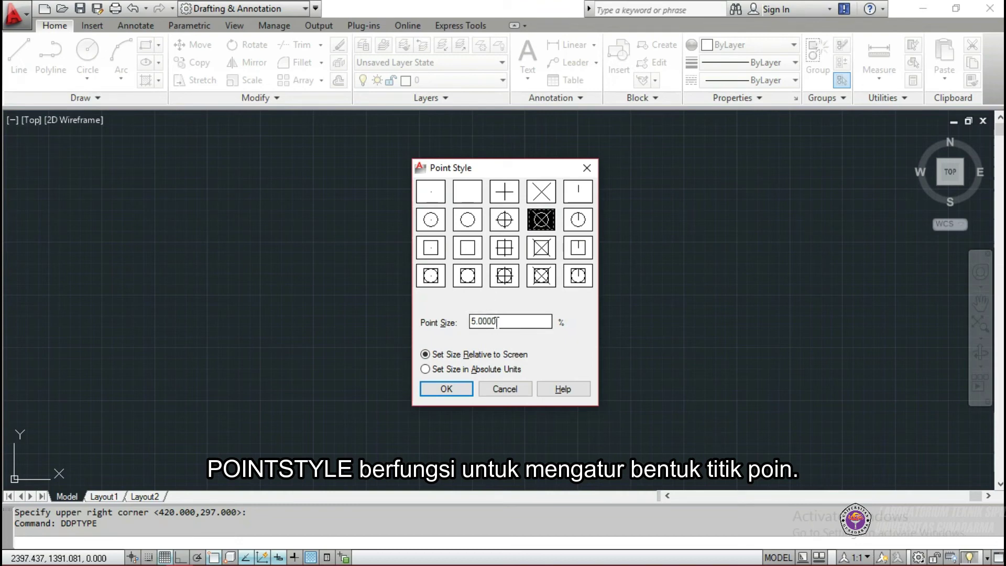
{"action": "left_click", "coordinate": [448, 386]}
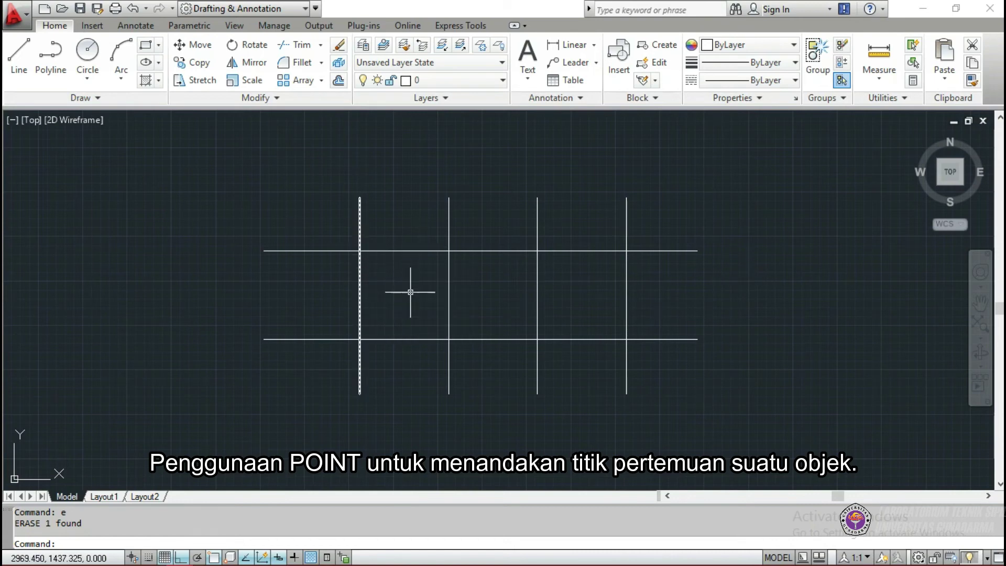
- Place points on the first three upper grid-line intersections and on the third lower intersection using the POINT command
{"action": "type", "text": "PO"}
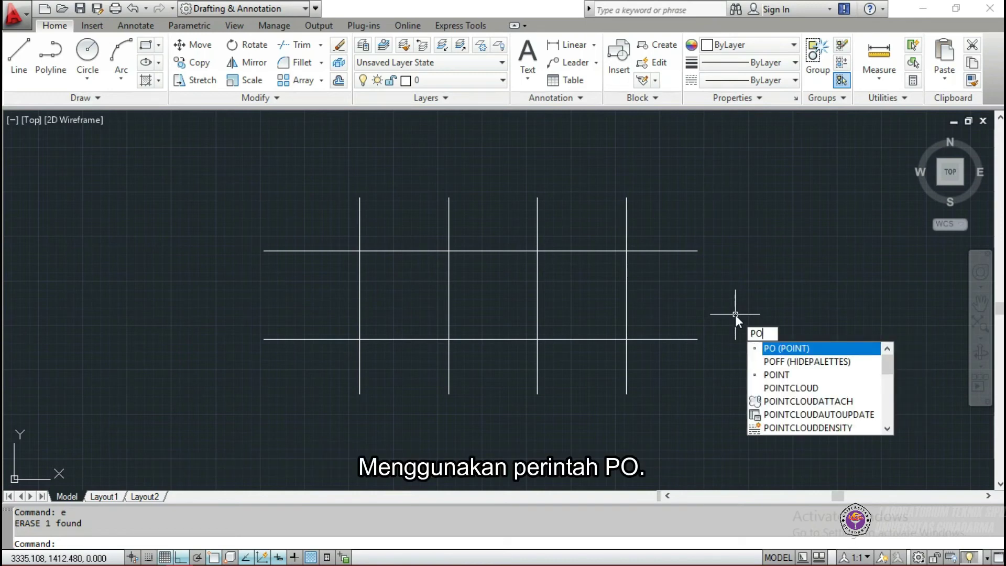
{"action": "key", "text": "Return"}
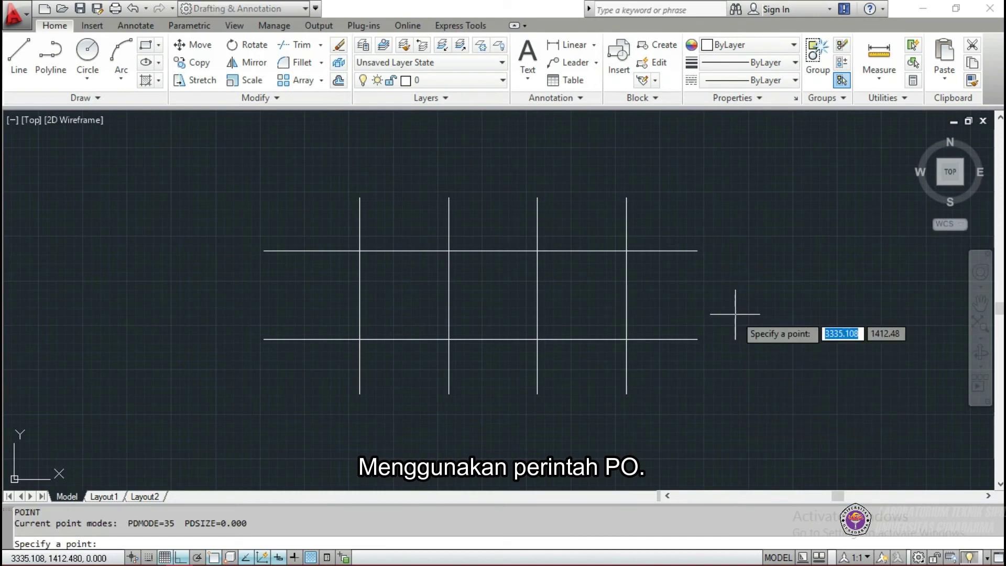
{"action": "left_click", "coordinate": [360, 250]}
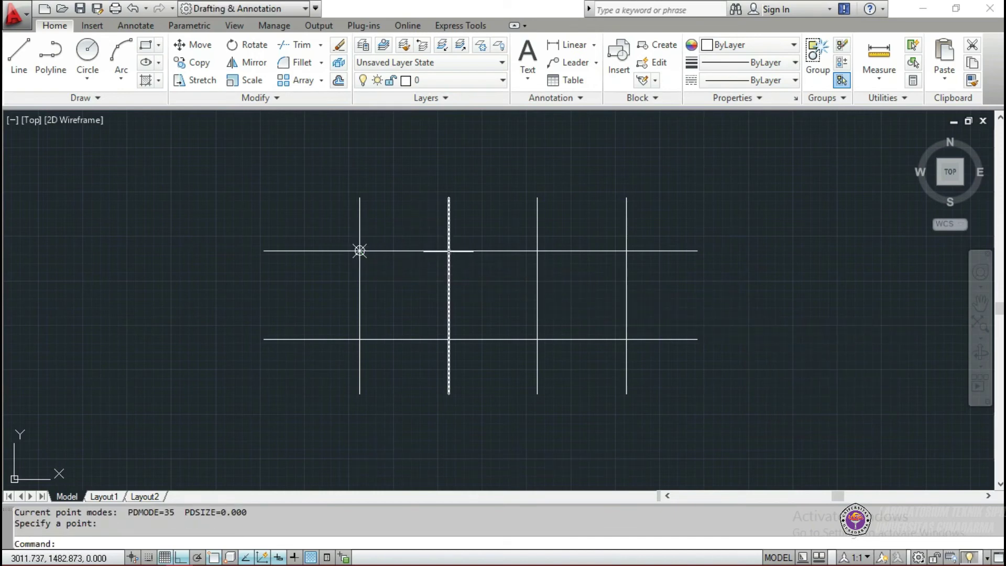
{"action": "key", "text": "Return"}
{"action": "left_click", "coordinate": [449, 251]}
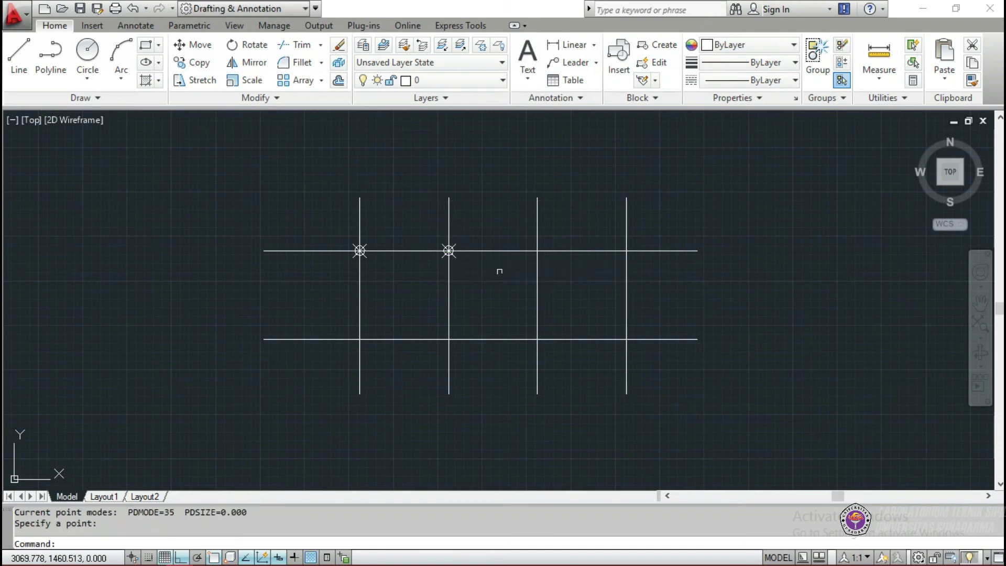
{"action": "key", "text": "Return"}
{"action": "left_click", "coordinate": [537, 251]}
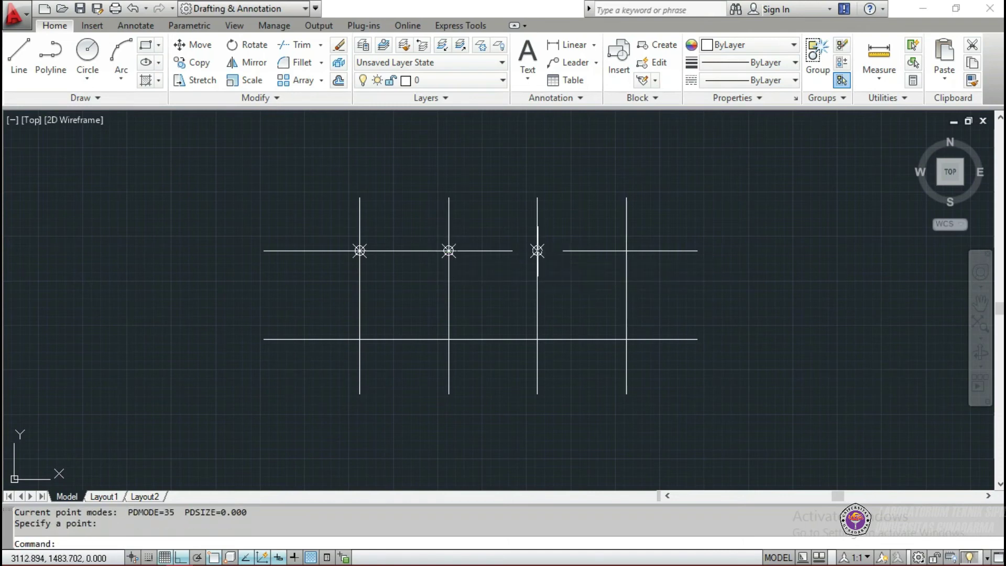
{"action": "key", "text": "Return"}
{"action": "left_click", "coordinate": [537, 339]}
{"action": "key", "text": "Escape"}
{"action": "scroll", "coordinate": [516, 323], "scroll_direction": "up", "scroll_amount": 1}
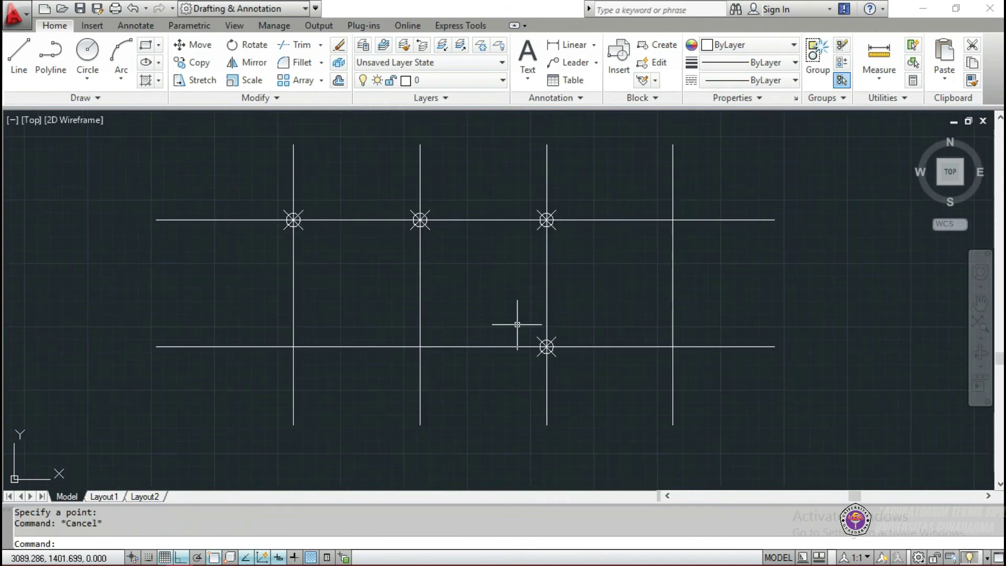
- Erase all the grid lines and points from the drawing
{"action": "key", "text": "ctrl+a"}
{"action": "type", "text": "e"}
{"action": "key", "text": "Return"}
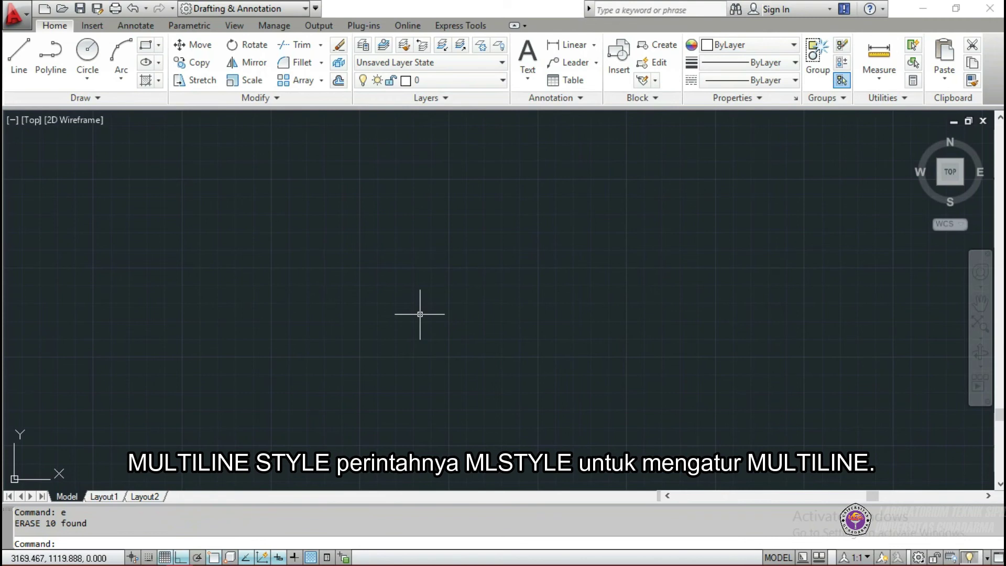
- Create a new multiline style named DINDING based on STANDARD using the MLSTYLE command
{"action": "type", "text": "nl"}
{"action": "key", "text": "BackSpace"}
{"action": "key", "text": "BackSpace"}
{"action": "type", "text": "ML"}
{"action": "type", "text": "STYLE"}
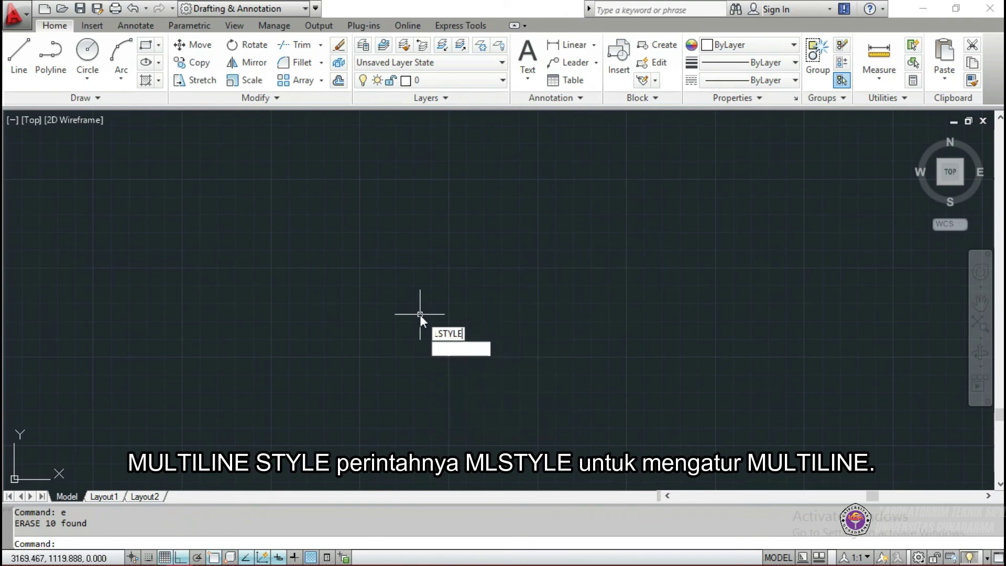
{"action": "key", "text": "Return"}
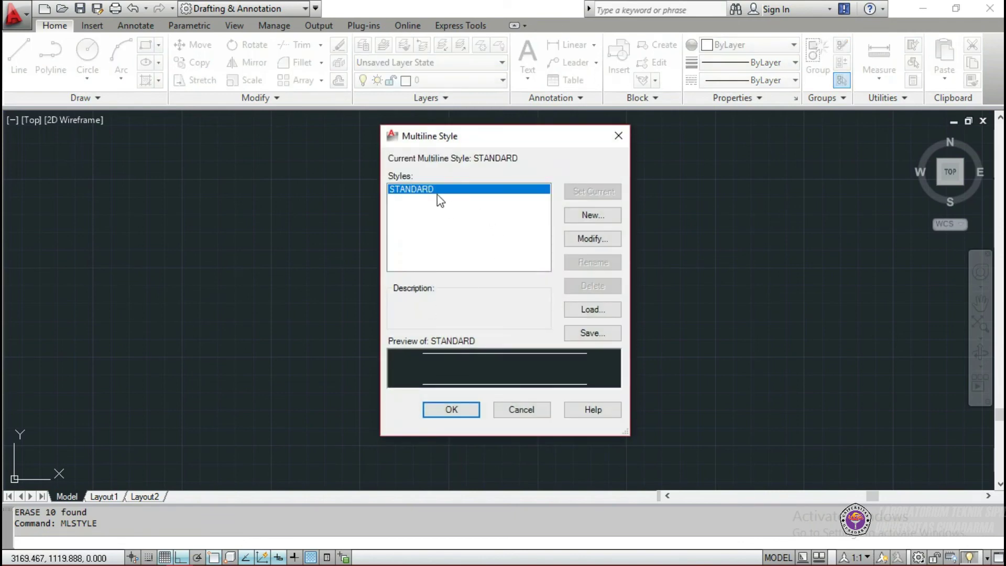
{"action": "left_click", "coordinate": [589, 215]}
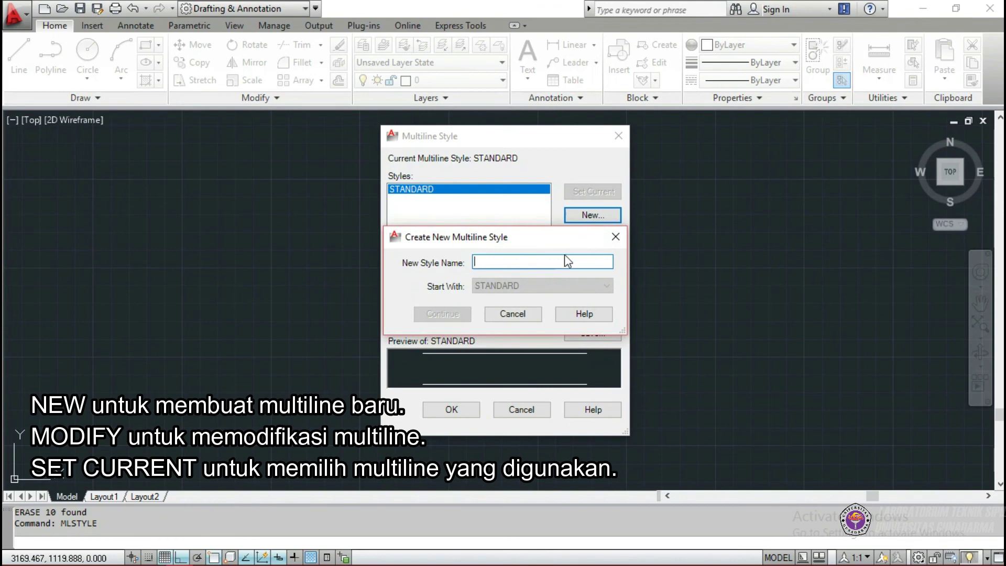
{"action": "type", "text": "DINDING"}
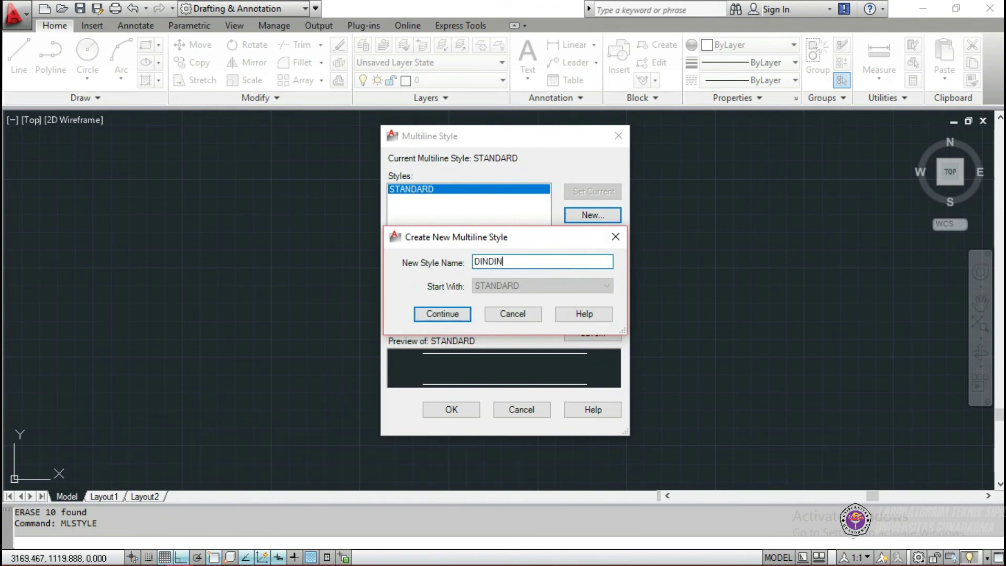
{"action": "left_click", "coordinate": [446, 314]}
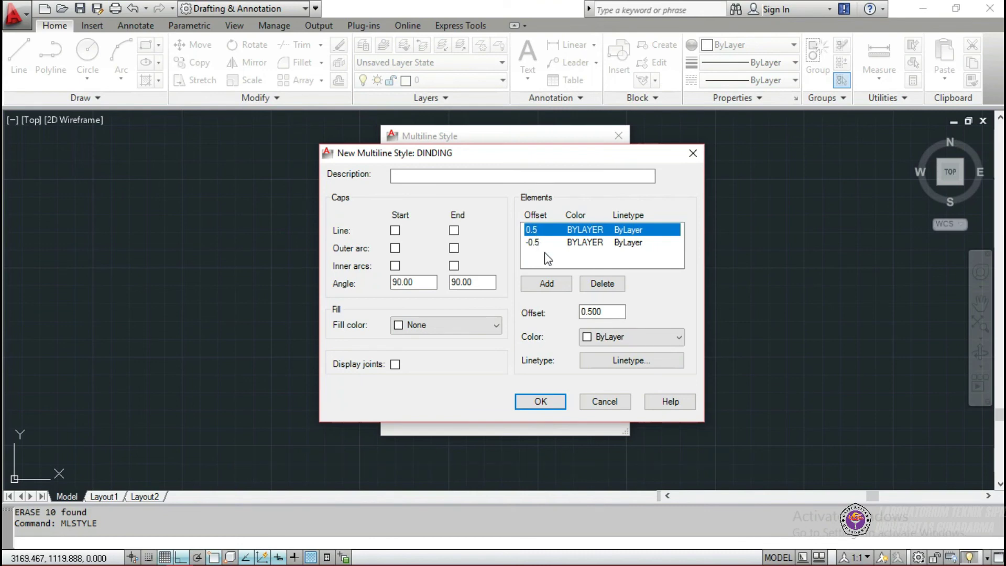
- Set the offsets of the DINDING style's two line elements to 75 and -75
{"action": "double_click", "coordinate": [606, 312]}
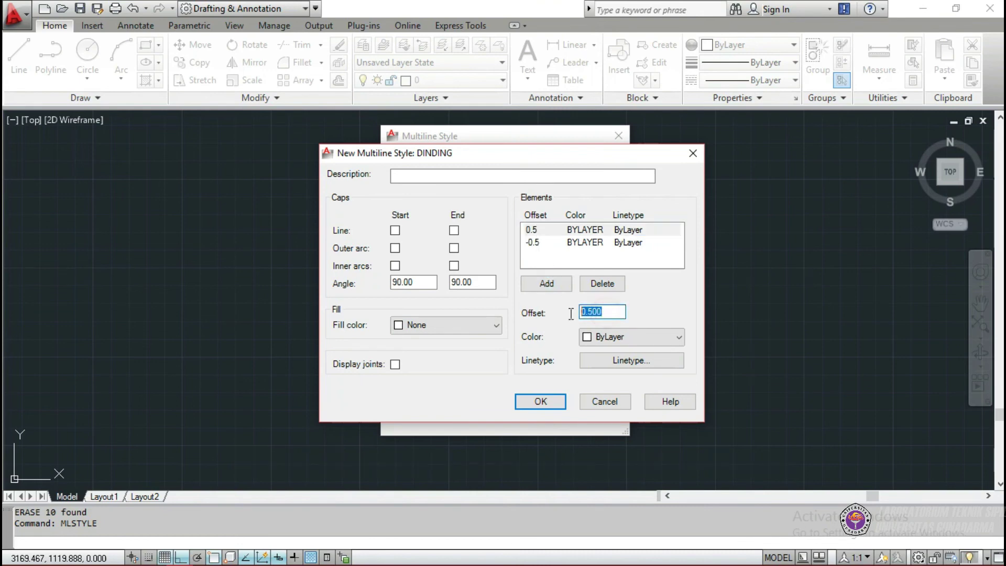
{"action": "type", "text": "75"}
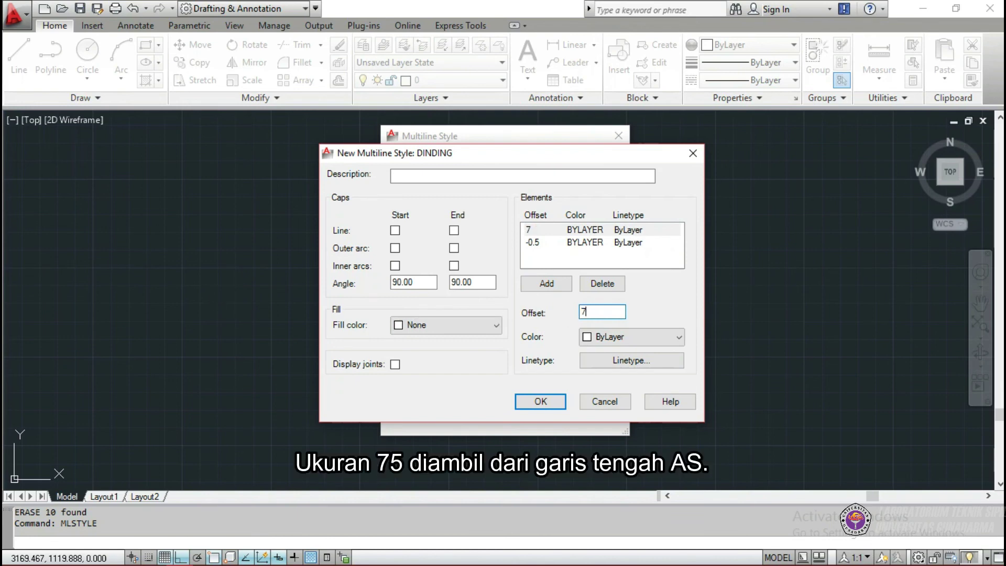
{"action": "left_click", "coordinate": [534, 242]}
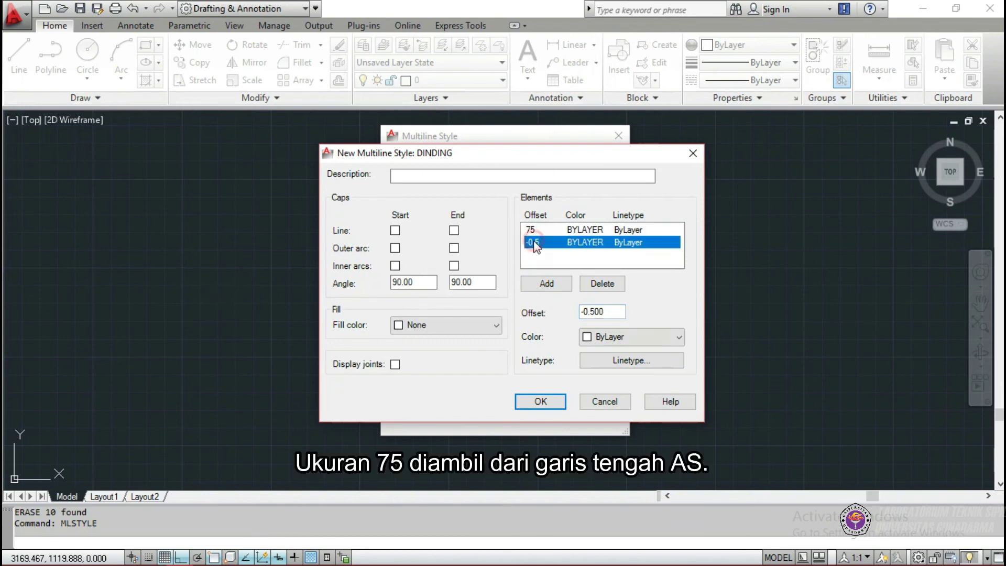
{"action": "key", "text": "Tab"}
{"action": "key", "text": "Tab"}
{"action": "key", "text": "Tab"}
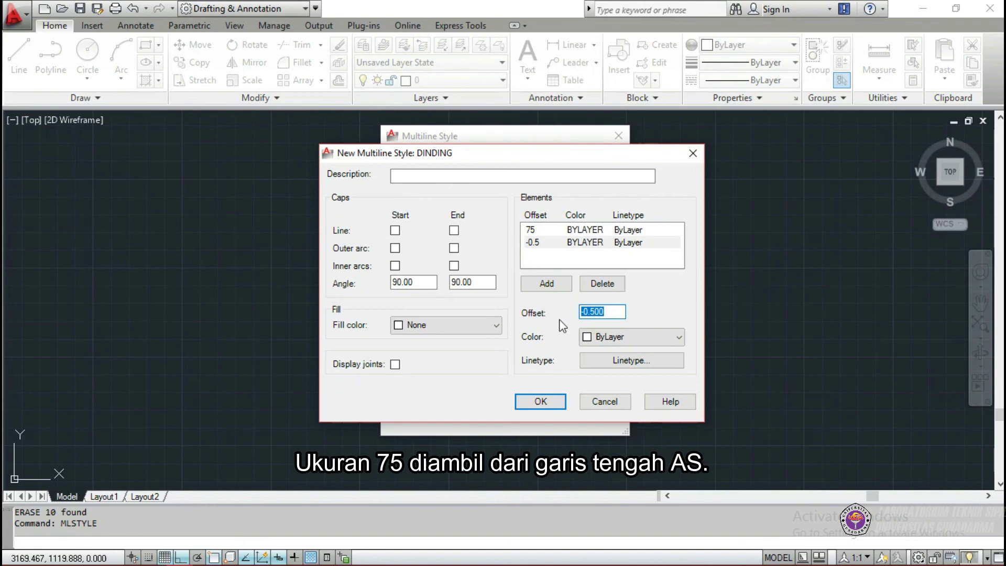
{"action": "type", "text": "75"}
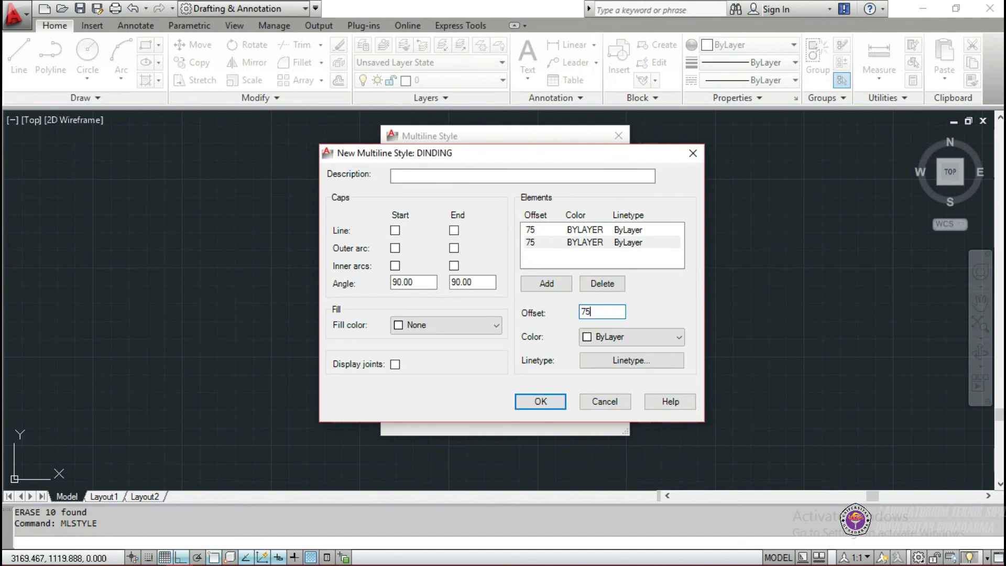
{"action": "left_click", "coordinate": [612, 334]}
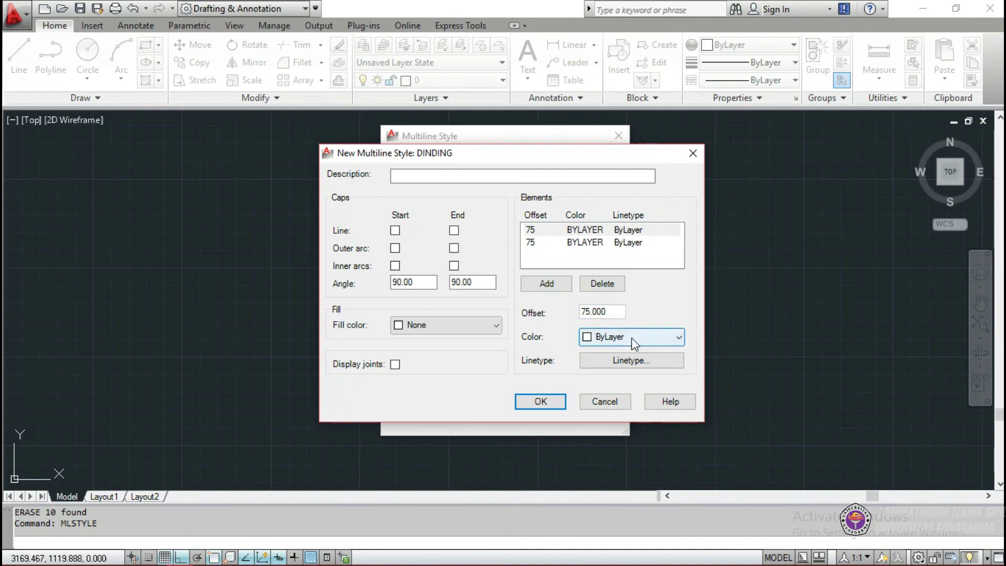
{"action": "left_click", "coordinate": [580, 312]}
{"action": "type", "text": "-"}
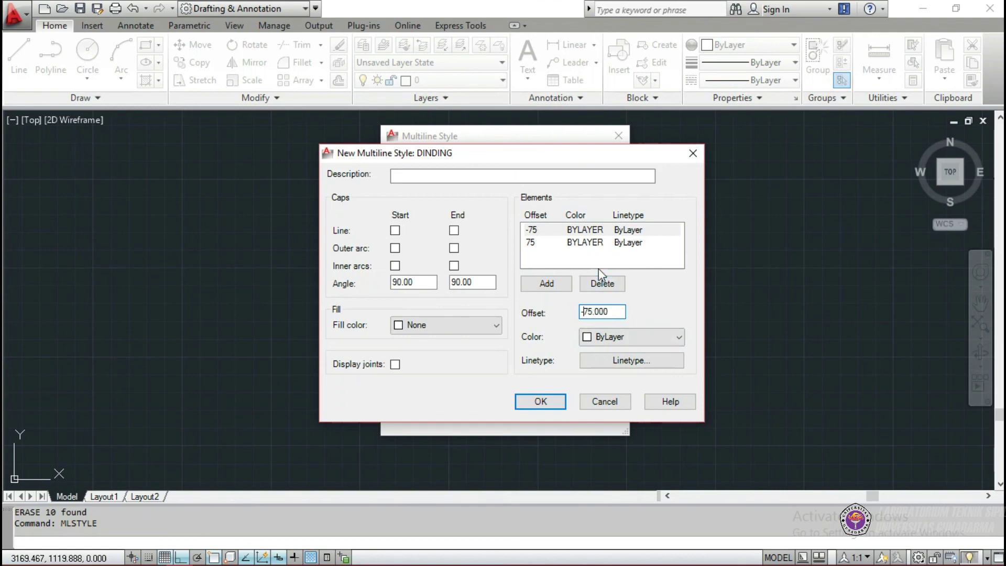
{"action": "left_click", "coordinate": [579, 254]}
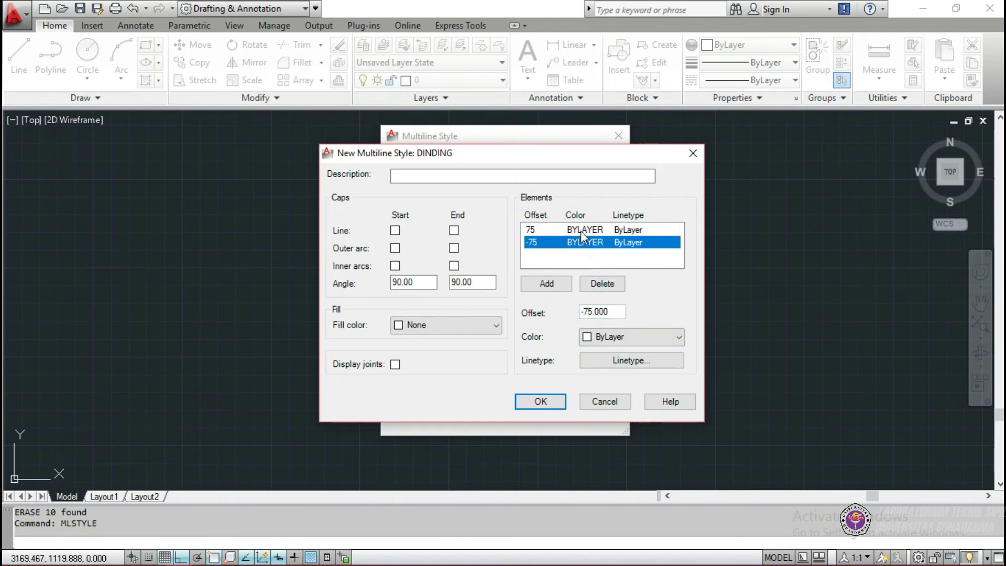
- Accept the DINDING style's linetype and element settings, and make it the current multiline style
{"action": "left_click", "coordinate": [624, 361]}
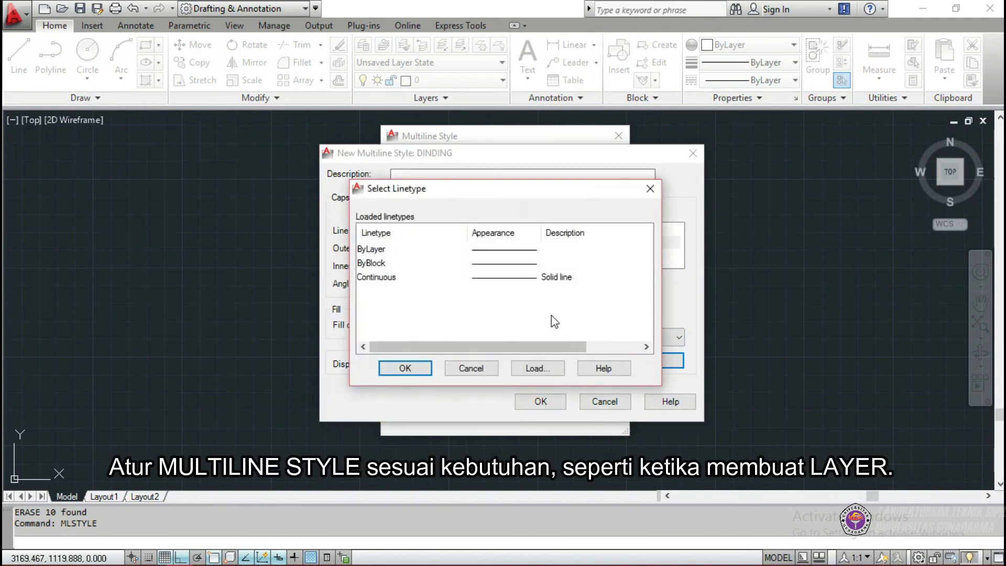
{"action": "left_click", "coordinate": [405, 367]}
{"action": "left_click", "coordinate": [539, 401]}
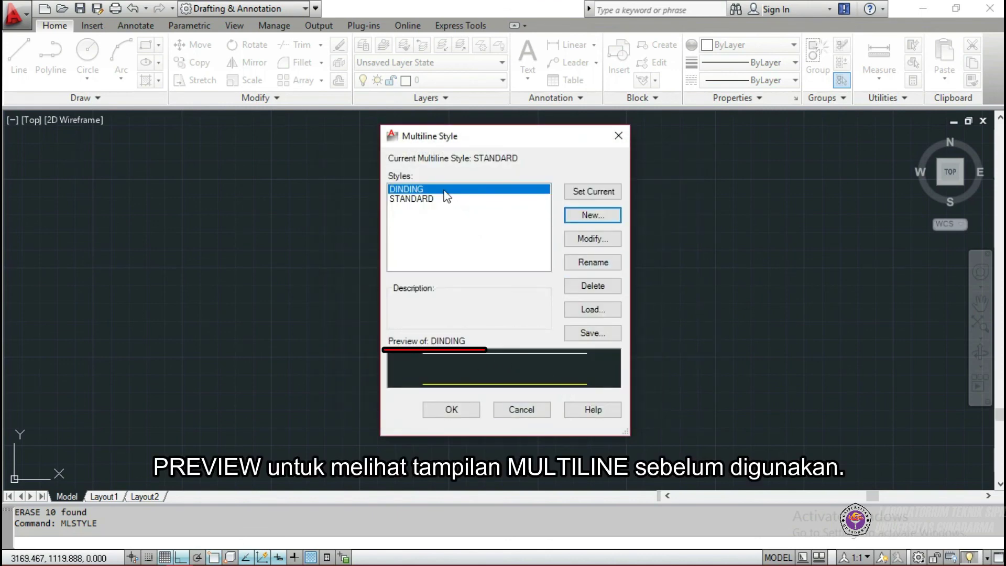
{"action": "left_click", "coordinate": [591, 194]}
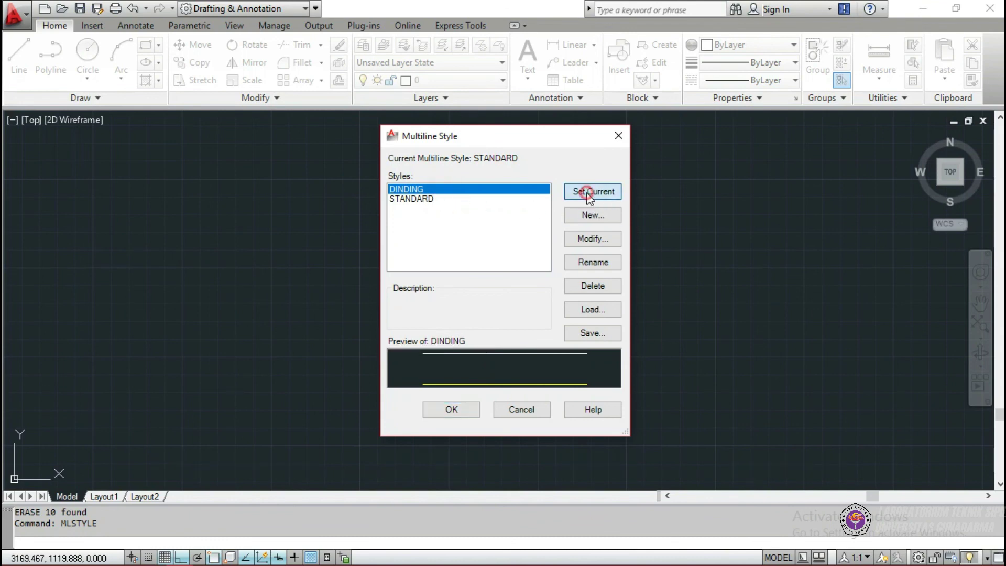
{"action": "left_click", "coordinate": [459, 409]}
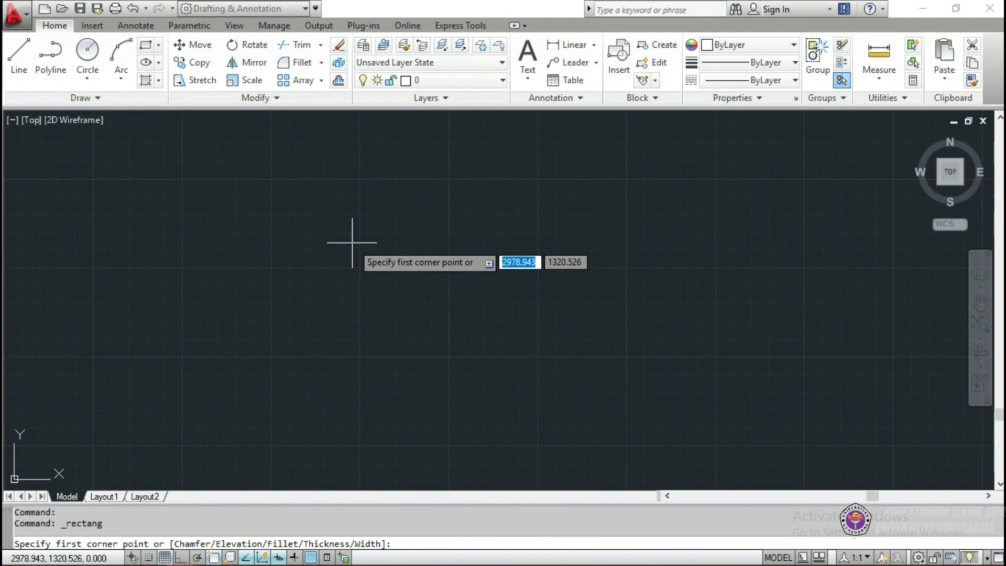
- Draw a 150 x 150 mm square column from a picked corner with the Rectangle command
{"action": "left_click", "coordinate": [352, 243]}
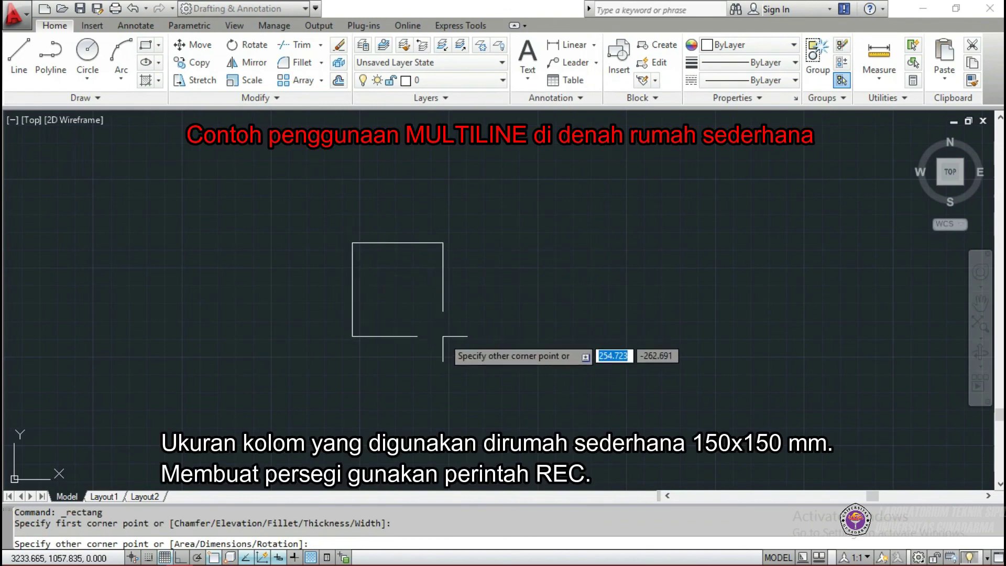
{"action": "type", "text": "1"}
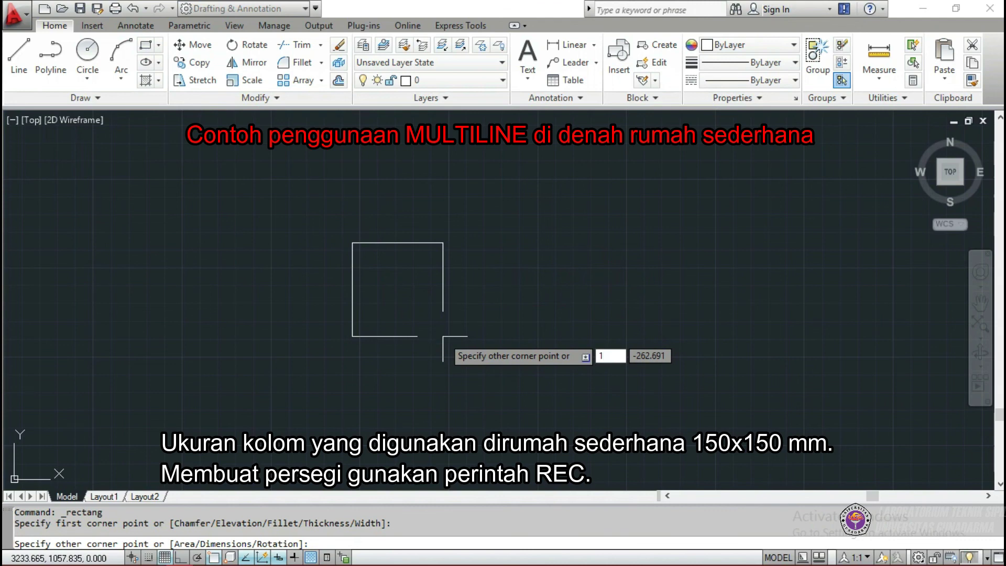
{"action": "type", "text": "50"}
{"action": "key", "text": "Tab"}
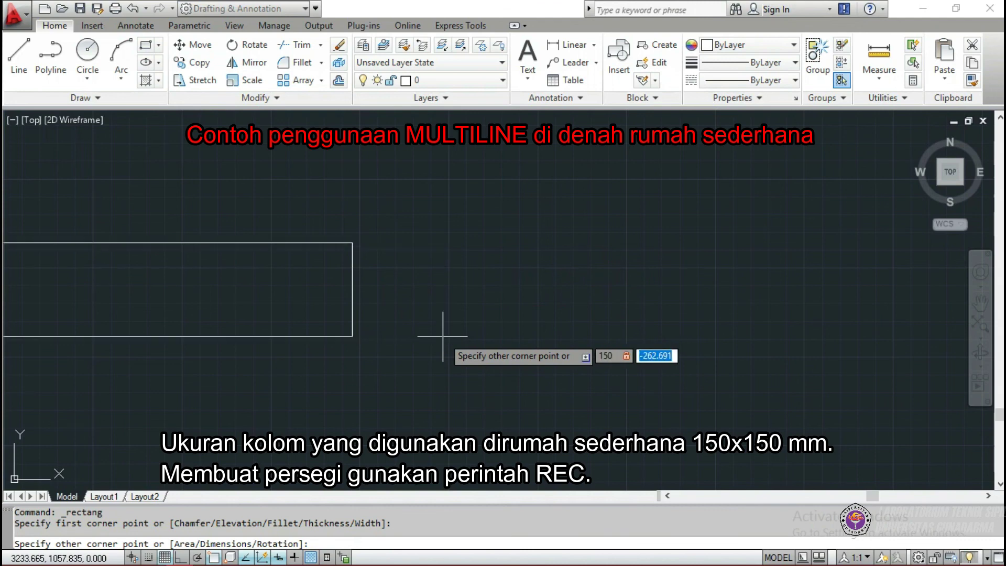
{"action": "type", "text": "150"}
{"action": "key", "text": "Return"}
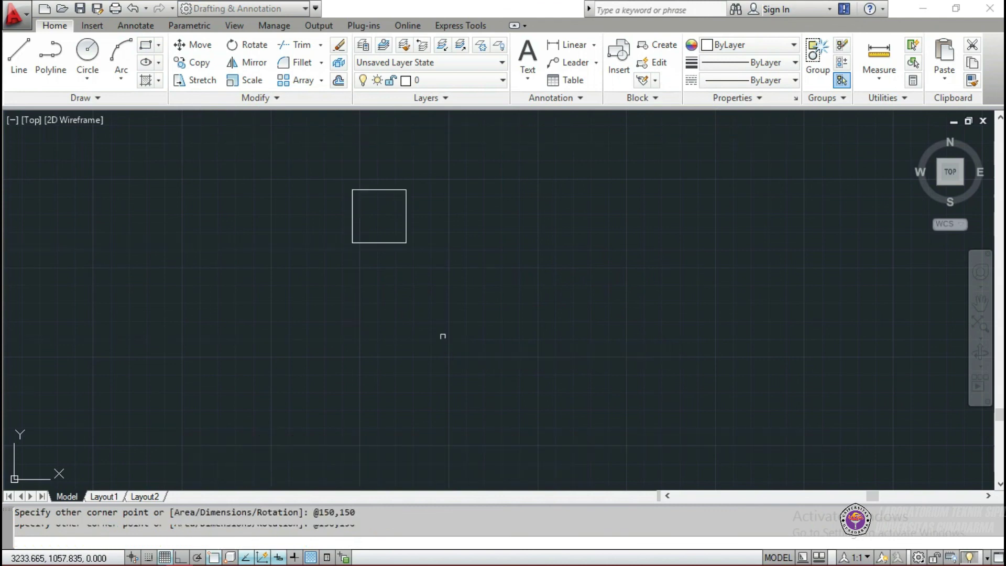
{"action": "scroll", "coordinate": [352, 225], "scroll_direction": "up", "scroll_amount": 2}
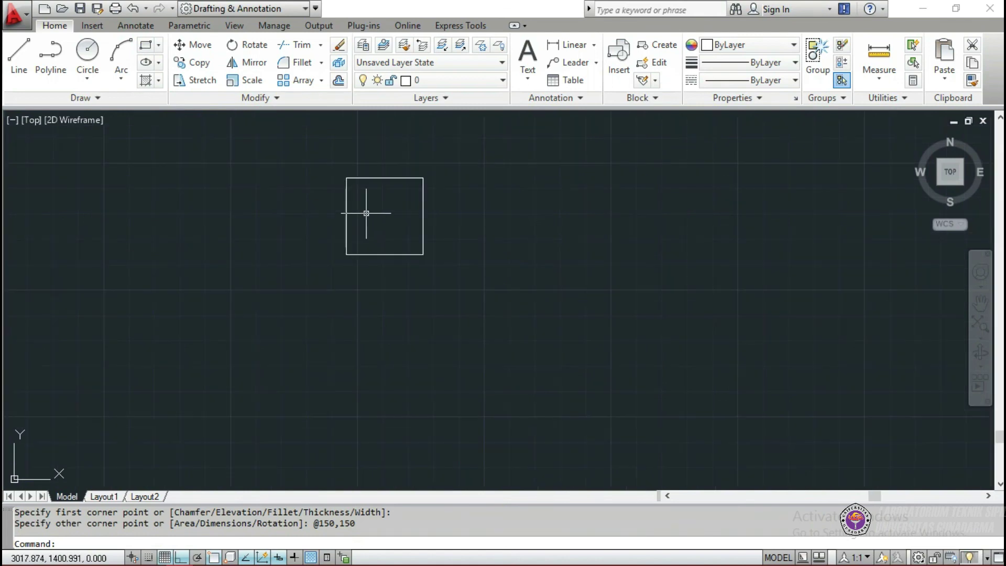
{"action": "middle_click_drag", "start_coordinate": [371, 213], "coordinate": [316, 263]}
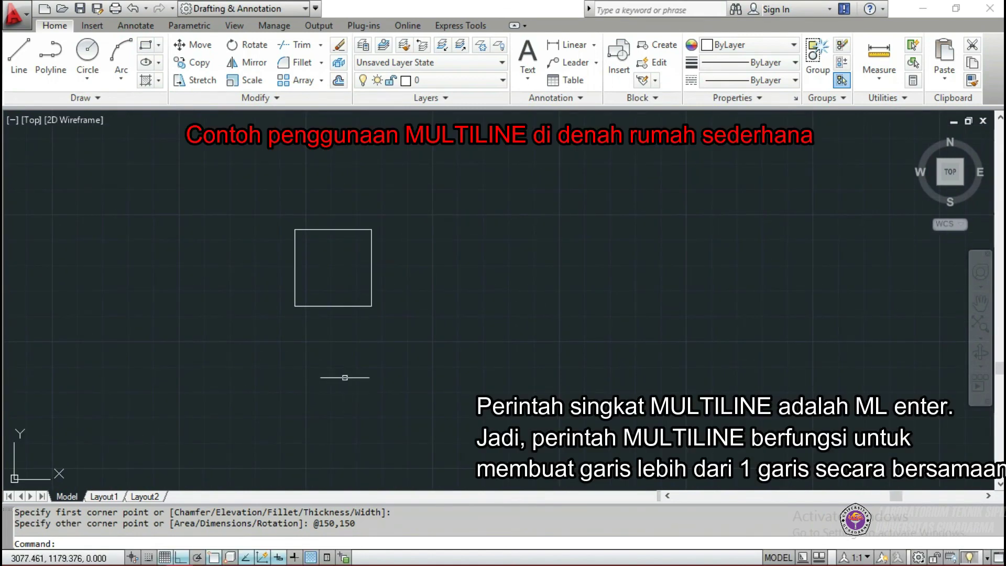
- Start a multiline with the MLINE command and set its scale to 1
{"action": "type", "text": "m"}
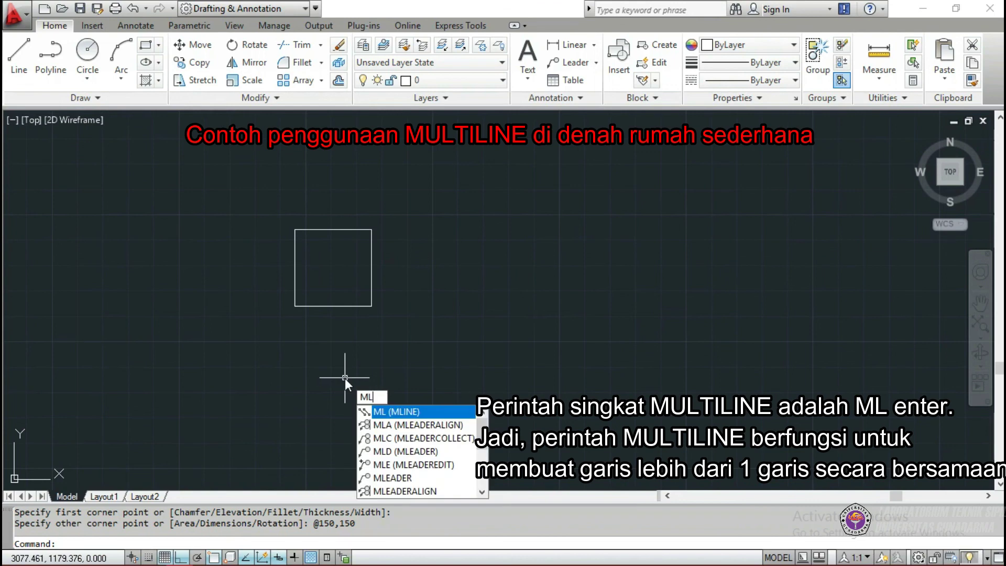
{"action": "key", "text": "Return"}
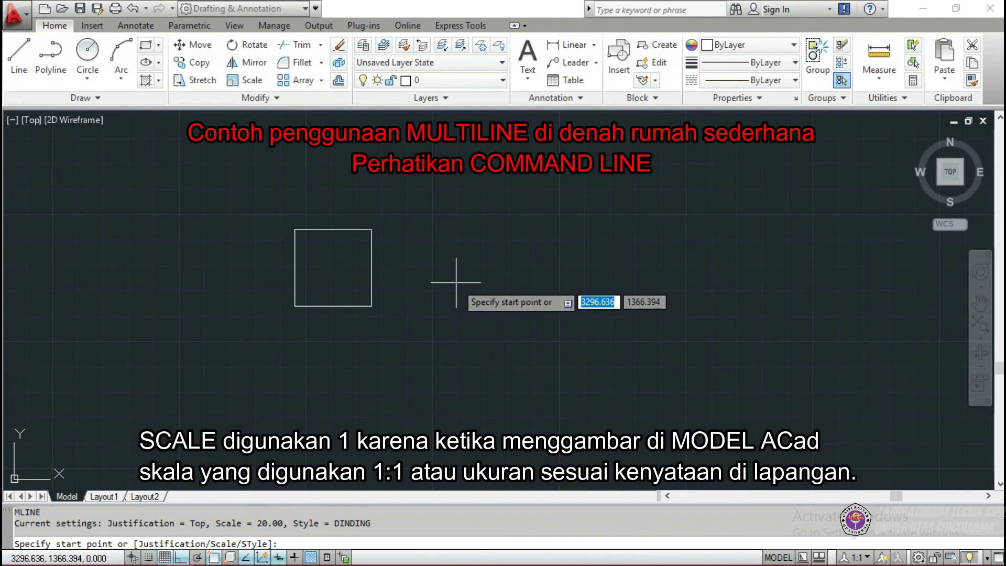
{"action": "type", "text": "s"}
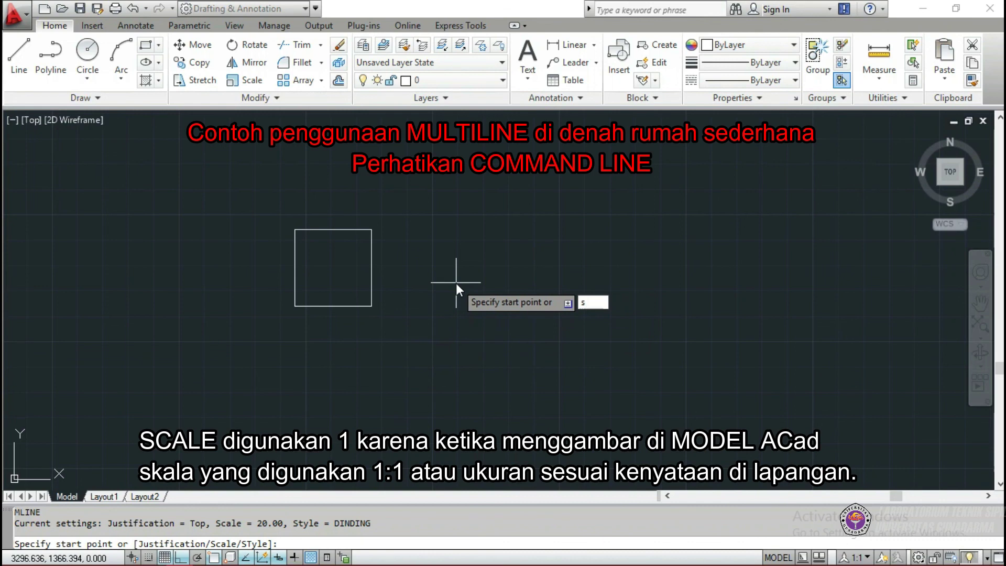
{"action": "key", "text": "Return"}
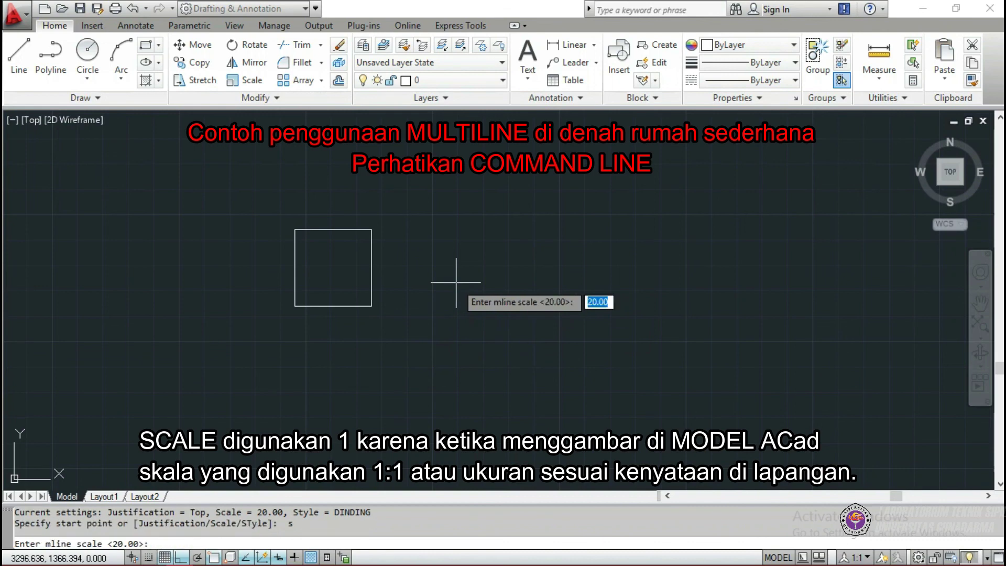
{"action": "type", "text": "1"}
{"action": "key", "text": "Return"}
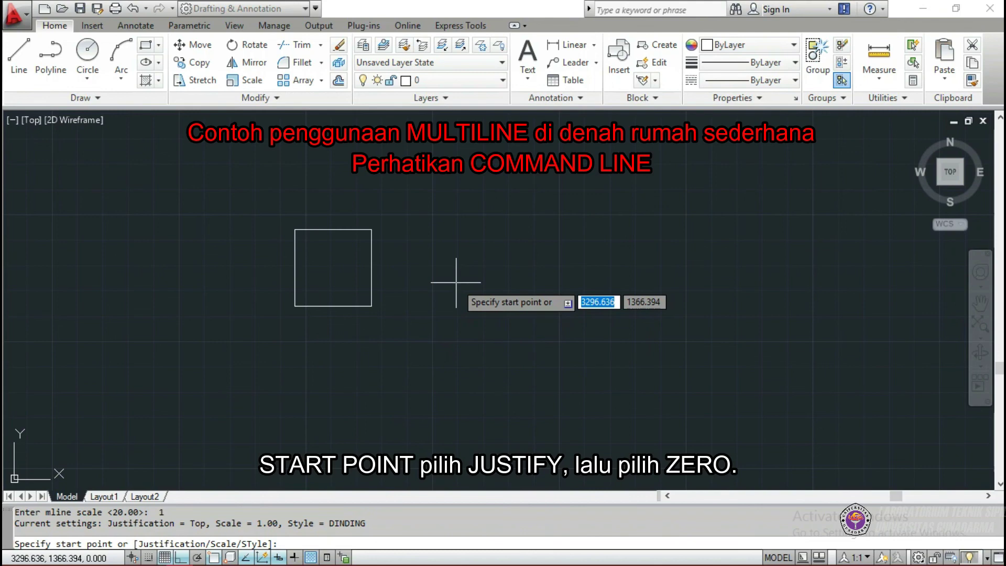
- Set the multiline justification to Zero
{"action": "type", "text": "j"}
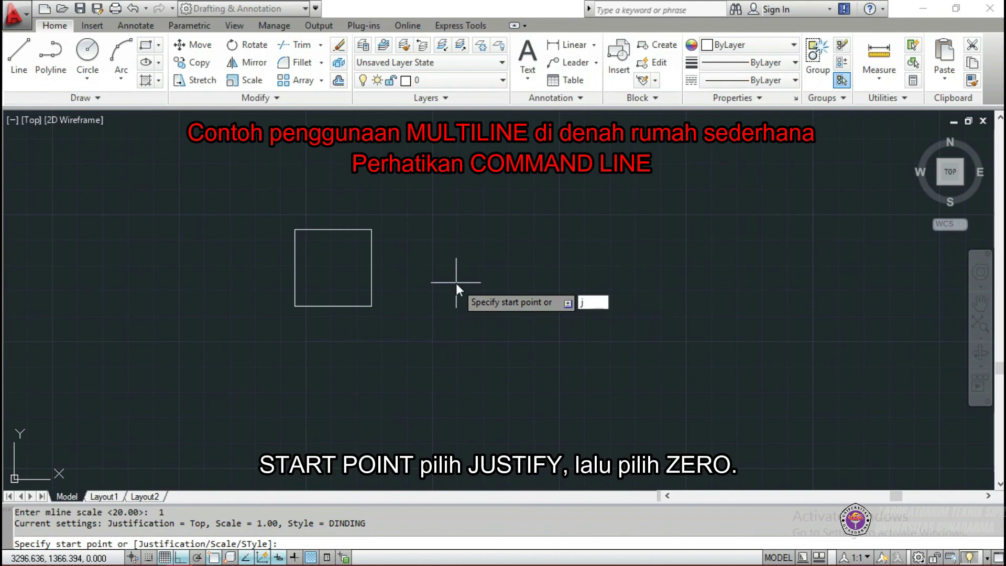
{"action": "key", "text": "Return"}
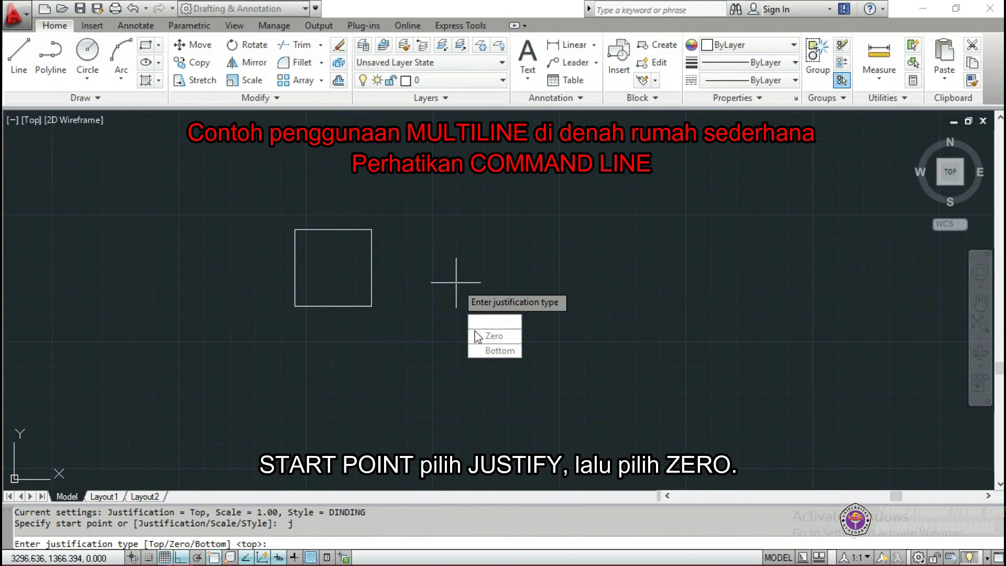
{"action": "key", "text": "Down"}
{"action": "key", "text": "Return"}
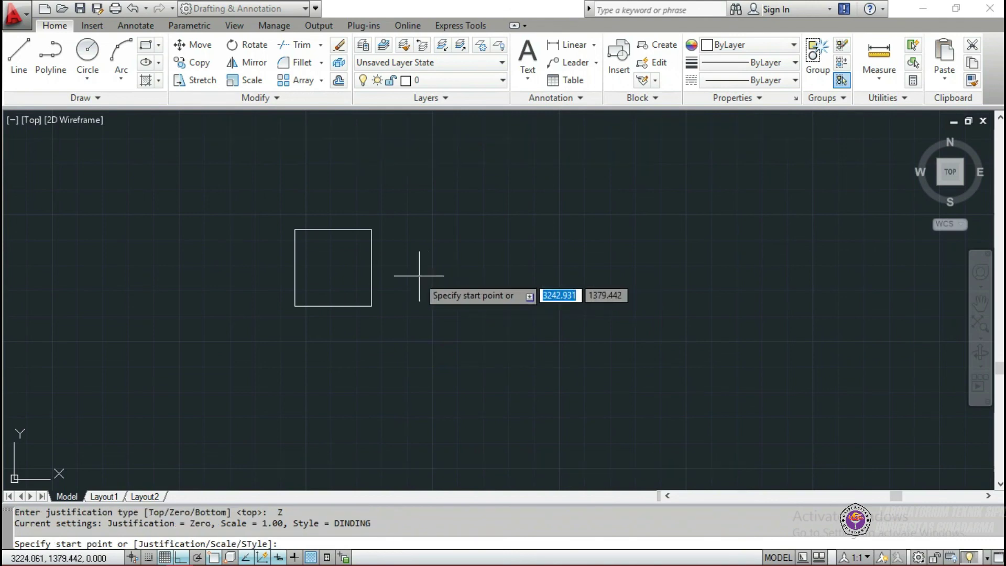
- Draw an L-shaped multiline wall from the midpoint of the column's right side, running right and turning downward
{"action": "left_click", "coordinate": [370, 267]}
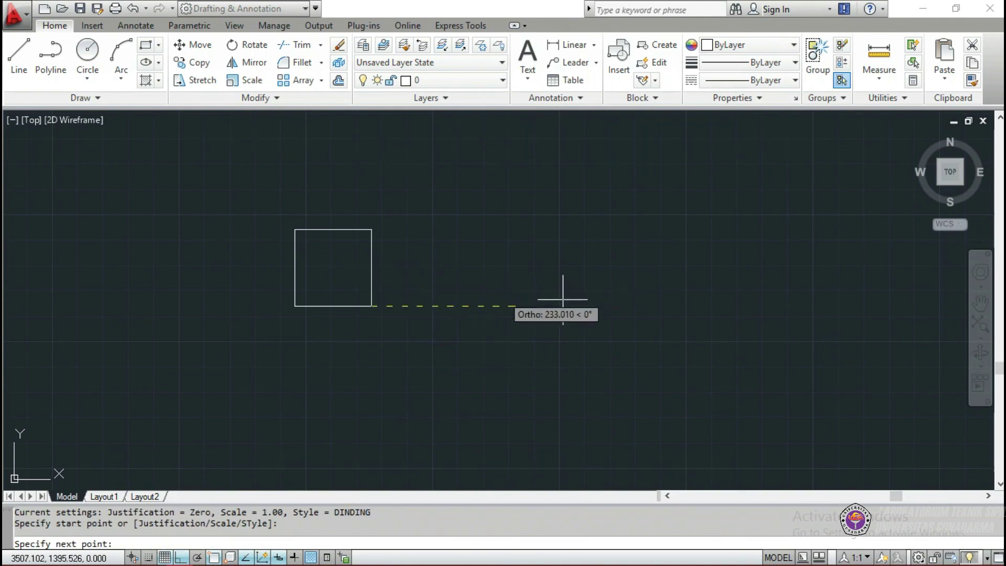
{"action": "left_click", "coordinate": [700, 305]}
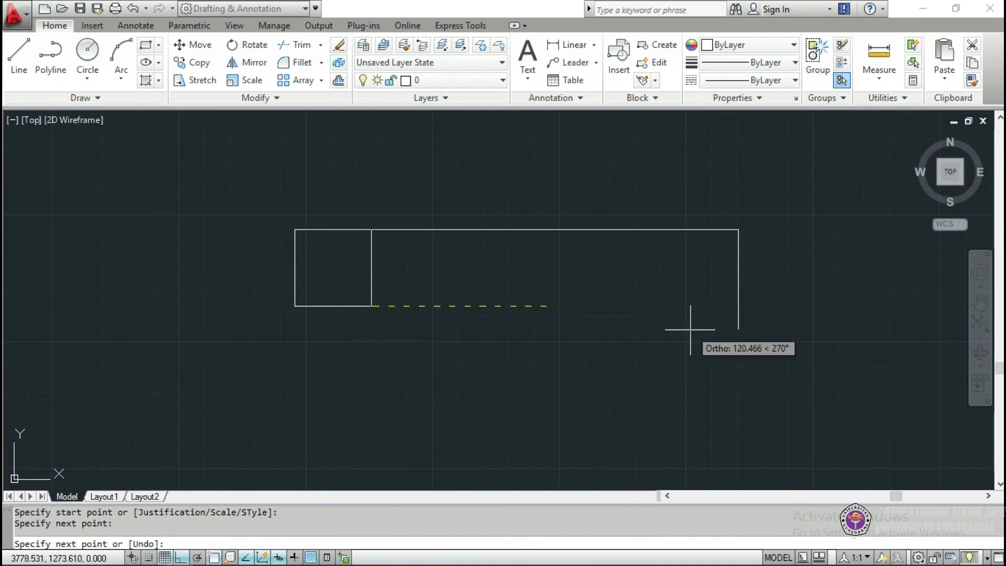
{"action": "left_click", "coordinate": [664, 419]}
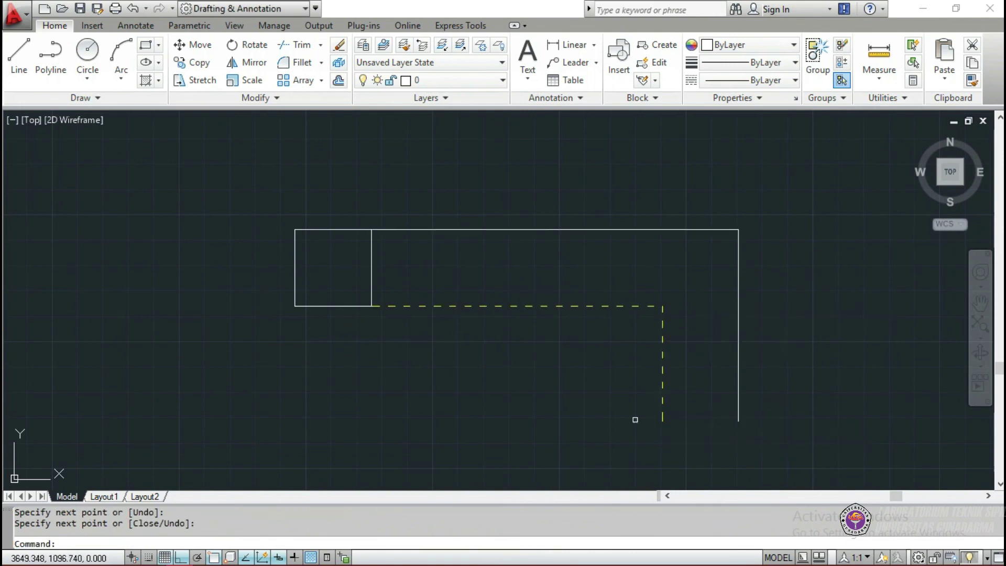
{"action": "key", "text": "Return"}
- Start another multiline with the MLINE command, keeping scale 1 and setting the justification to Top
{"action": "scroll", "coordinate": [407, 356], "scroll_direction": "down", "scroll_amount": 2}
{"action": "middle_click_drag", "start_coordinate": [414, 352], "coordinate": [490, 324]}
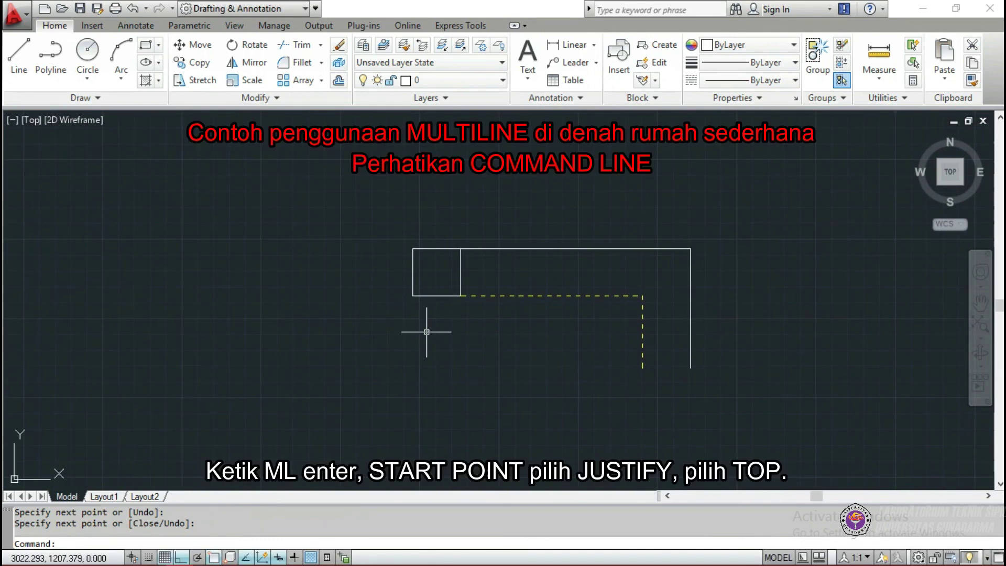
{"action": "type", "text": "ML"}
{"action": "key", "text": "Return"}
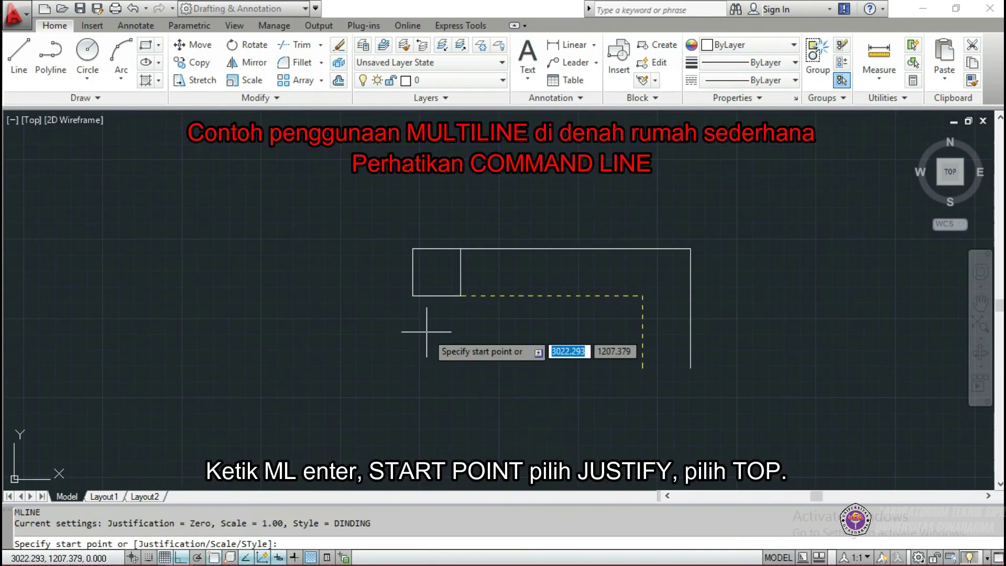
{"action": "type", "text": "s"}
{"action": "key", "text": "Return"}
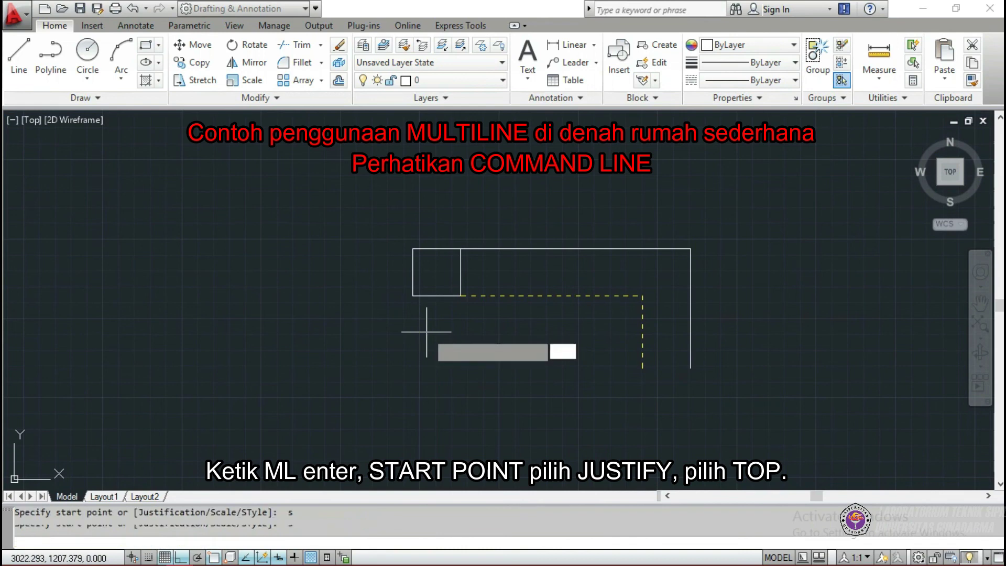
{"action": "key", "text": "Return"}
{"action": "type", "text": "j"}
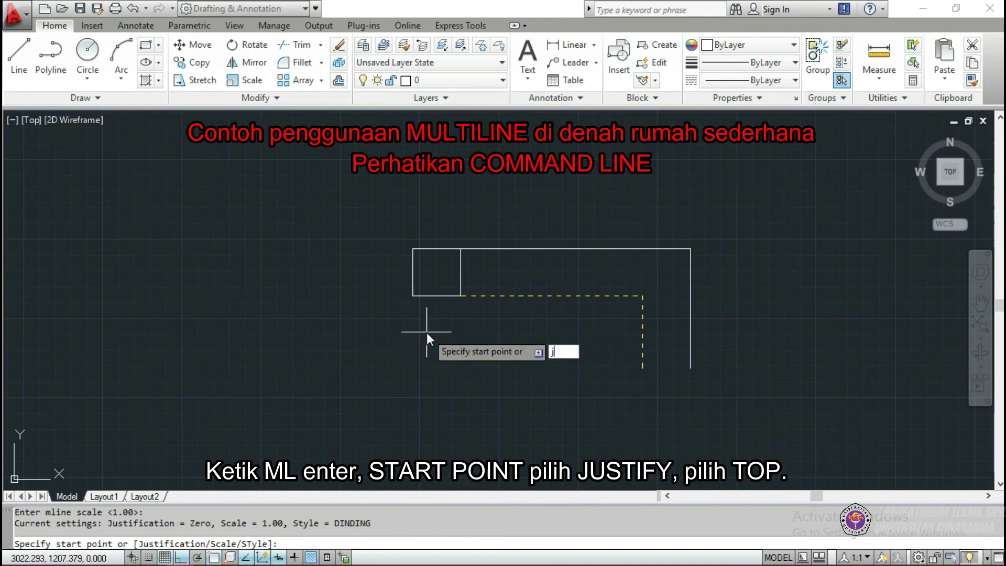
{"action": "key", "text": "Return"}
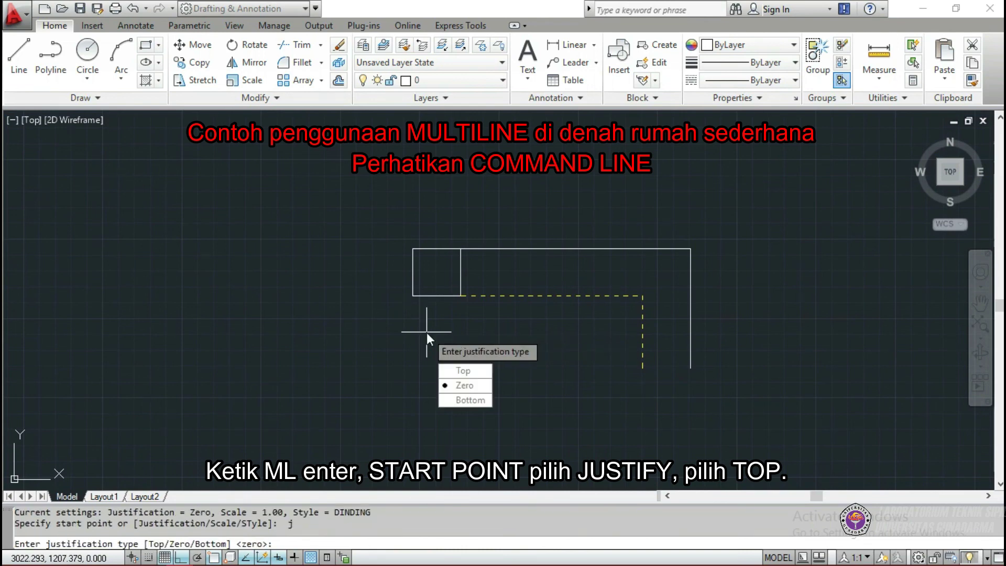
{"action": "left_click", "coordinate": [463, 370]}
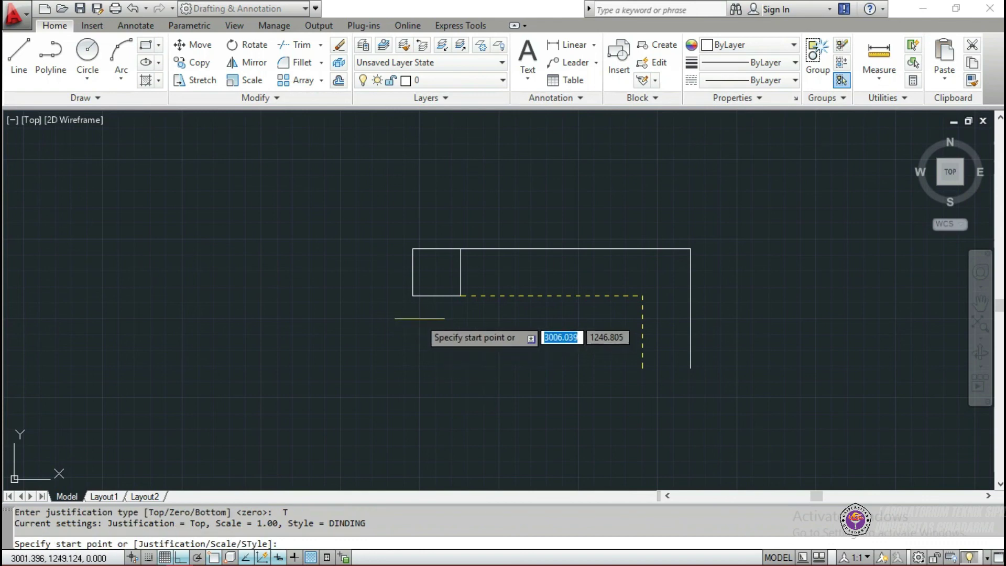
- Draw a straight multiline wall downward from the midpoint of the column's bottom edge
{"action": "left_click", "coordinate": [437, 296]}
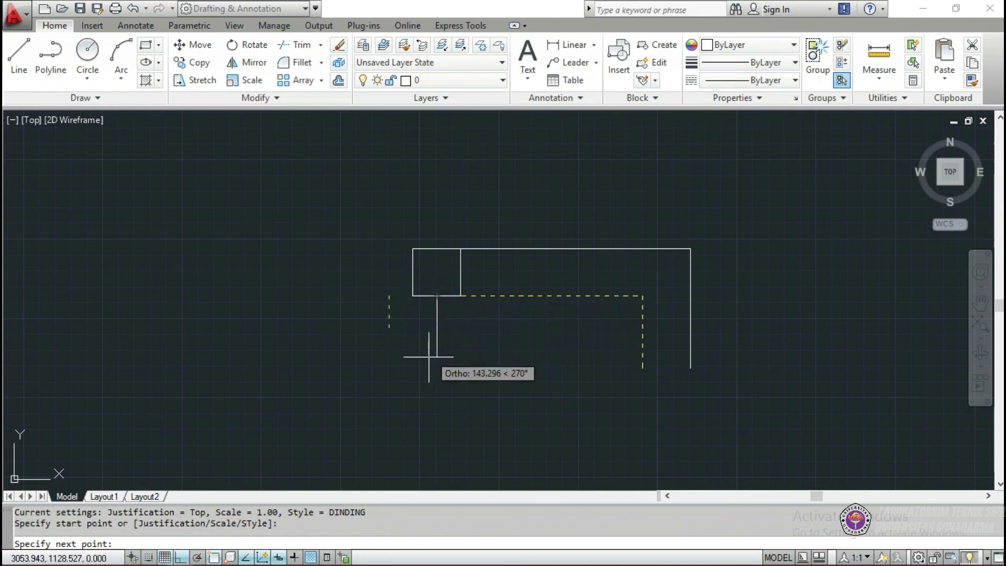
{"action": "left_click", "coordinate": [417, 452]}
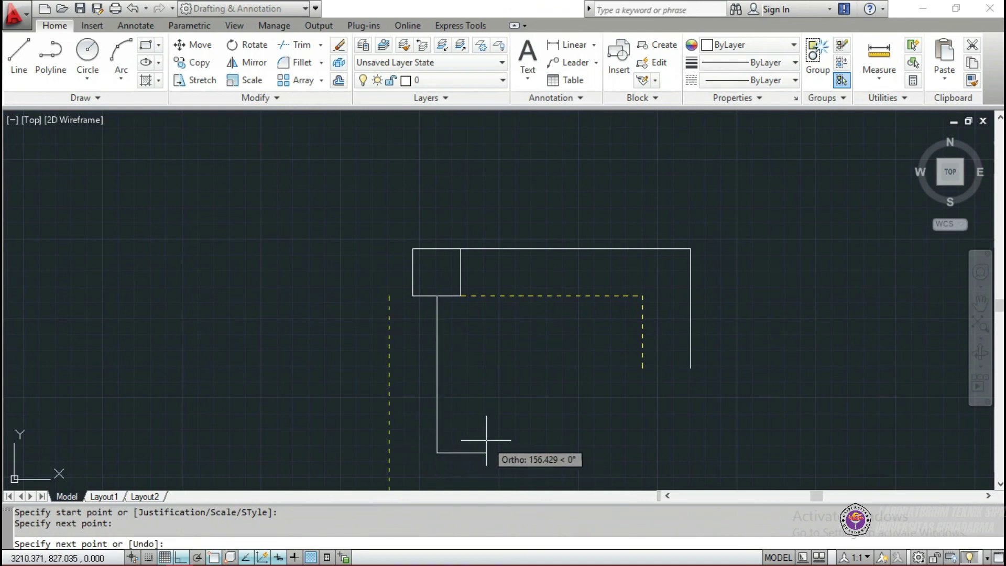
{"action": "key", "text": "Return"}
{"action": "scroll", "coordinate": [492, 299], "scroll_direction": "down", "scroll_amount": 2}
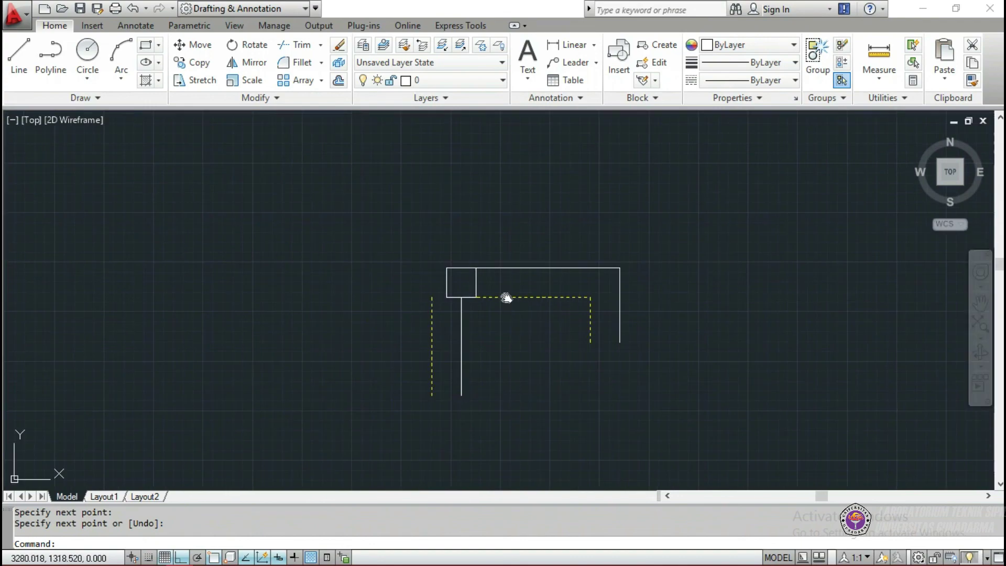
{"action": "scroll", "coordinate": [475, 273], "scroll_direction": "up", "scroll_amount": 2}
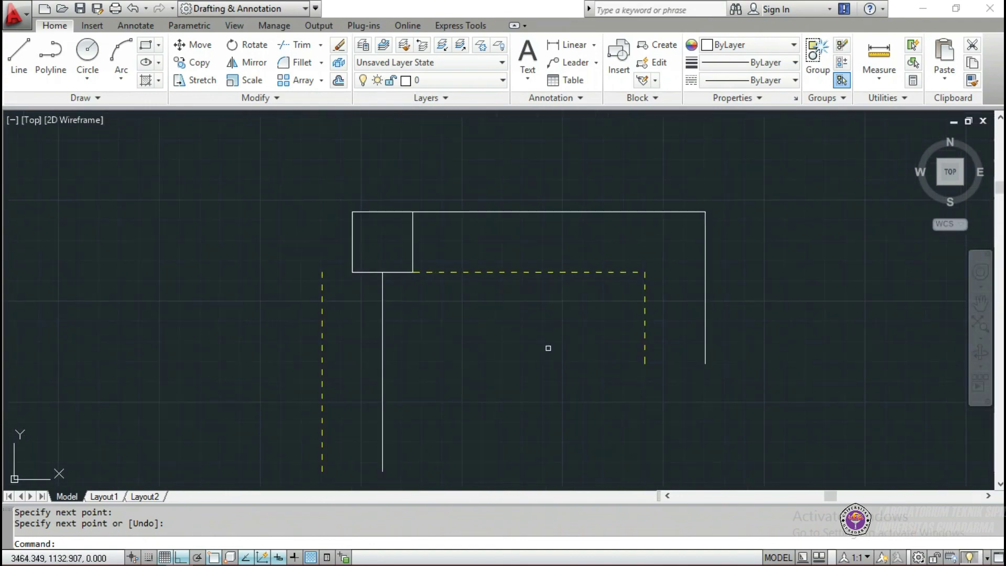